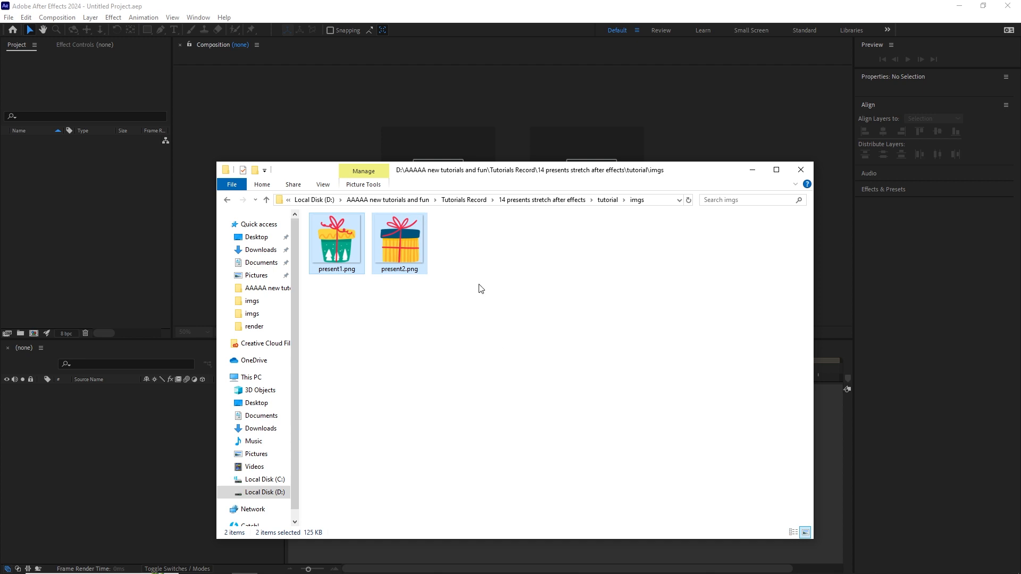
- View the Christmas gift collection on Freepik in the browser and the two present images in File Explorer, and return to After Effects
click(455, 569)
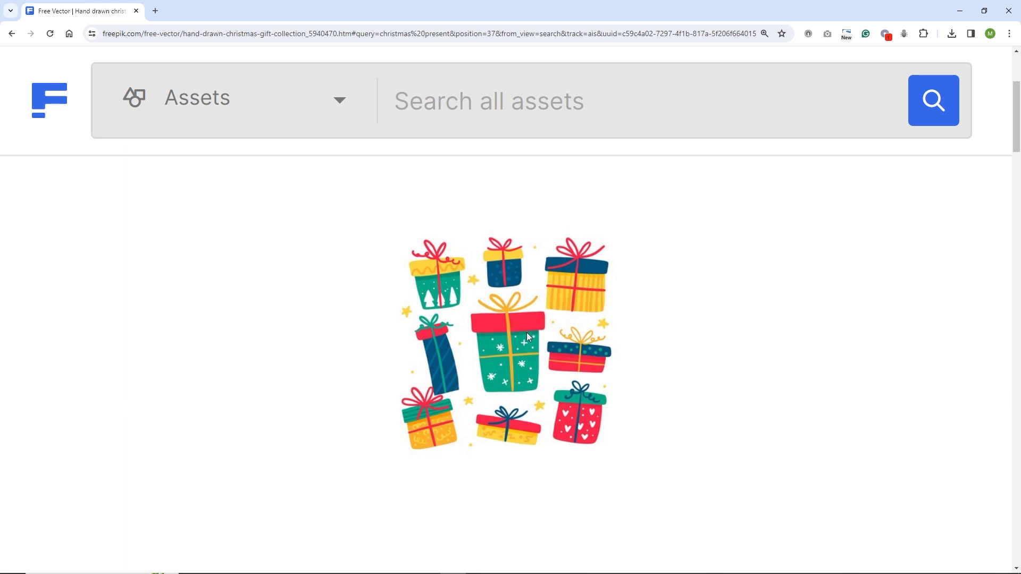
click(245, 564)
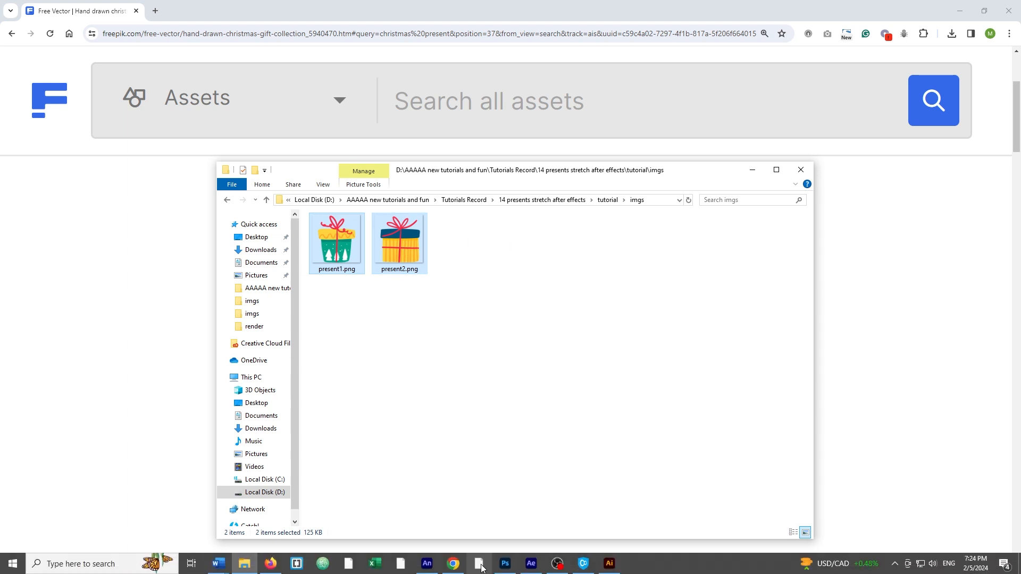
click(533, 568)
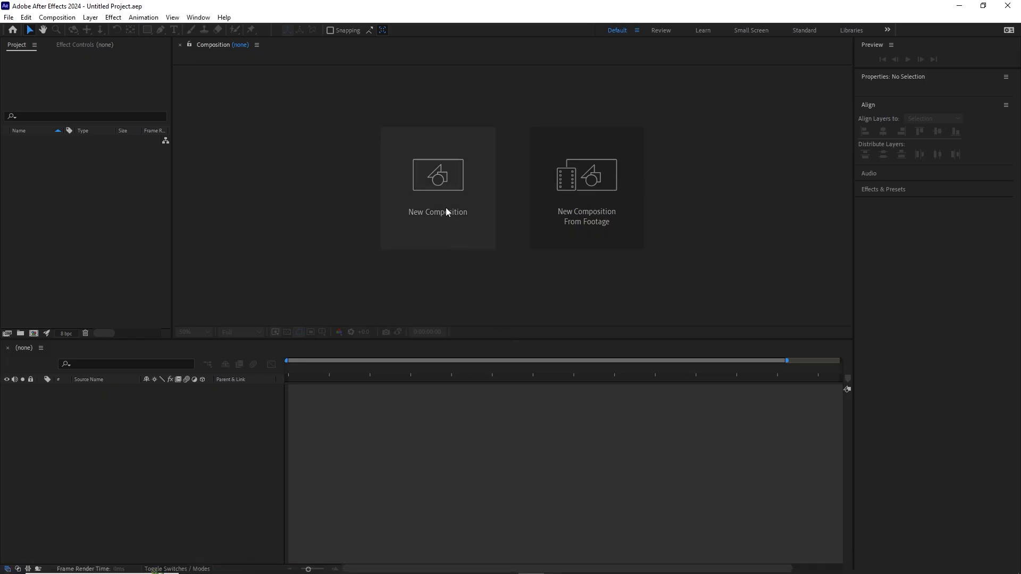
- Create a new composition with the HD 1920x1080 29.97 fps preset
click(436, 178)
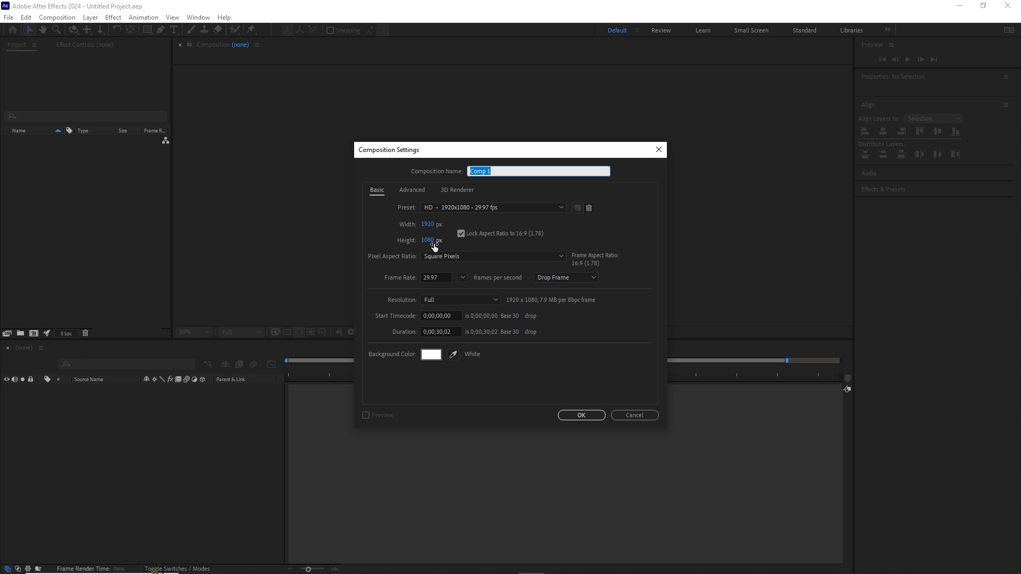
click(559, 209)
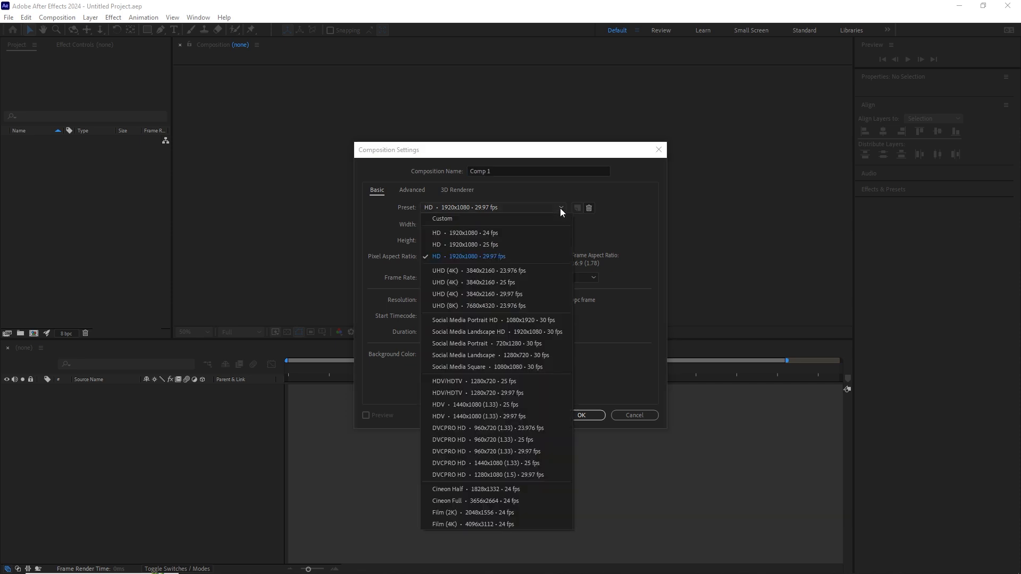
click(485, 258)
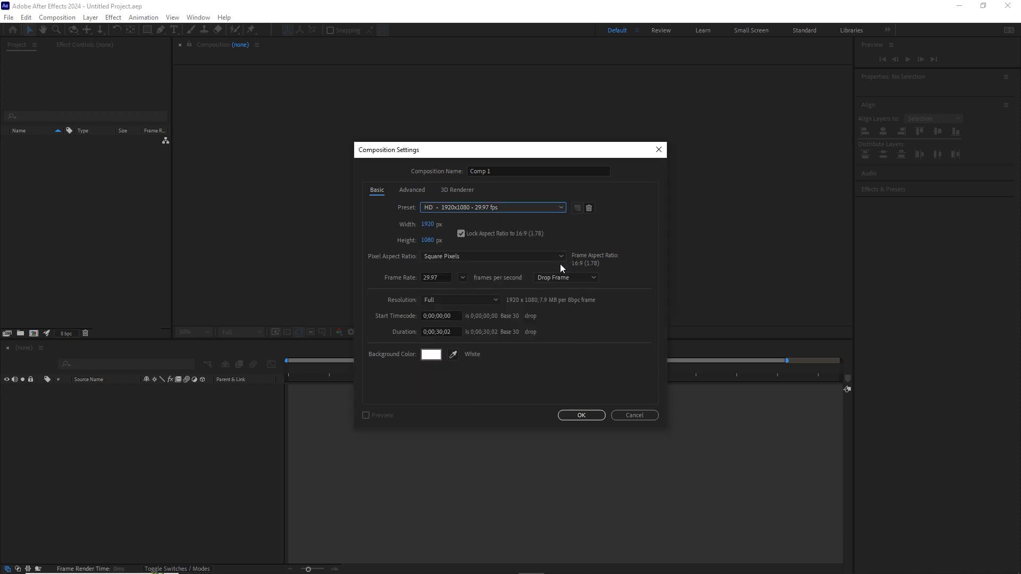
click(564, 415)
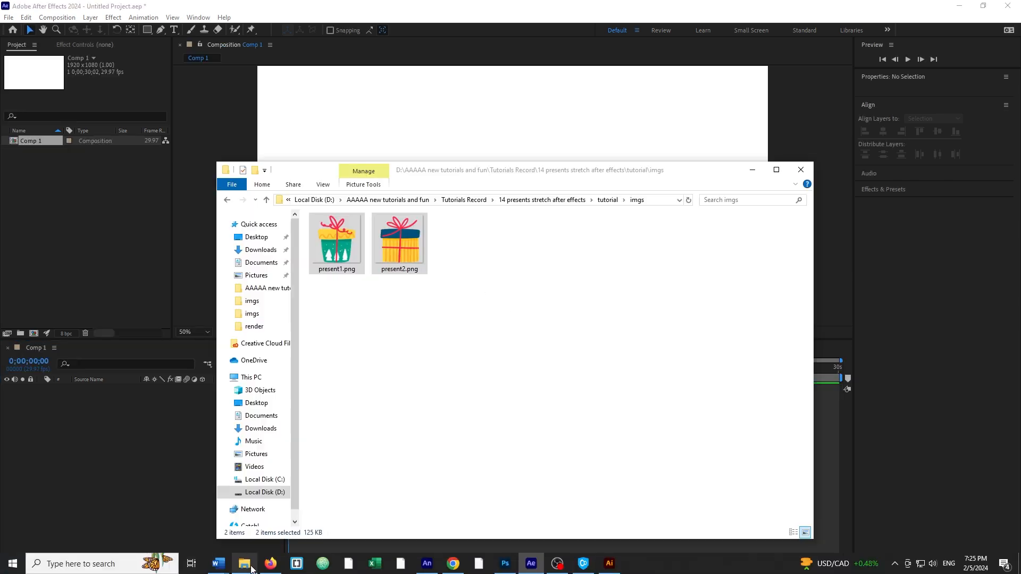
- Import present1.png and present2.png from the imgs folder in File Explorer into the After Effects project
click(244, 570)
click(404, 258)
ctrl+click(345, 258)
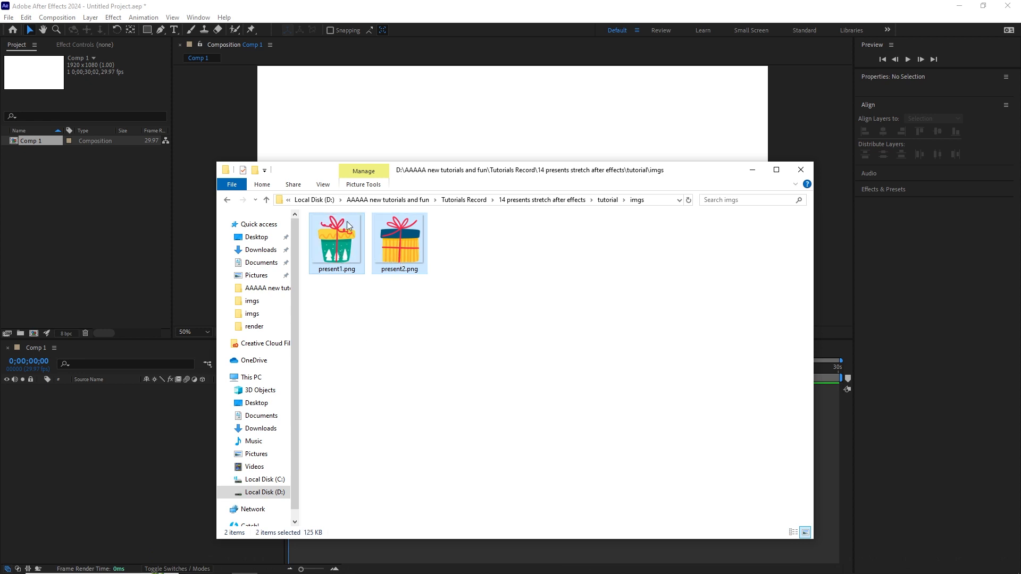
drag(339, 245, 68, 219)
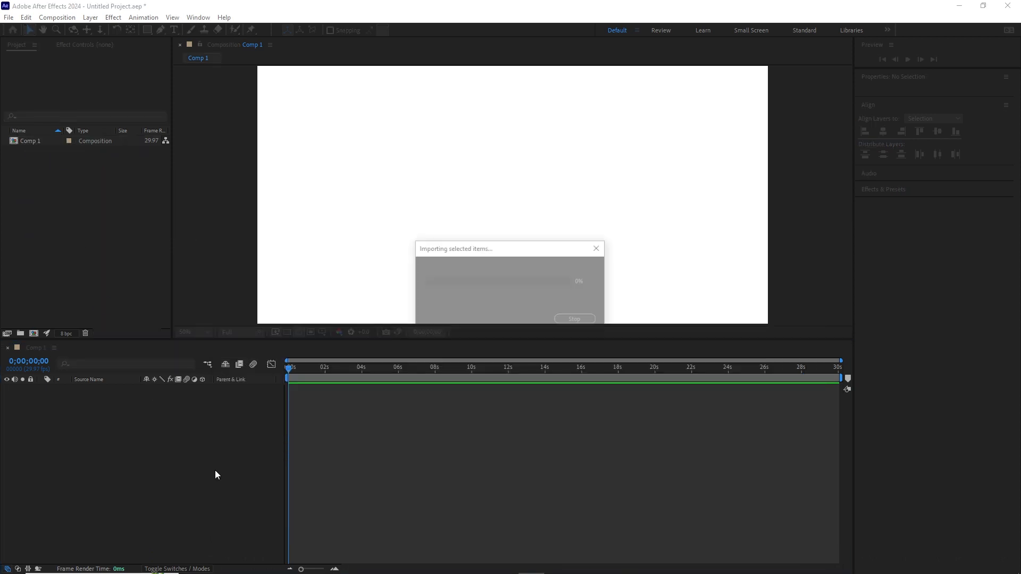
click(78, 214)
- Add present1.png to the timeline of Comp 1 as a layer
click(34, 151)
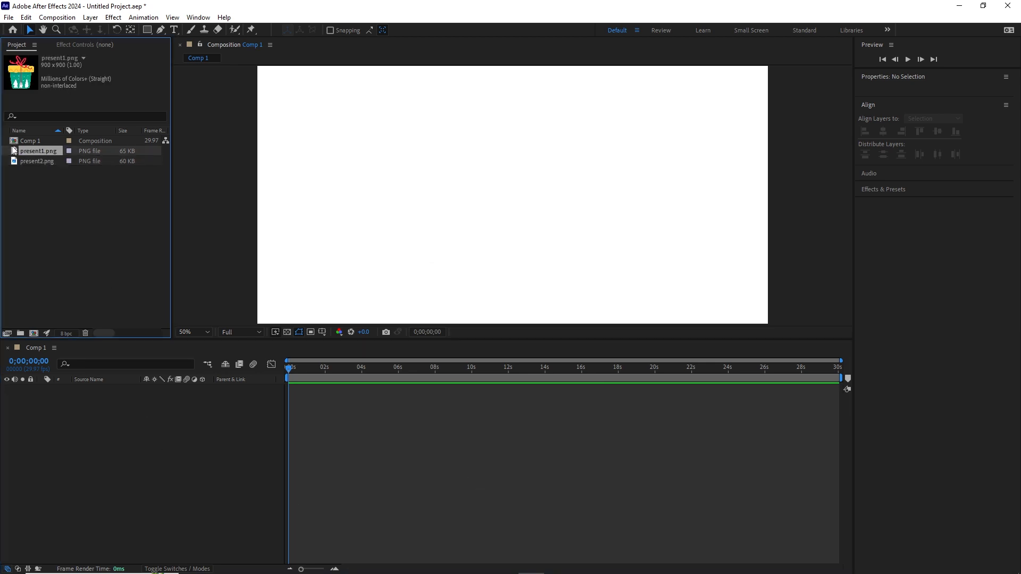
click(40, 161)
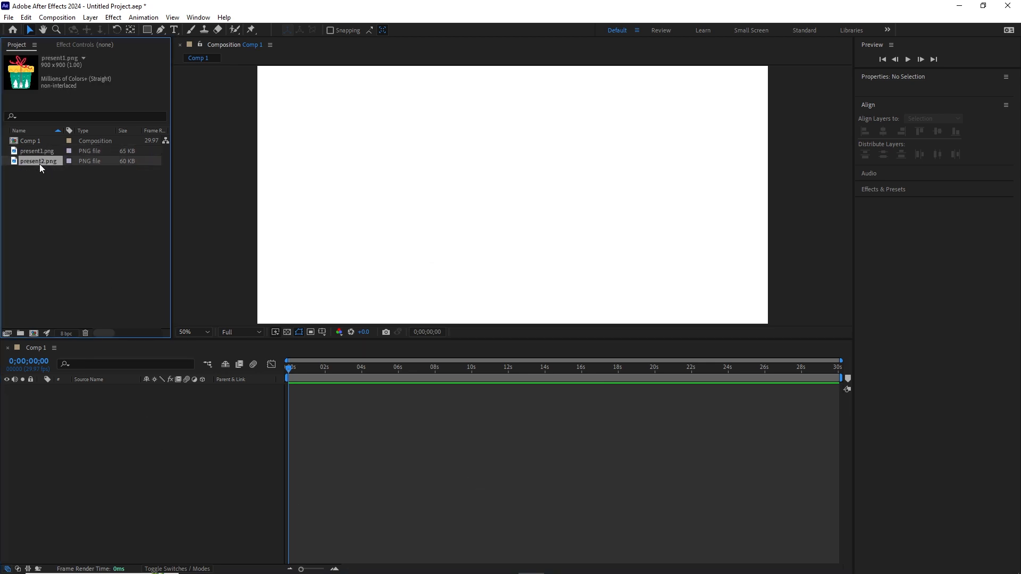
click(36, 151)
drag(37, 151, 120, 425)
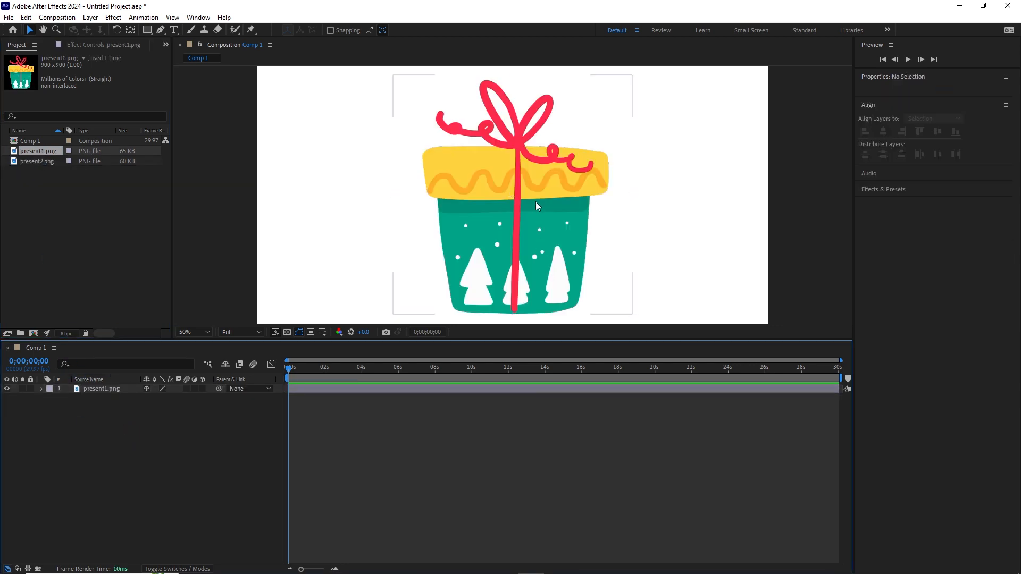
- Examine the present1.png layer's size in the frame and its transform properties, and collapse them again
key(comma)
key(period)
key(comma)
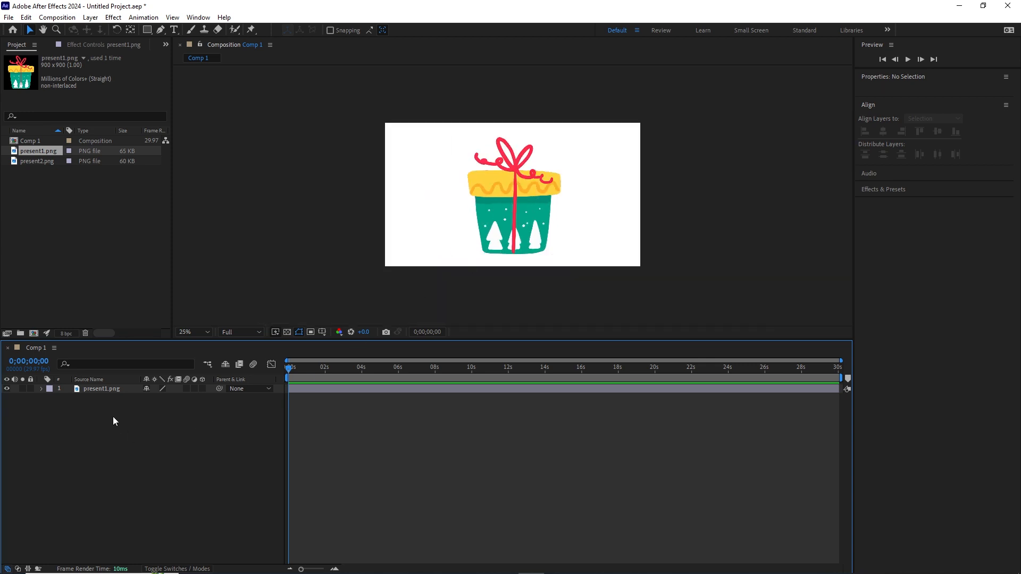
click(106, 389)
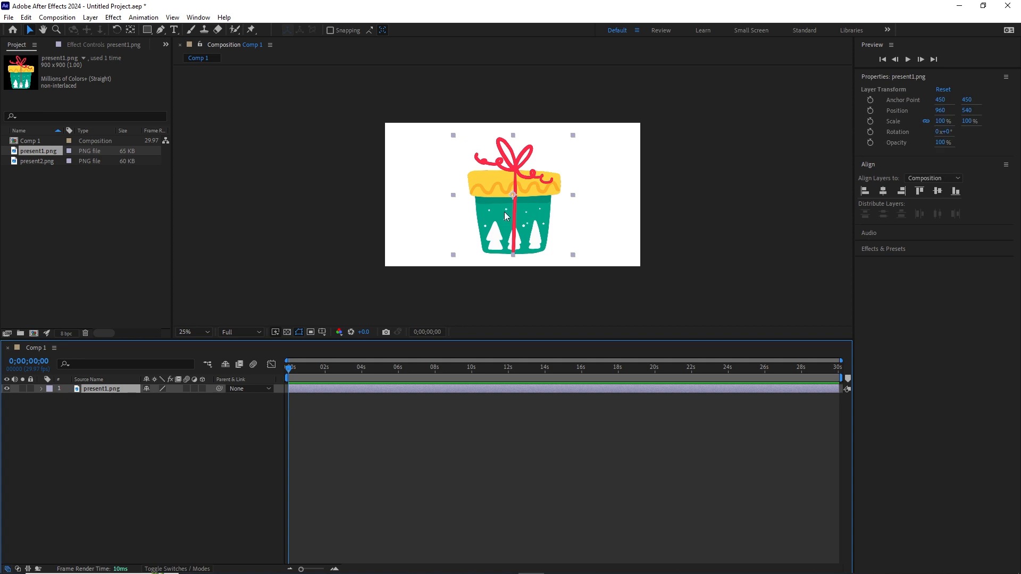
click(123, 423)
click(112, 387)
key(s)
click(43, 390)
click(42, 389)
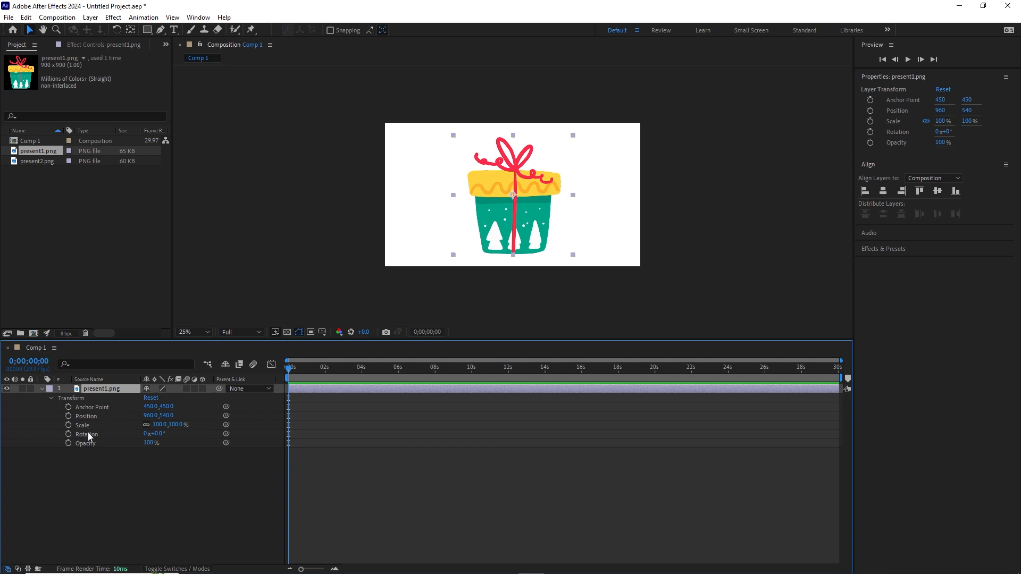
click(43, 389)
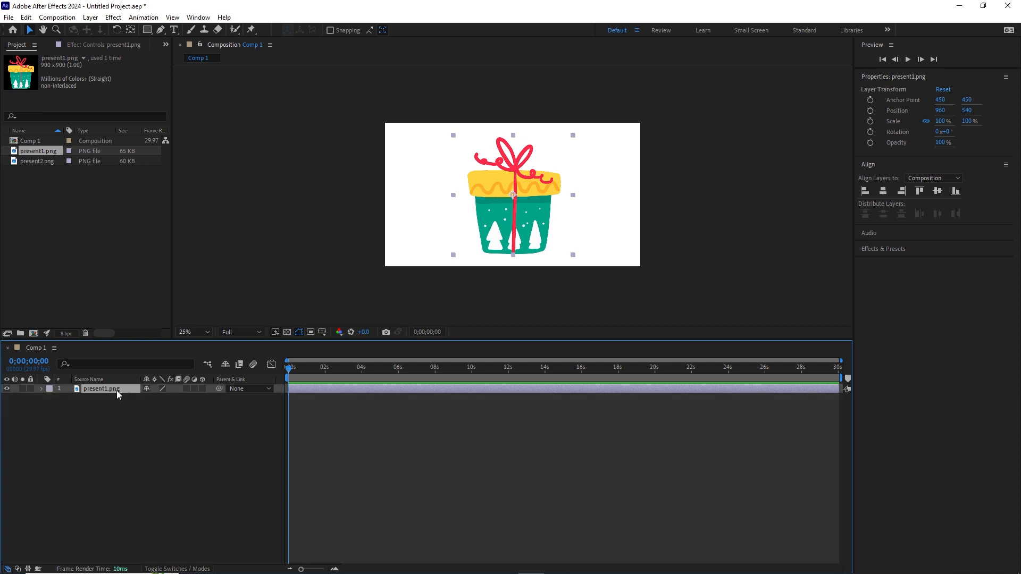
- Set the scale of the present1.png layer to 65%
key(s)
drag(173, 398, 160, 399)
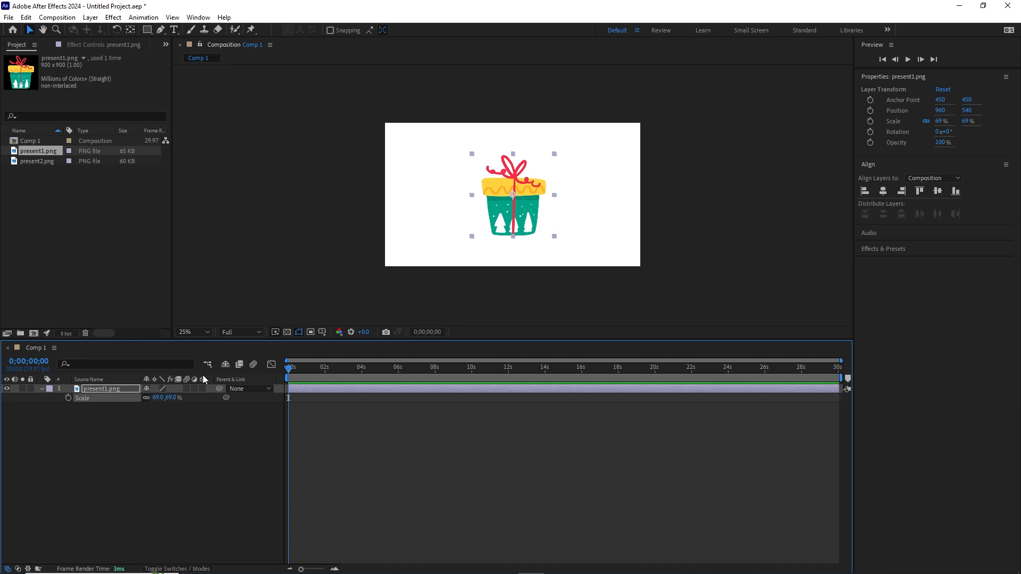
click(171, 398)
text(65)
key(Return)
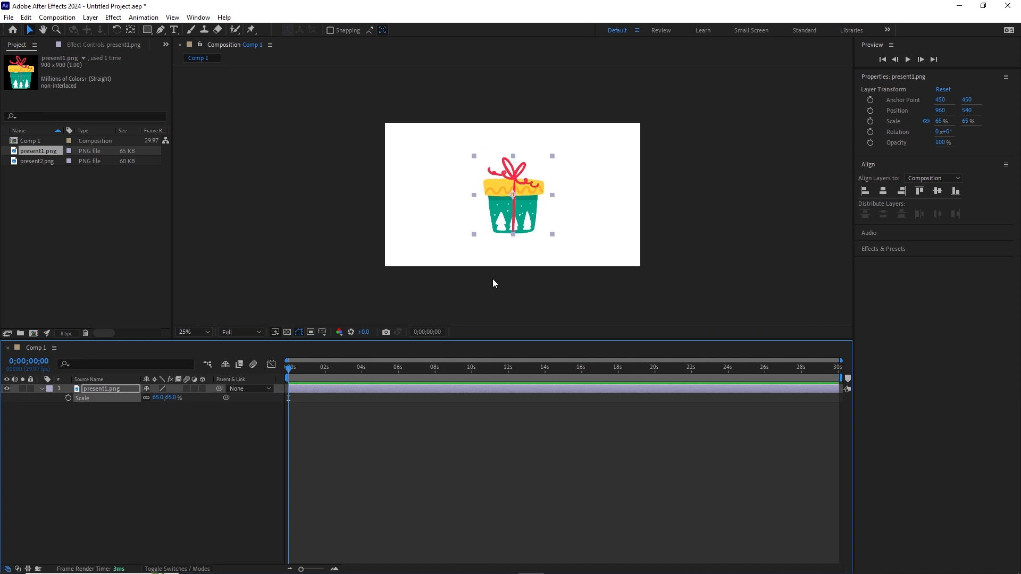
- Move the present to the bottom centre of the composition, at about 944, 790, so its base sits on the frame edge
drag(519, 212, 539, 193)
key(slash)
scroll(538, 252, down, 1)
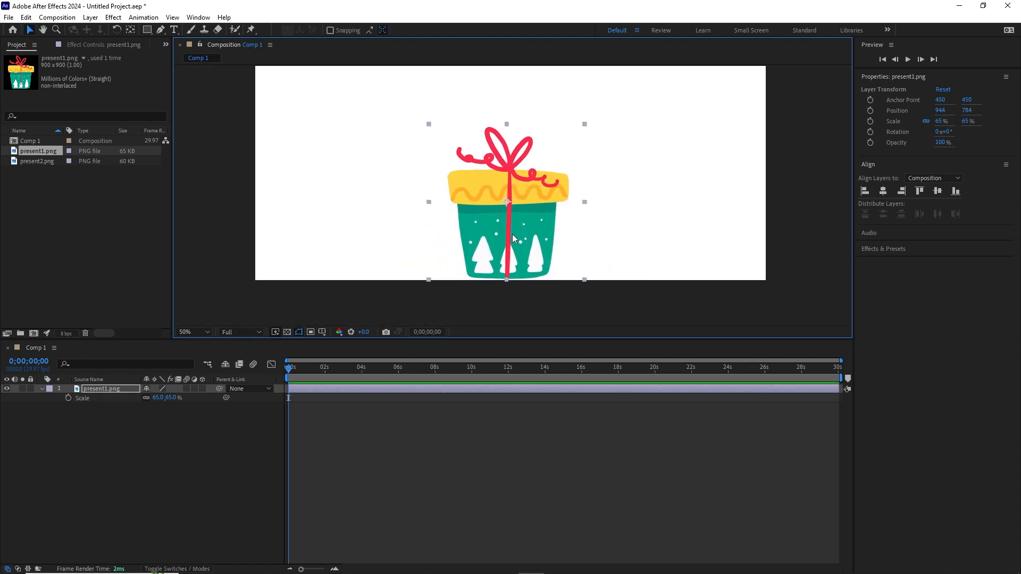
key(Down)
key(Down)
key(Down)
key(Down)
key(Down)
key(Down)
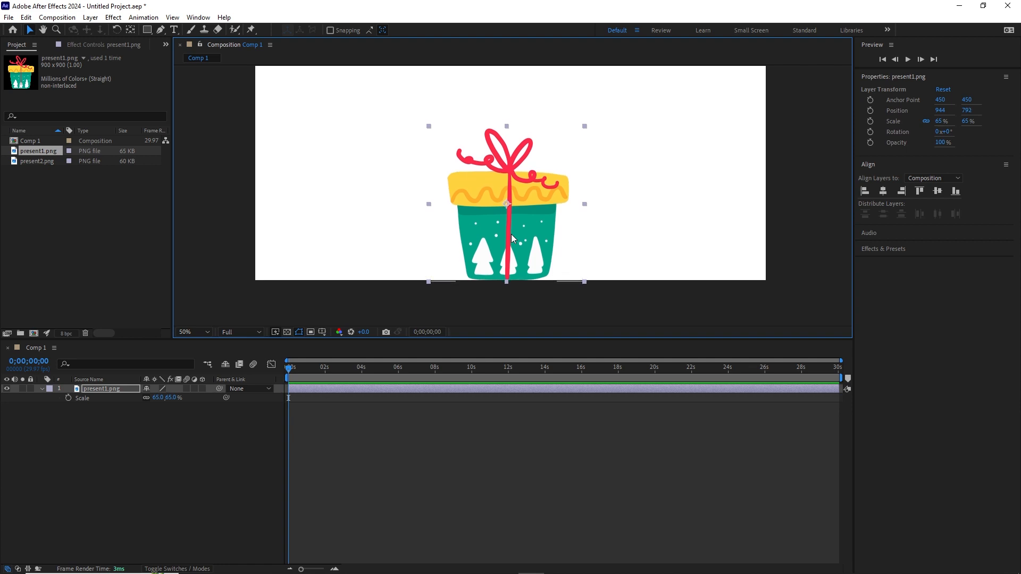
click(408, 460)
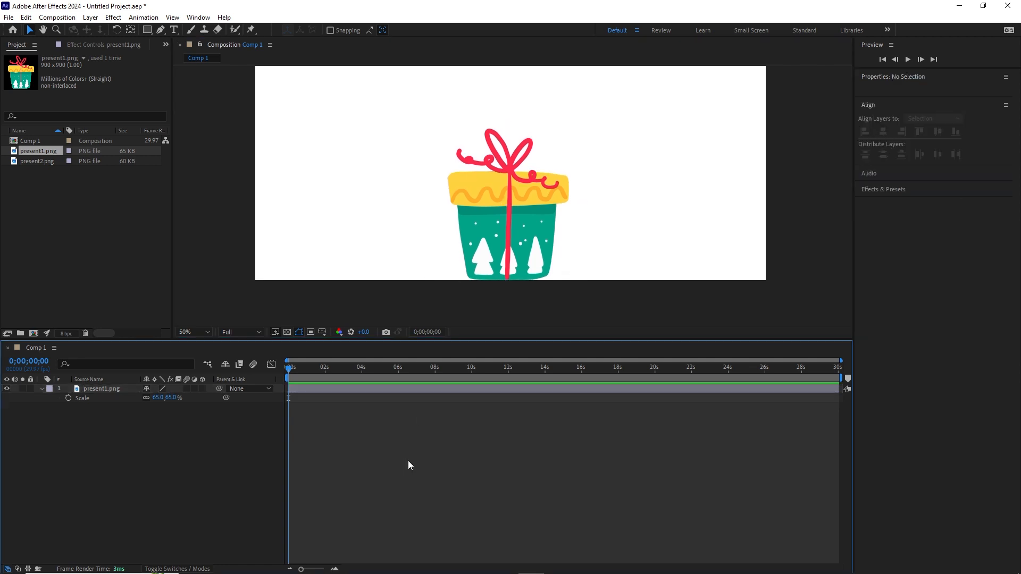
- Try rotating the present1.png layer to 41° around its centred anchor point, and undo the rotation
click(102, 388)
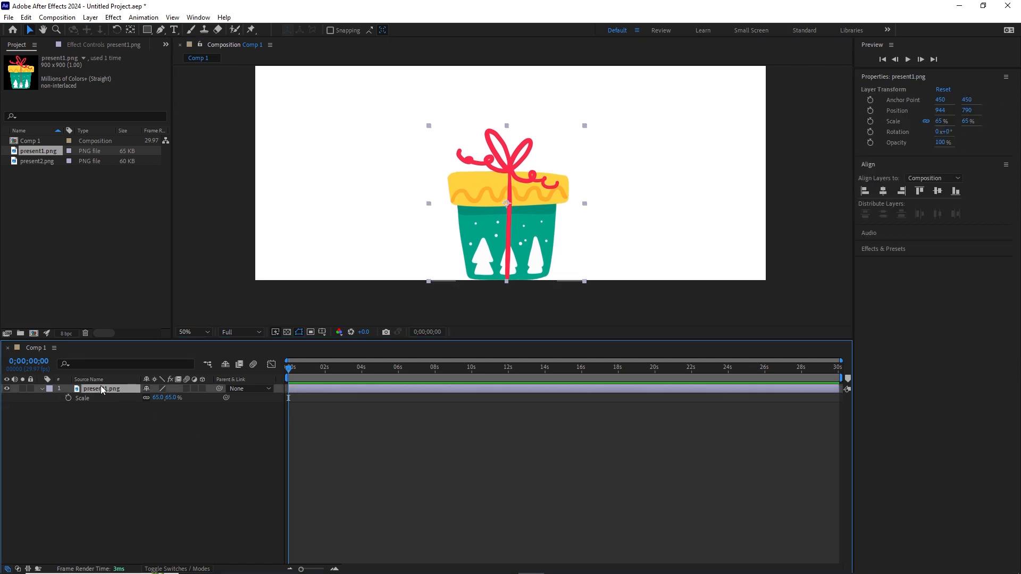
key(r)
drag(165, 396, 519, 202)
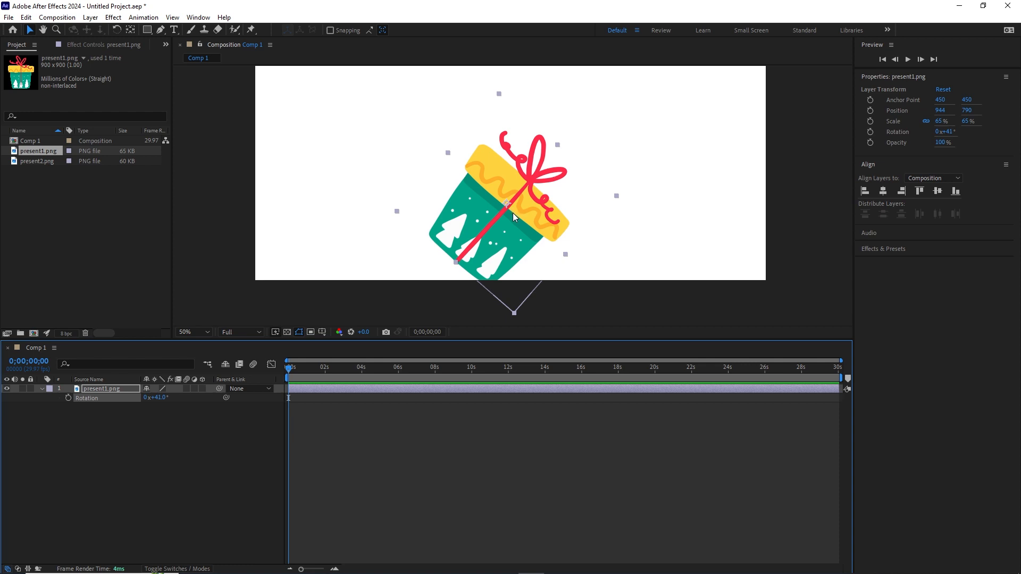
key(ctrl+z)
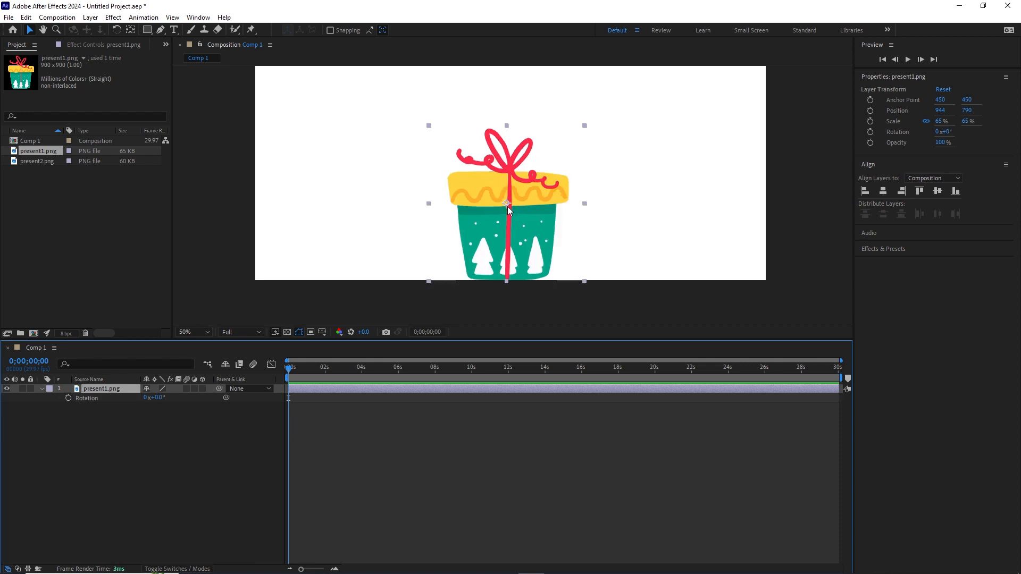
- Move the present1.png layer's anchor point to its bottom centre, at 450, 900
click(131, 30)
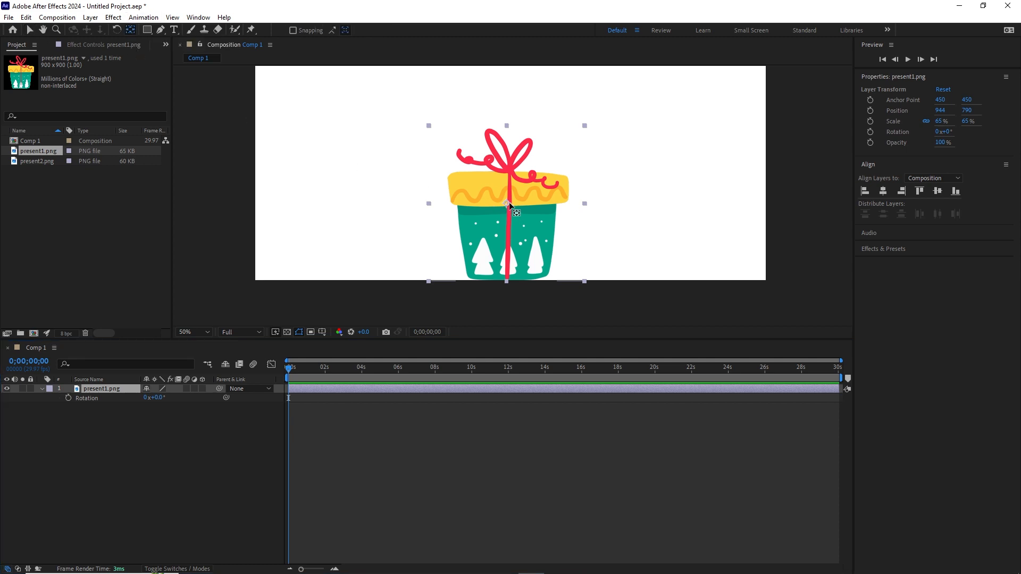
drag(509, 204, 509, 285)
click(147, 451)
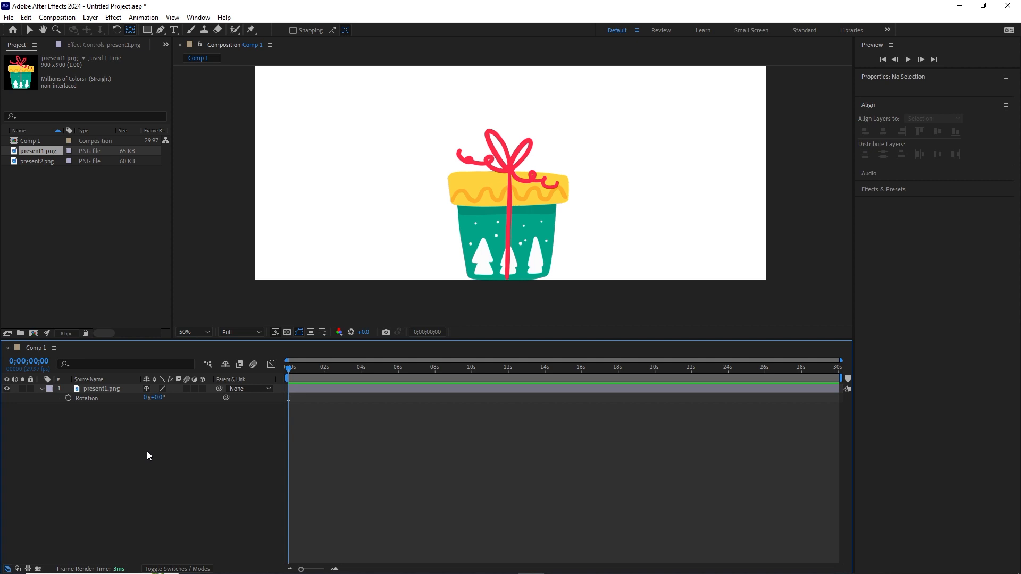
- Try enlarging the present1.png layer to 87% from its bottom anchor point, and undo the scaling
click(109, 390)
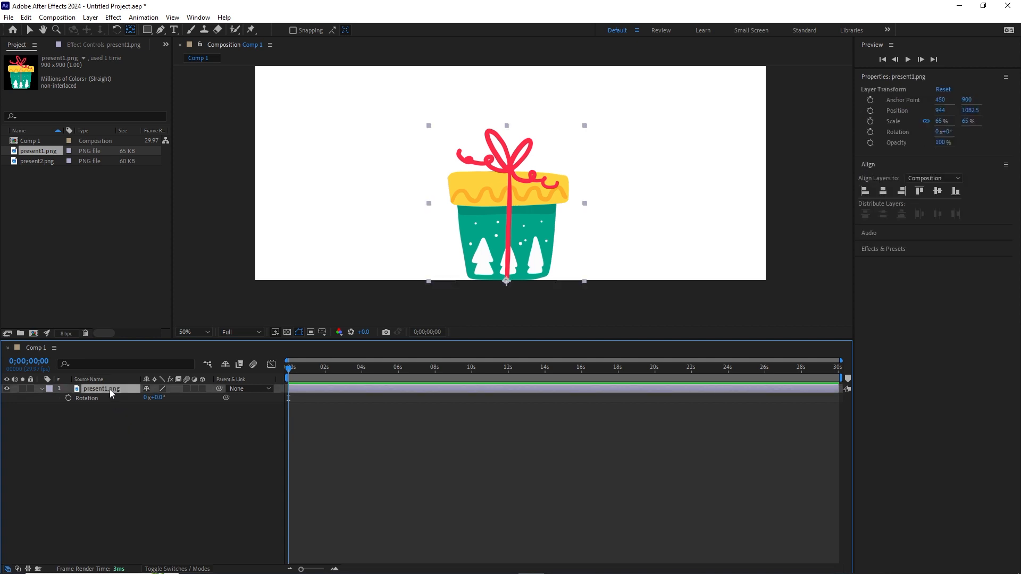
key(s)
drag(172, 401, 190, 401)
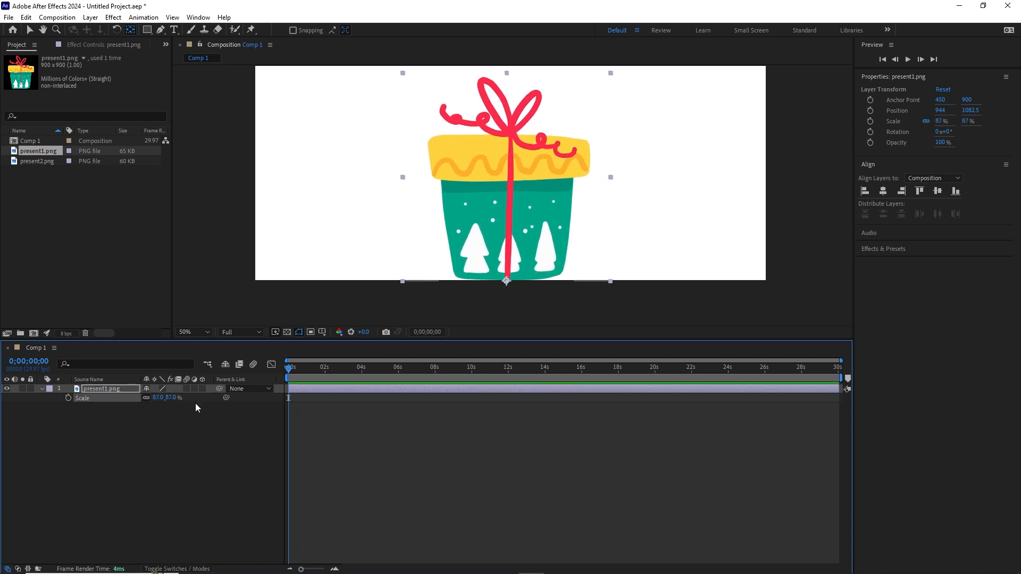
key(ctrl+z)
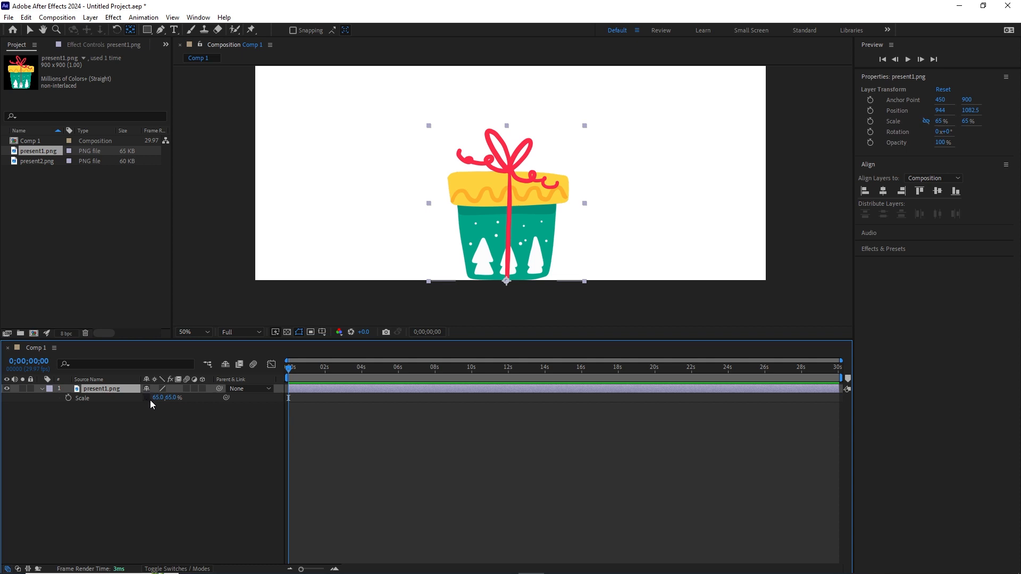
- Try changing the present's vertical scale independently of its width, and undo the change
drag(171, 398, 148, 400)
key(ctrl+z)
key(ctrl+z)
- Keyframe the present's scale at the first frame, squash it to 90% wide and 35% high at frame 10, and return to the start
click(68, 398)
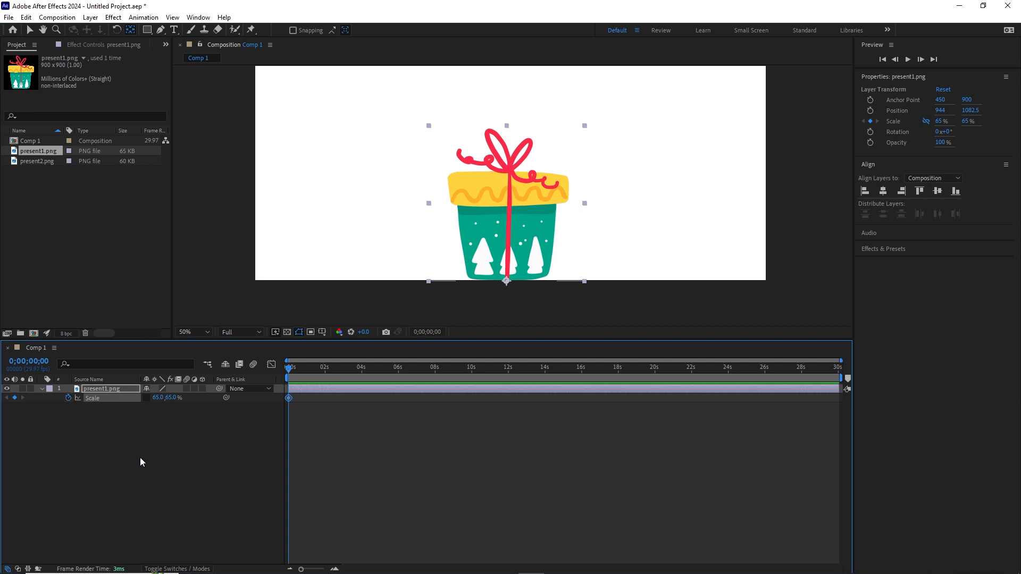
key(shift+Page_Down)
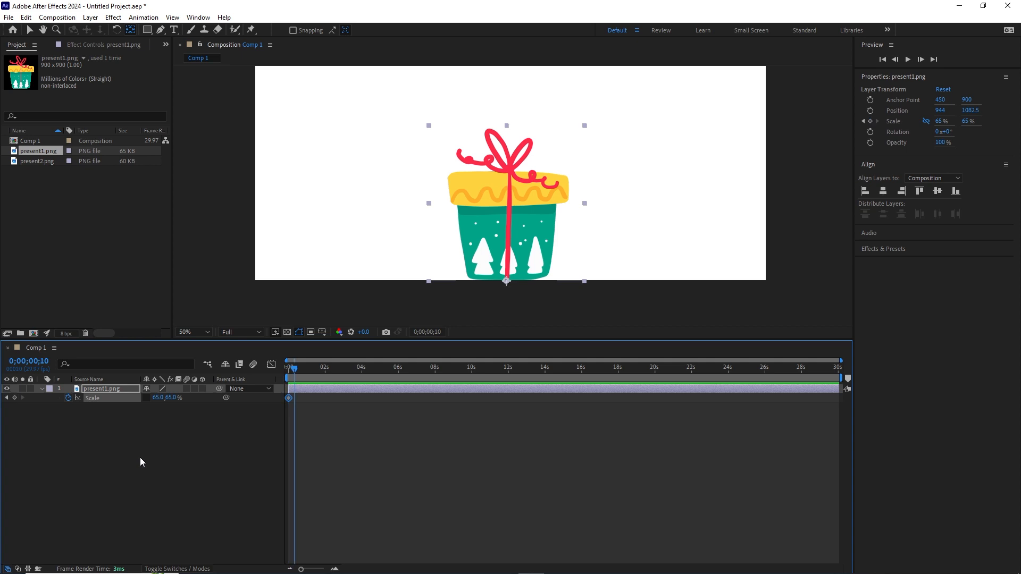
click(335, 569)
click(335, 569)
click(335, 569)
click(335, 569)
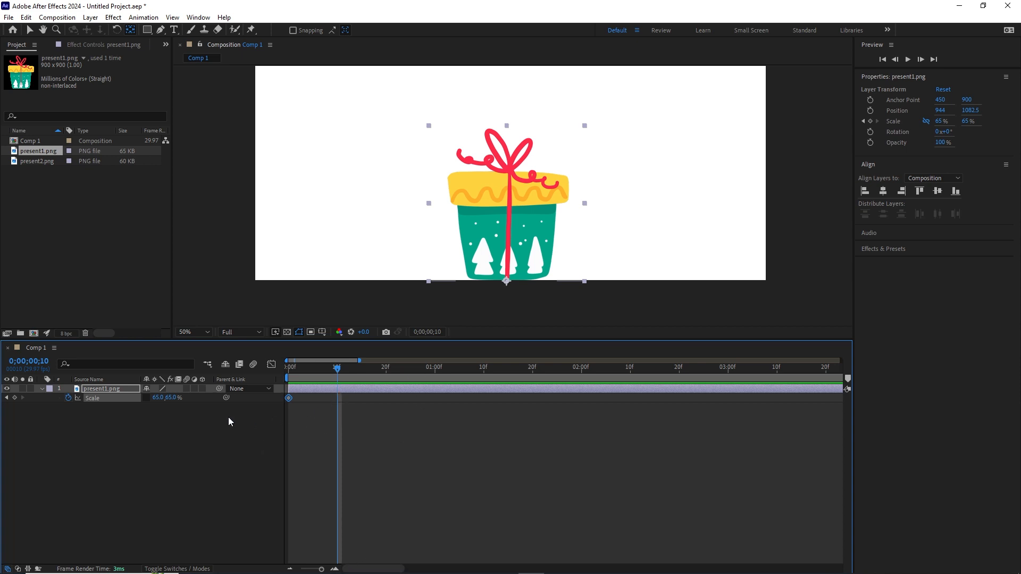
mouse_move(174, 401)
mouse_down()
mouse_move(158, 399)
mouse_move(180, 402)
mouse_up()
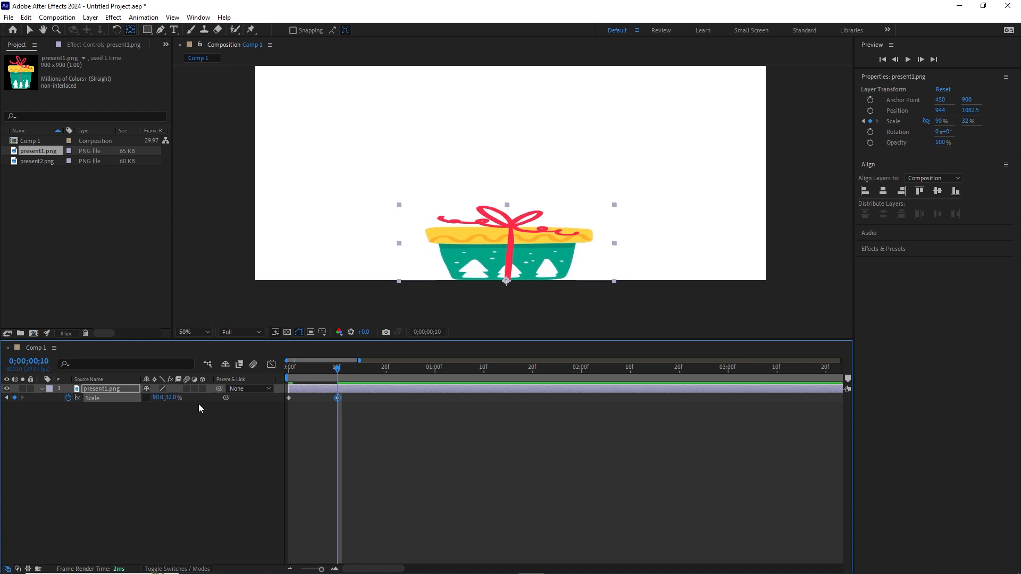
drag(176, 399, 178, 399)
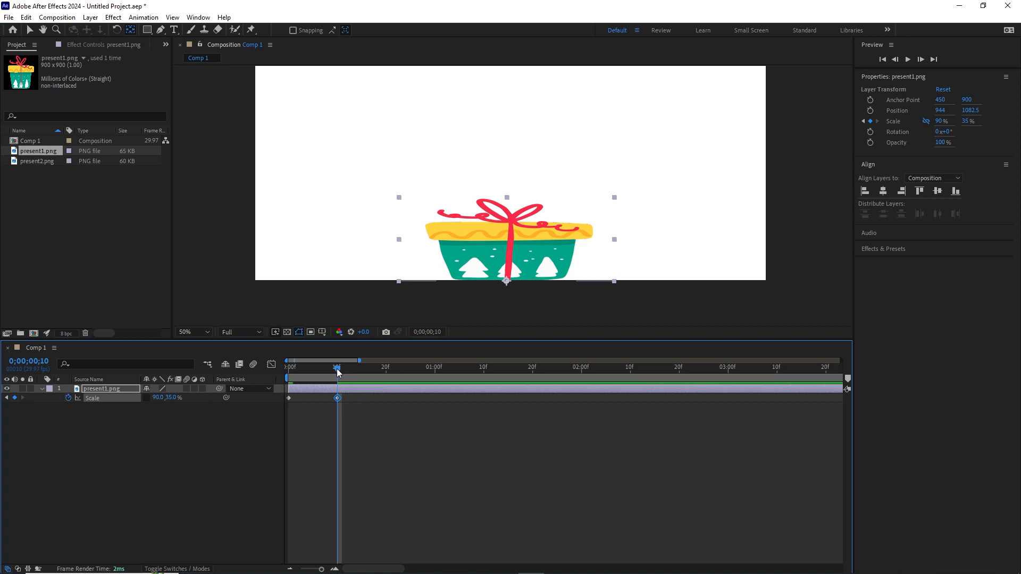
drag(338, 371, 286, 376)
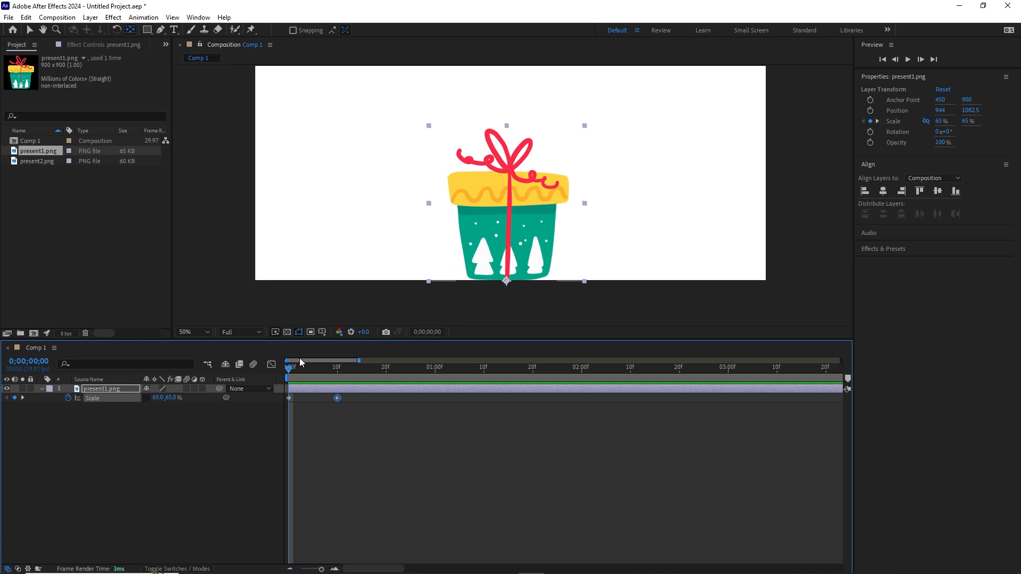
- At frame 10, widen the present's squash keyframe to 116% wide and 42% high
drag(296, 372, 337, 368)
drag(162, 400, 245, 409)
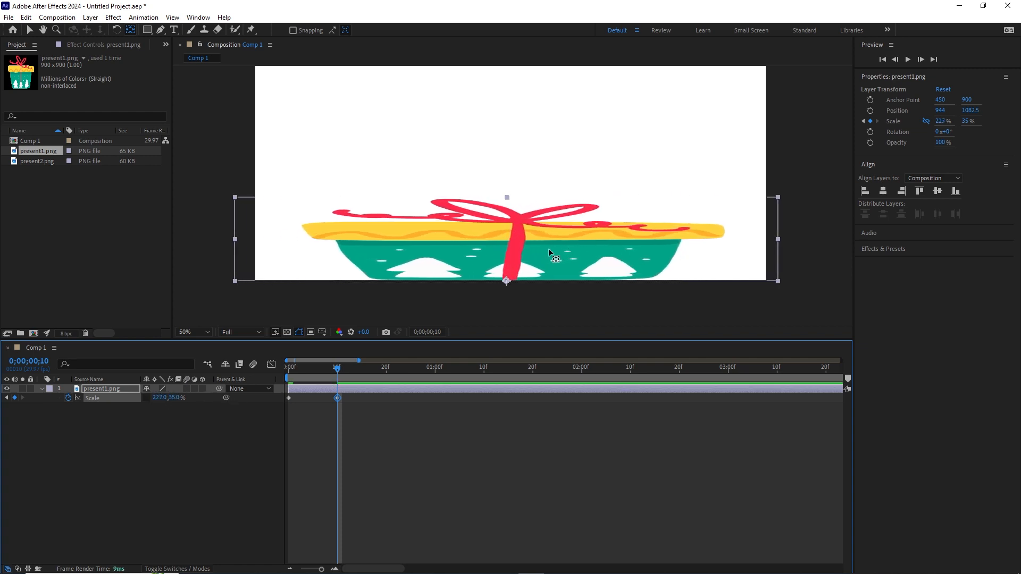
mouse_move(342, 370)
mouse_down()
mouse_move(288, 371)
mouse_move(339, 370)
mouse_up()
mouse_move(164, 398)
mouse_down()
mouse_move(113, 399)
mouse_move(158, 399)
mouse_move(150, 398)
mouse_up()
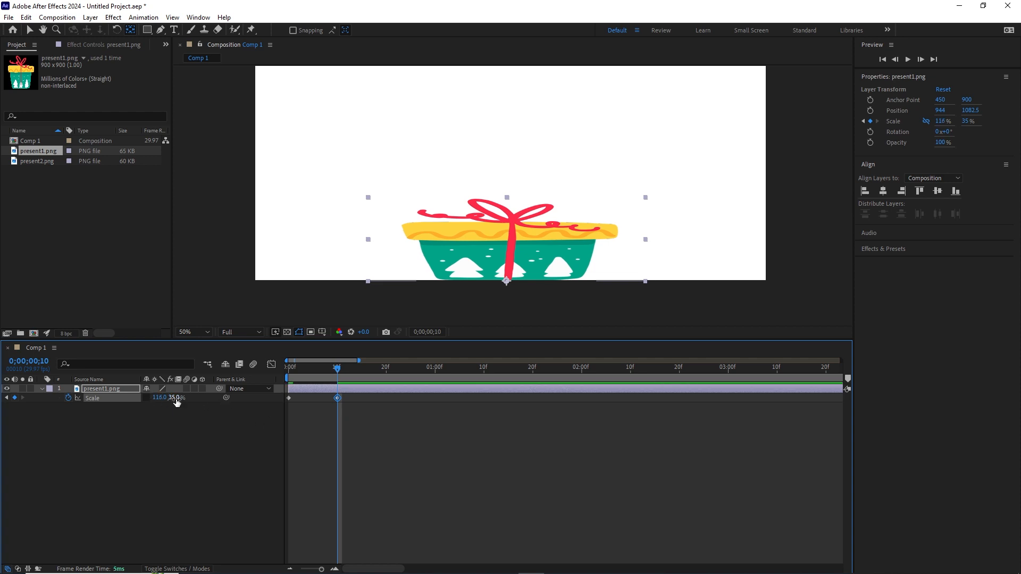
drag(177, 402, 179, 398)
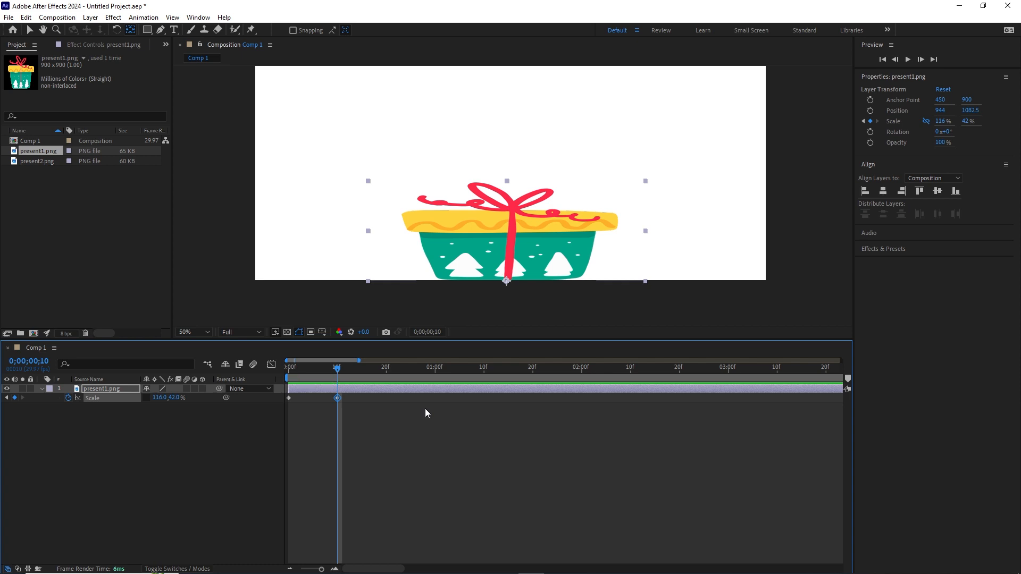
- Copy the first scale keyframe to frame 20 and stretch the present there to 51% wide and 86% high
key(shift+Page_Down)
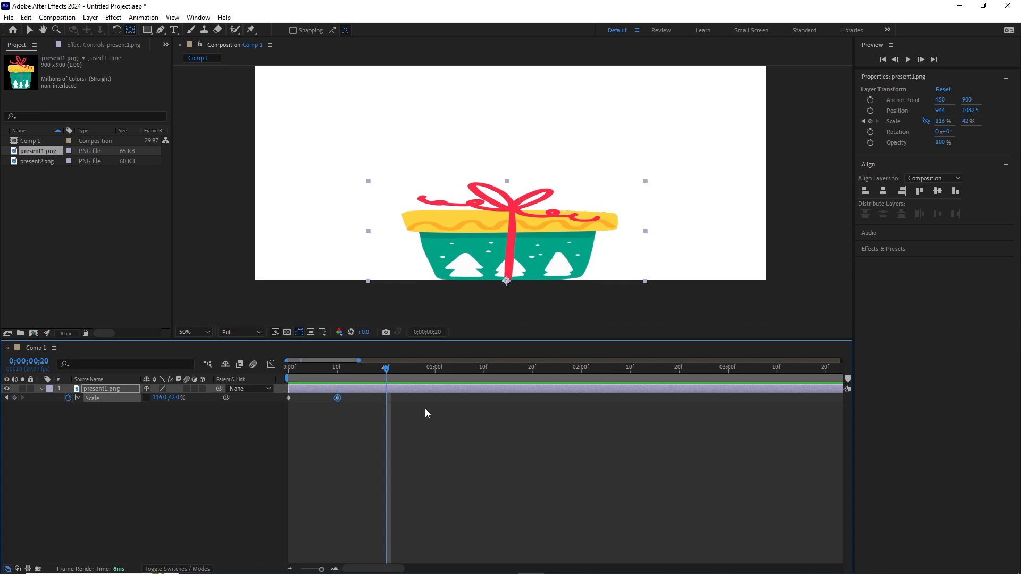
drag(301, 394, 282, 404)
key(ctrl+v)
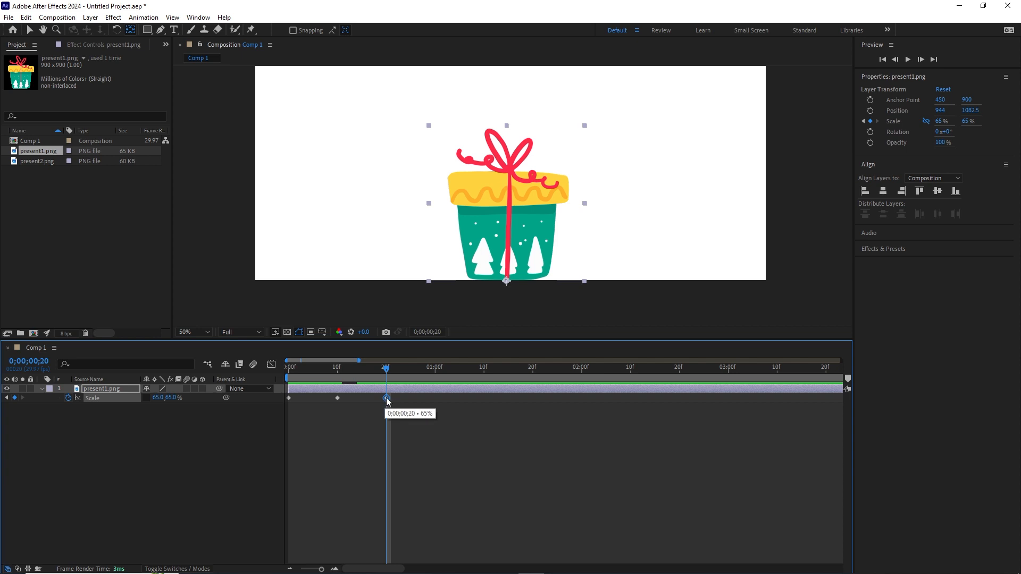
mouse_move(169, 398)
mouse_down()
mouse_move(181, 397)
mouse_move(150, 398)
mouse_up()
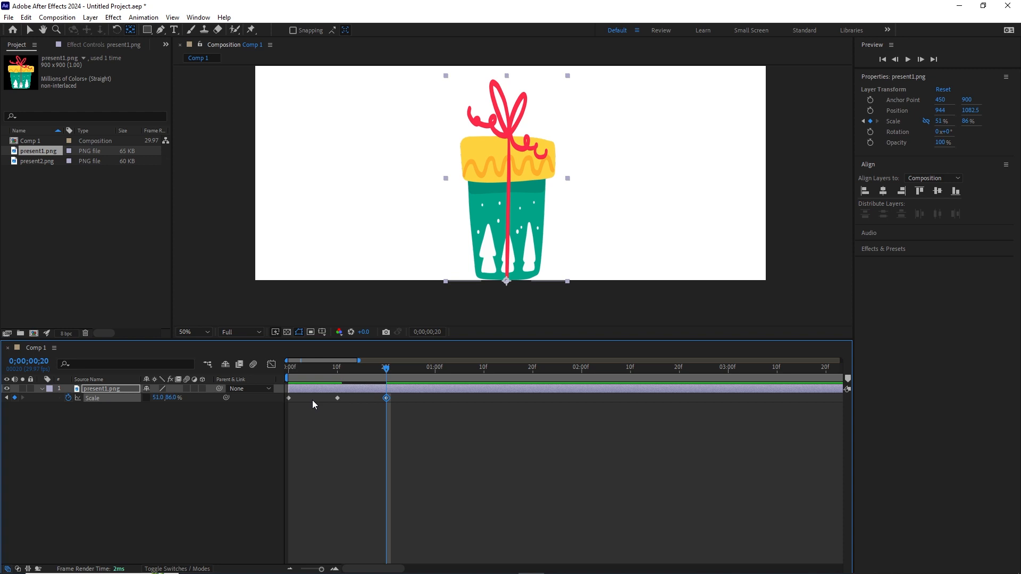
- Paste the original scale keyframe at one second and squash the present slightly there to 79% wide and 54% high
key(shift+Page_Down)
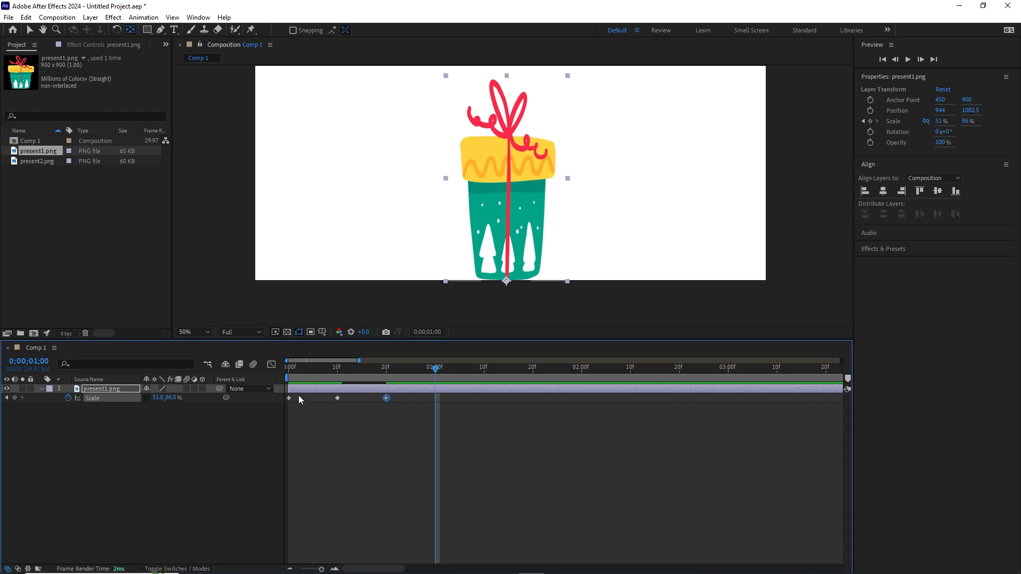
click(289, 397)
key(ctrl+v)
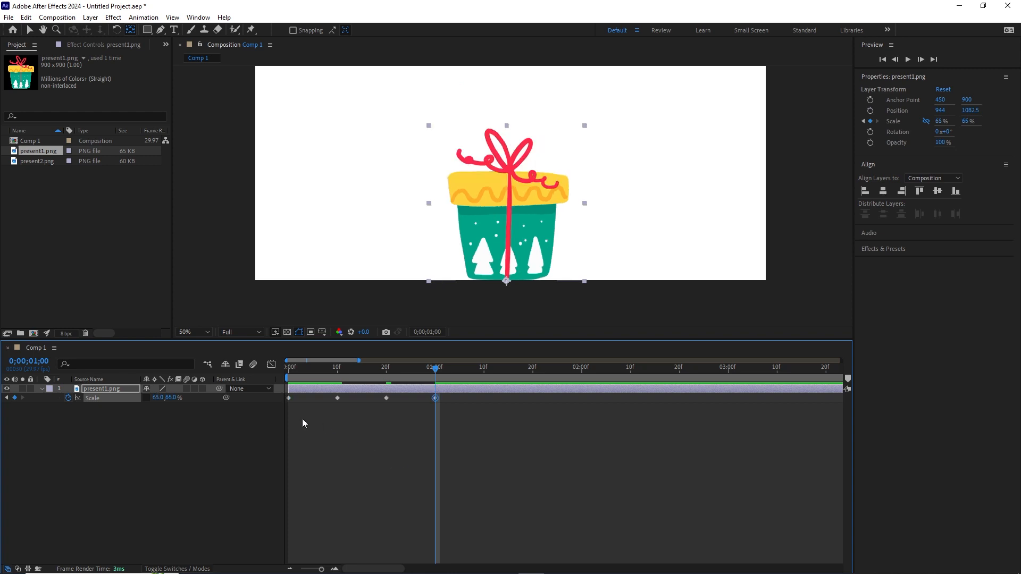
mouse_move(170, 398)
mouse_down()
mouse_move(154, 398)
mouse_move(184, 398)
mouse_up()
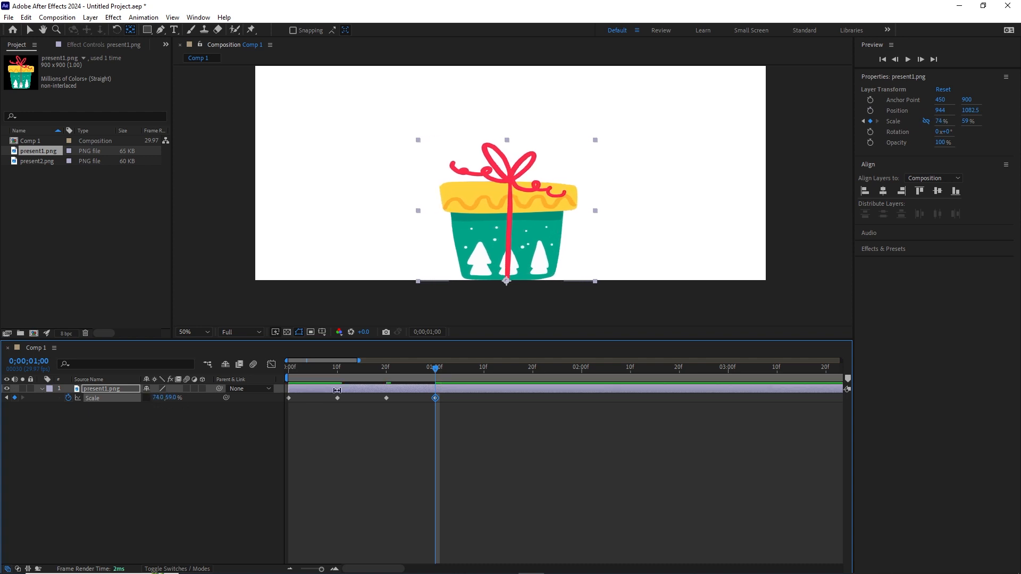
mouse_move(435, 368)
mouse_down()
mouse_move(334, 373)
mouse_move(435, 378)
mouse_up()
mouse_move(175, 397)
mouse_down()
mouse_move(159, 398)
mouse_move(168, 398)
mouse_up()
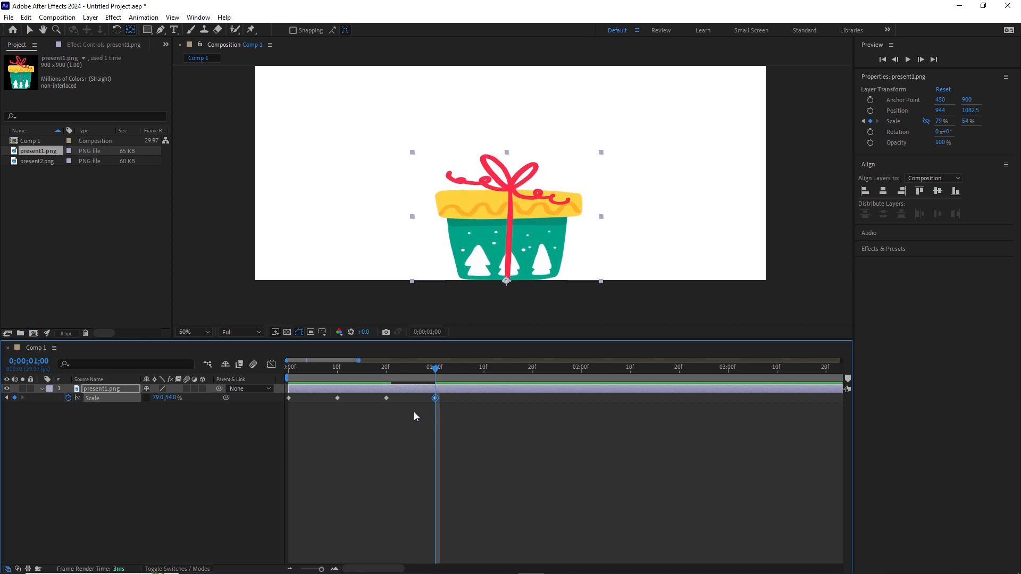
- Copy the first scale keyframe to 0;00;01;10 so the present ends at its original 65% scale
key(shift+Page_Down)
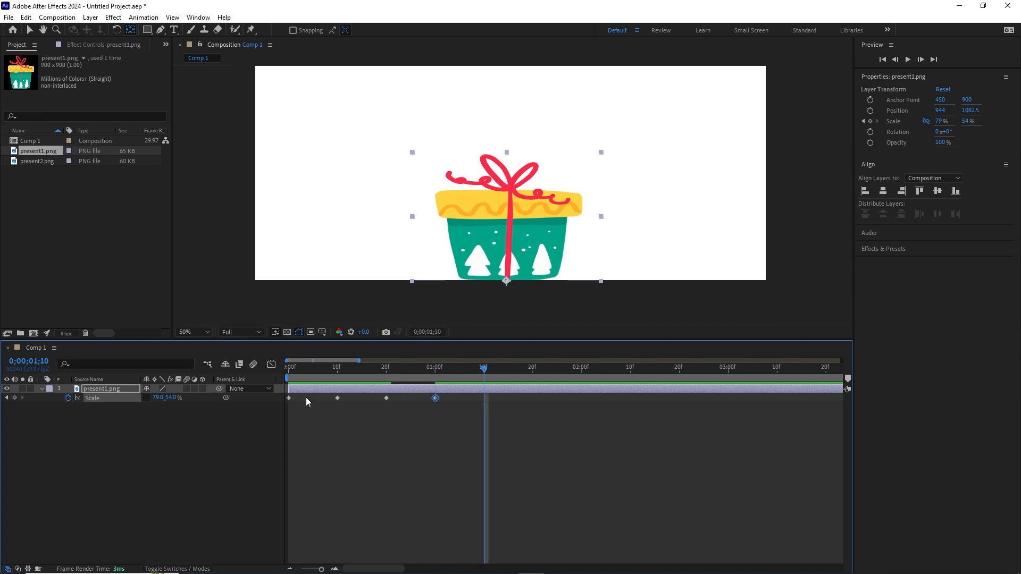
drag(306, 398, 284, 405)
key(ctrl+c)
key(ctrl+v)
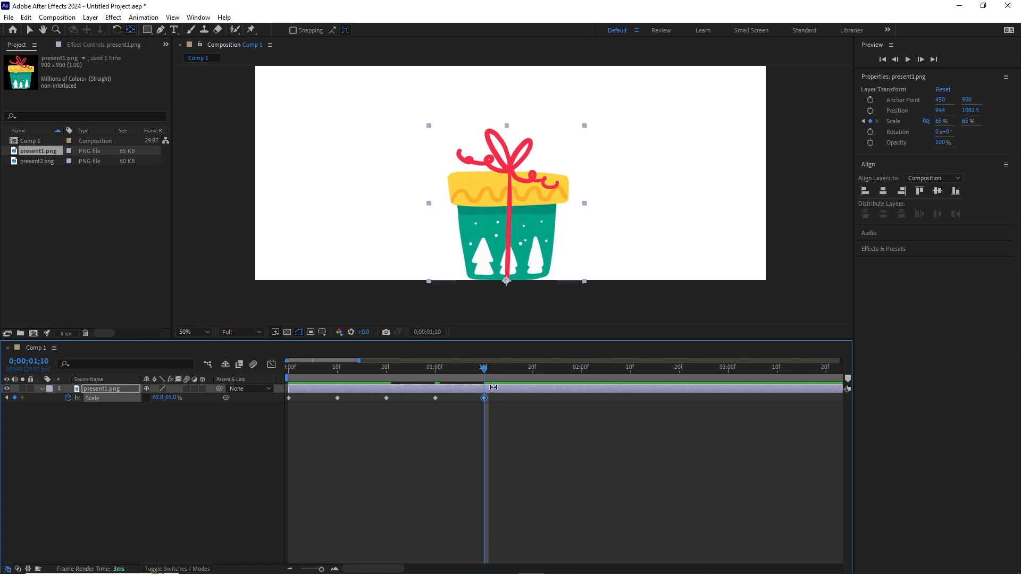
- Play the squash-and-stretch animation several times from the first frame and scrub through it to check its timing
key(Home)
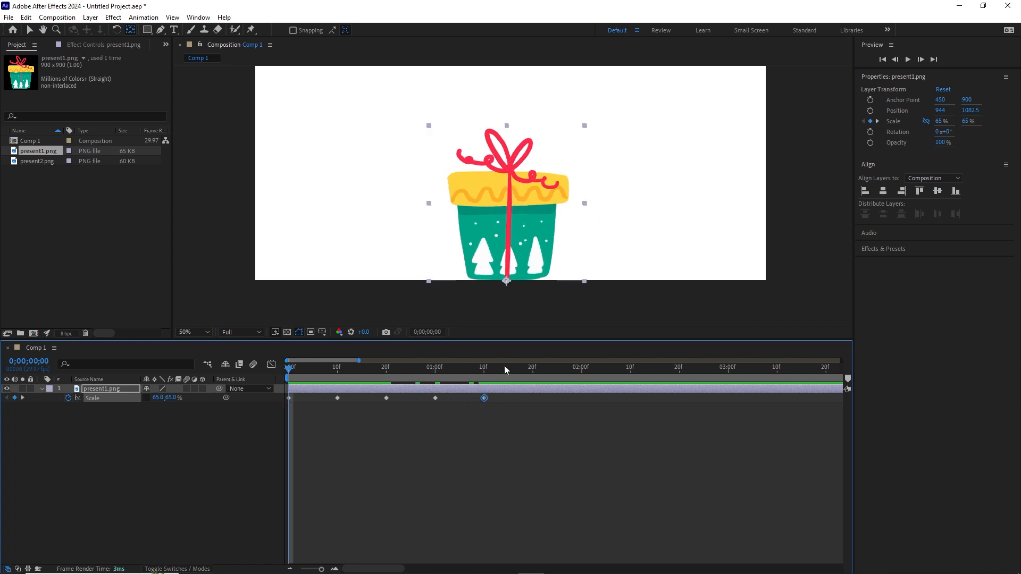
key(space)
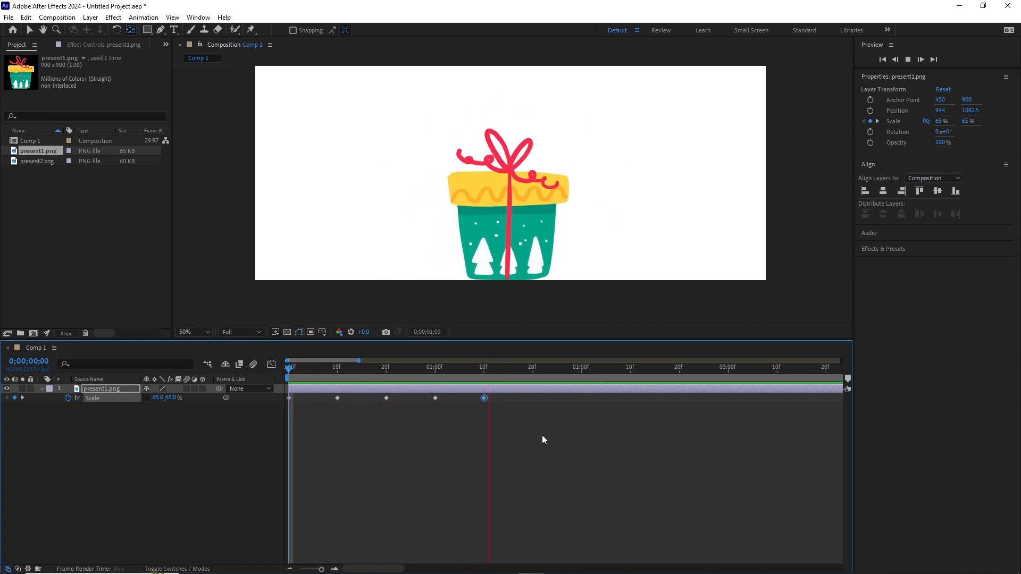
key(space)
click(299, 376)
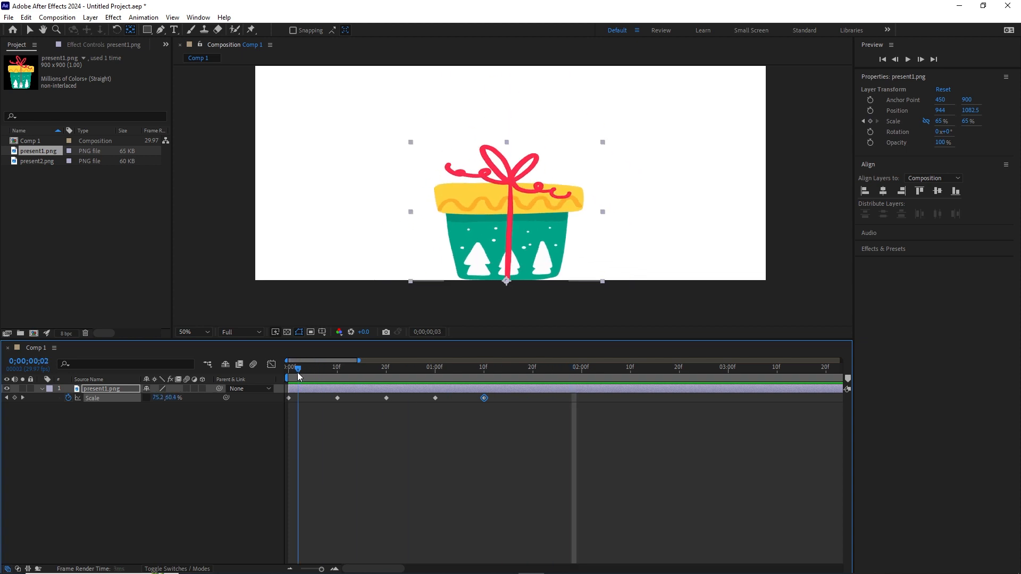
drag(298, 376, 281, 374)
key(space)
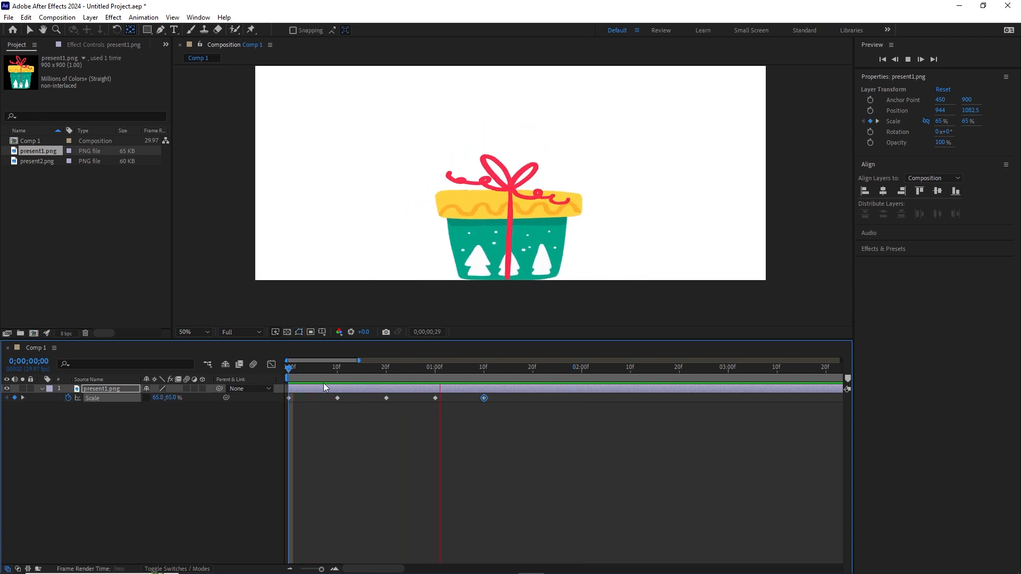
key(space)
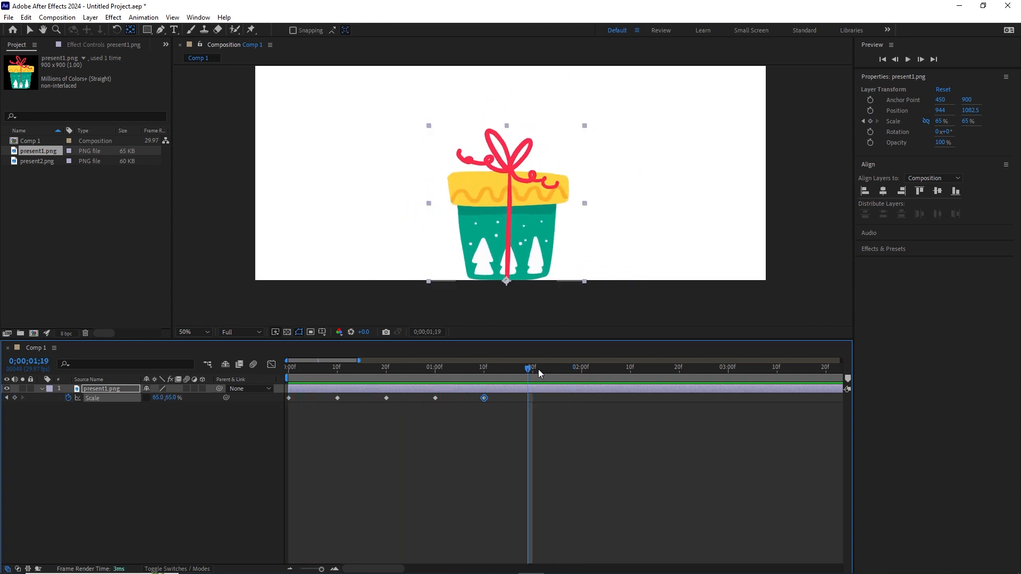
drag(529, 369, 284, 377)
key(space)
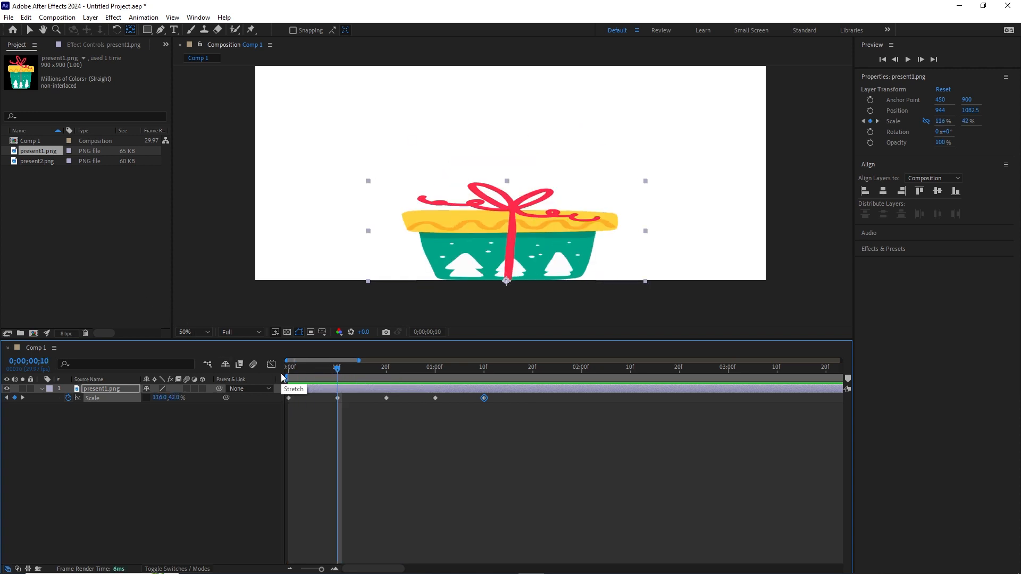
key(k)
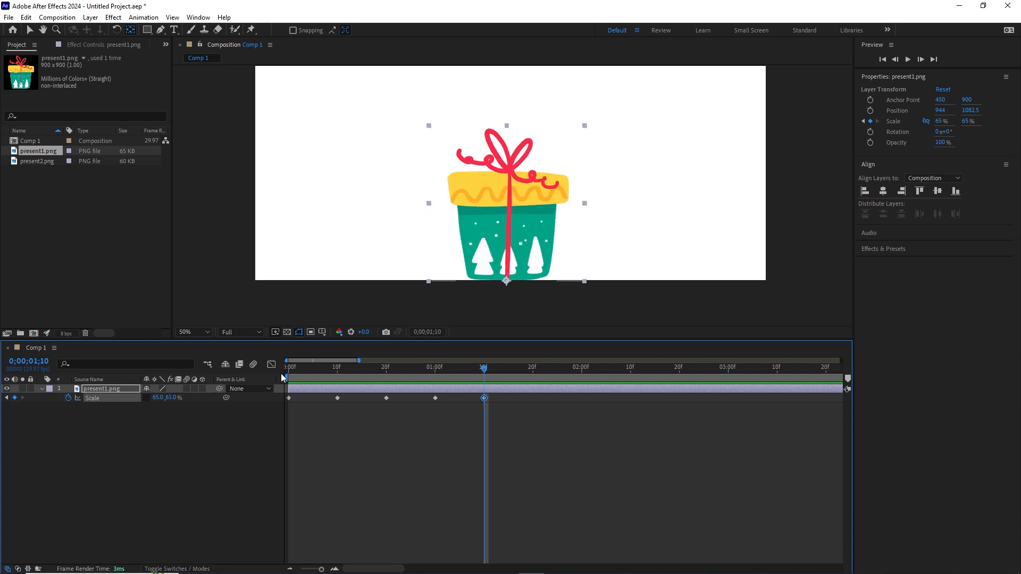
drag(485, 369, 343, 376)
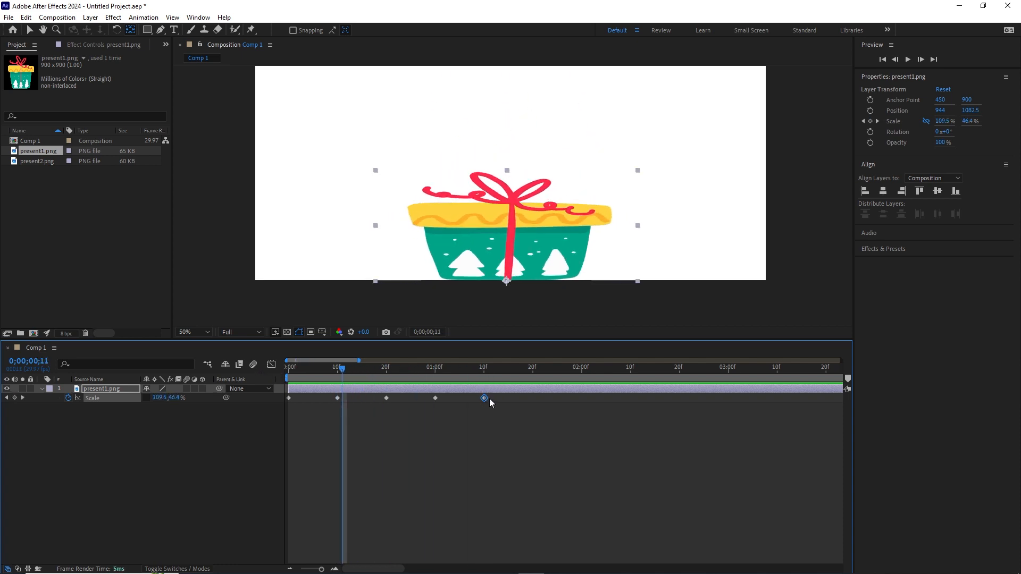
- Shift the last three scale keyframes two frames earlier, placing the stretch keyframe at frame 18
drag(499, 398, 385, 400)
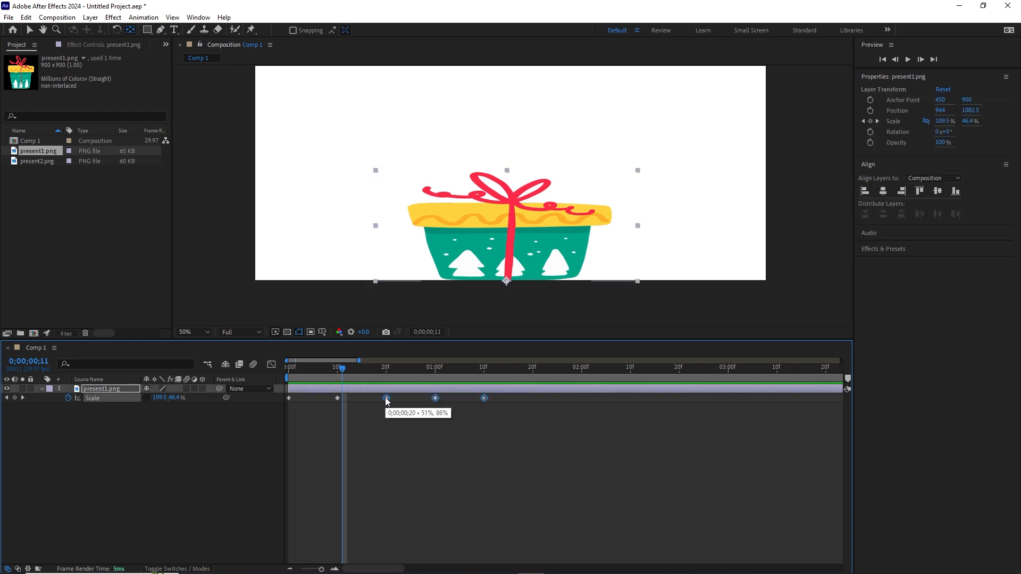
drag(387, 401, 383, 403)
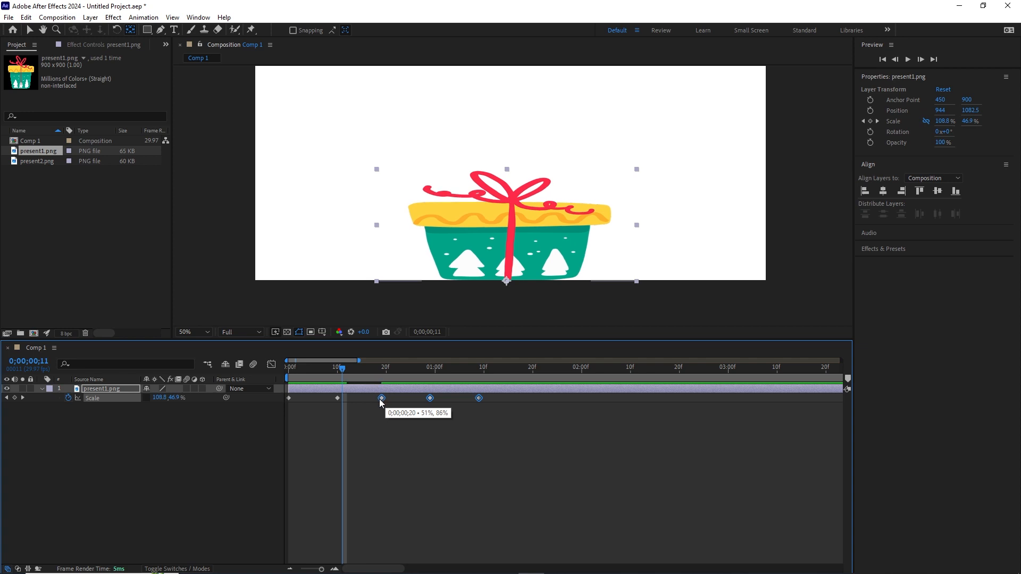
key(alt+Left)
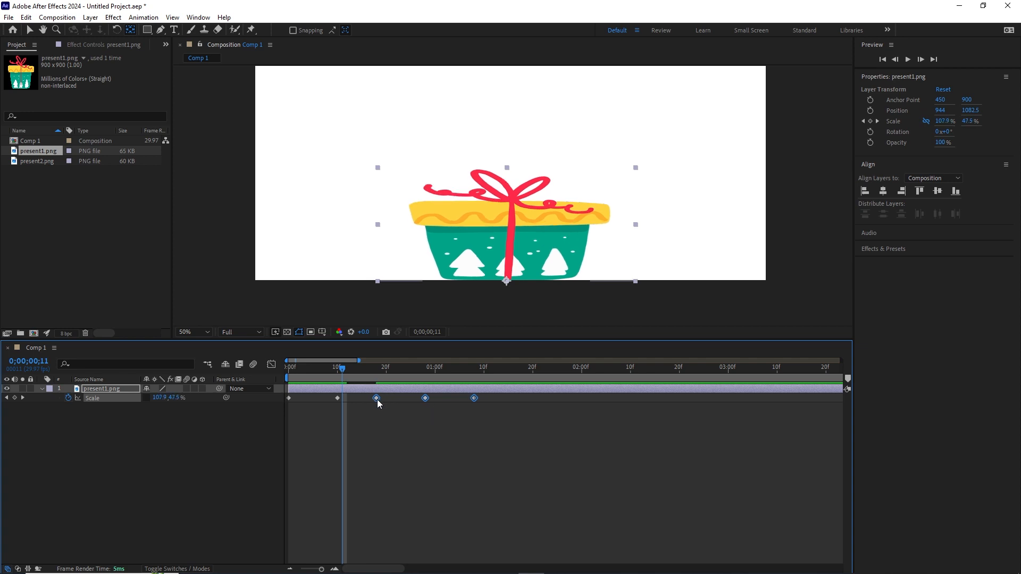
click(430, 442)
- Shift the last two scale keyframes earlier together, placing the second squash keyframe at frame 24
drag(487, 396, 424, 400)
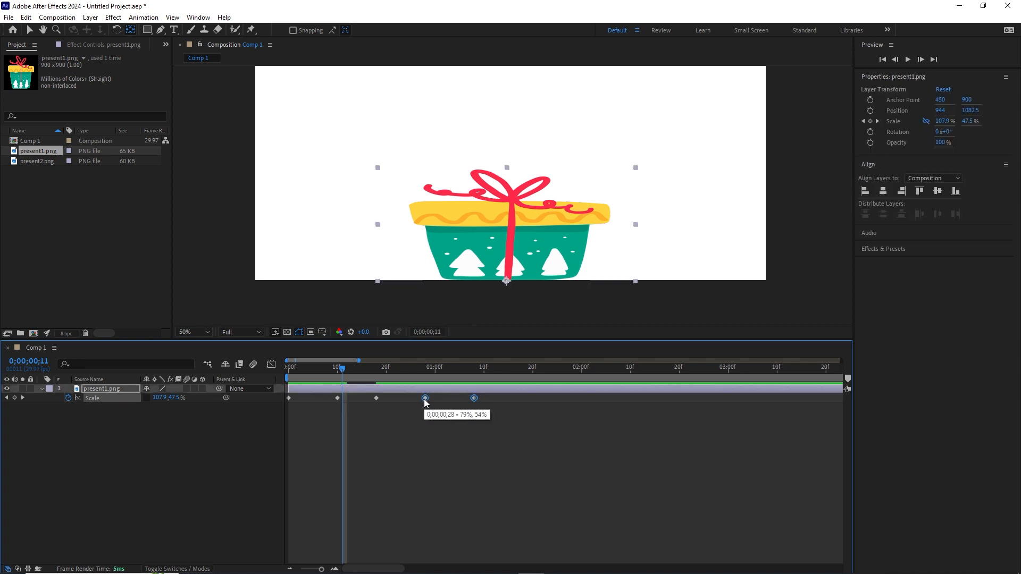
key(alt+Left)
drag(419, 402, 405, 402)
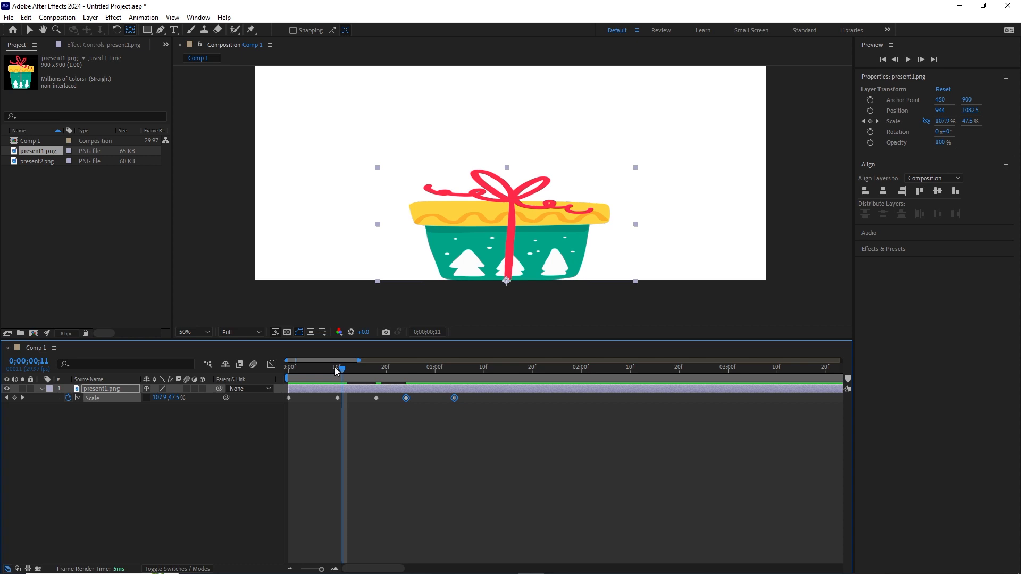
- Preview the tightened timing and move the final scale keyframe earlier, to frame 28
drag(341, 367, 293, 378)
key(k)
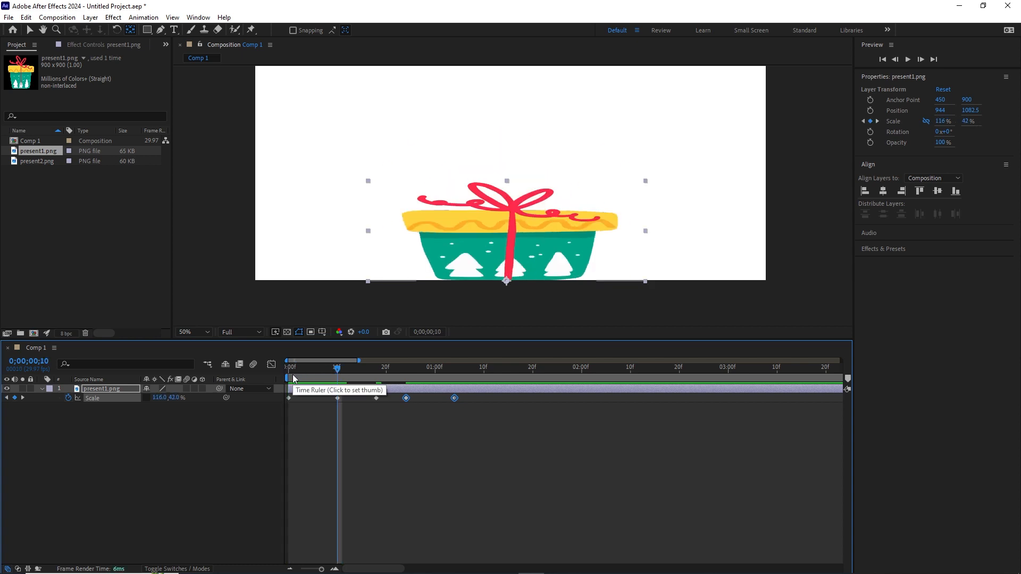
key(space)
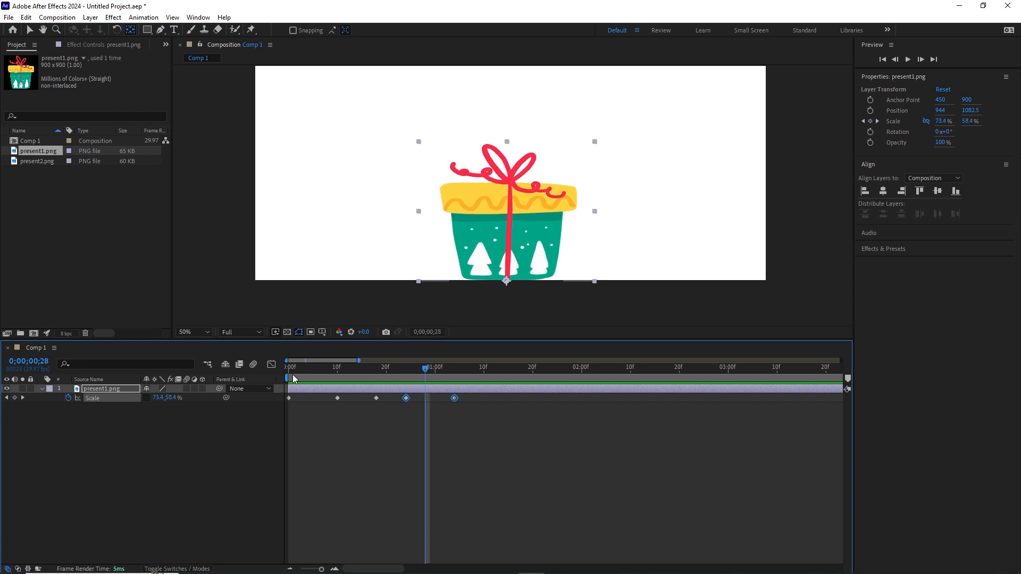
click(469, 396)
click(455, 398)
drag(454, 398, 309, 363)
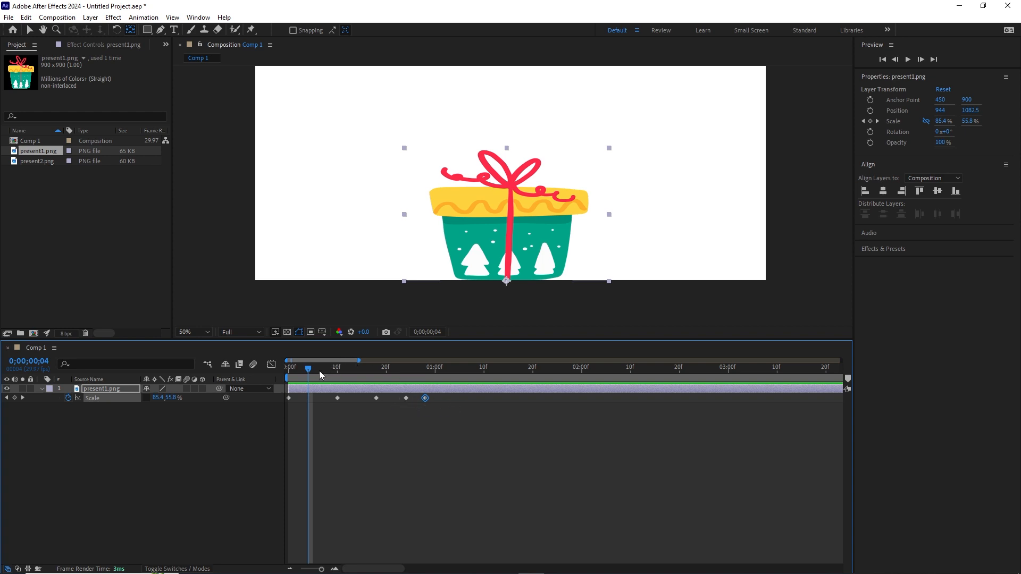
- Play the retimed present animation from the first frame
drag(309, 372, 281, 374)
key(space)
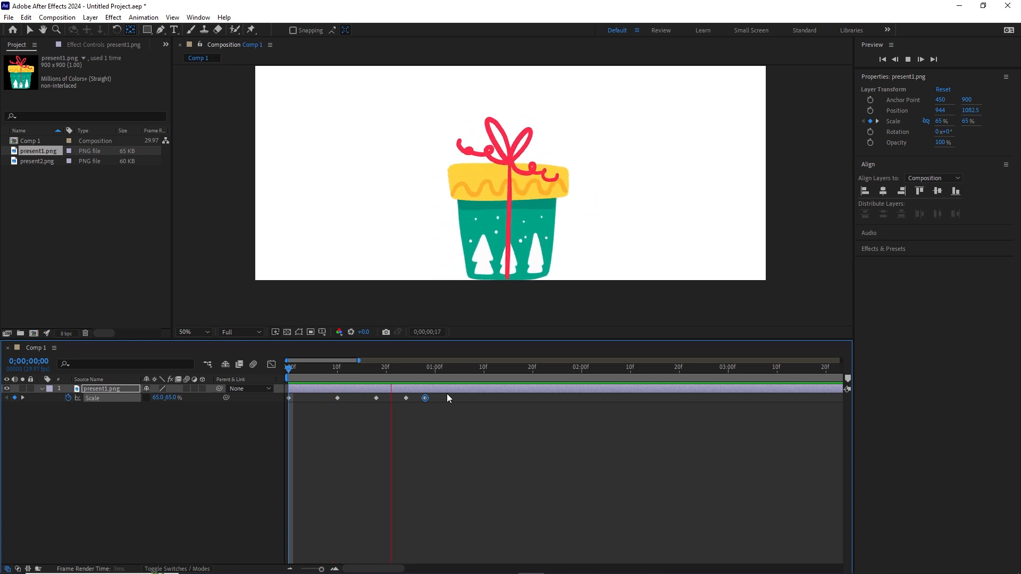
key(space)
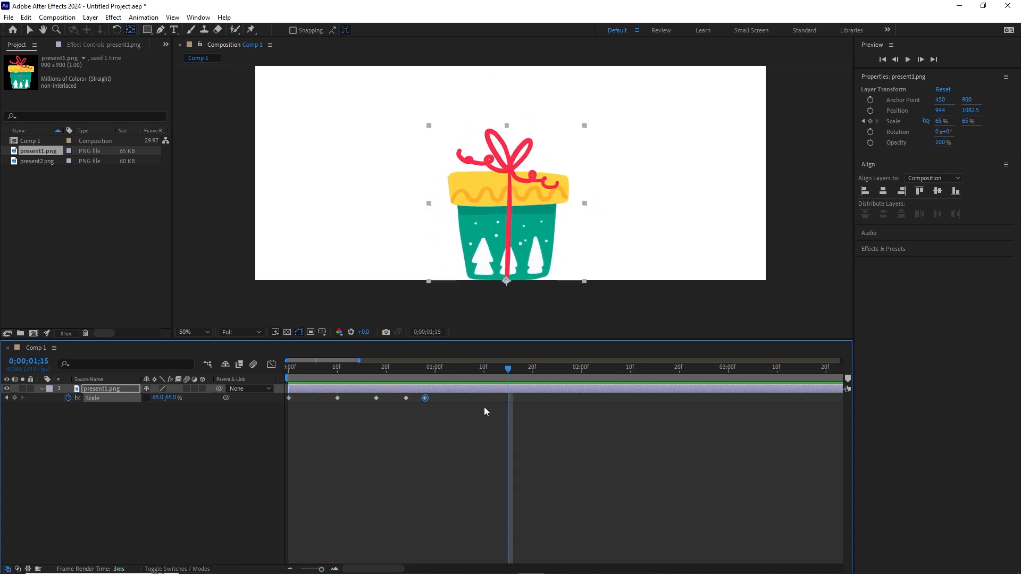
- Apply Easy Ease to all five of the present's scale keyframes and show the keyframe assistant options
click(442, 397)
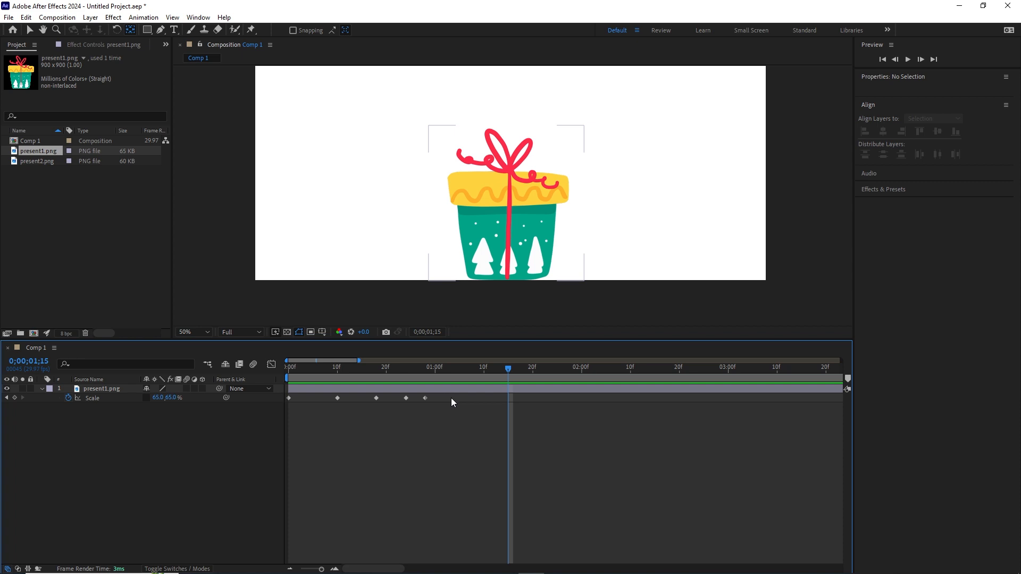
drag(451, 398, 278, 401)
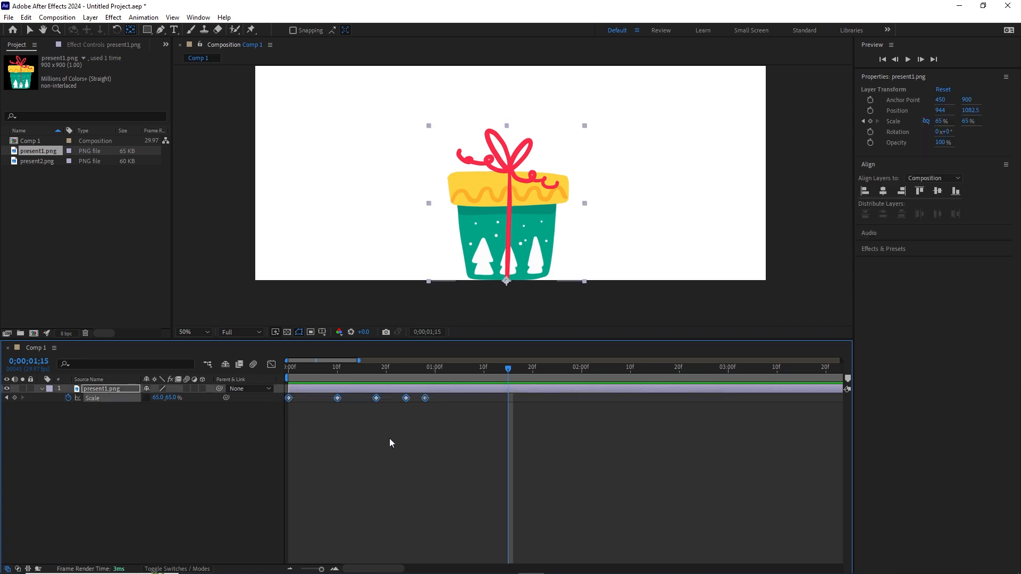
key(F9)
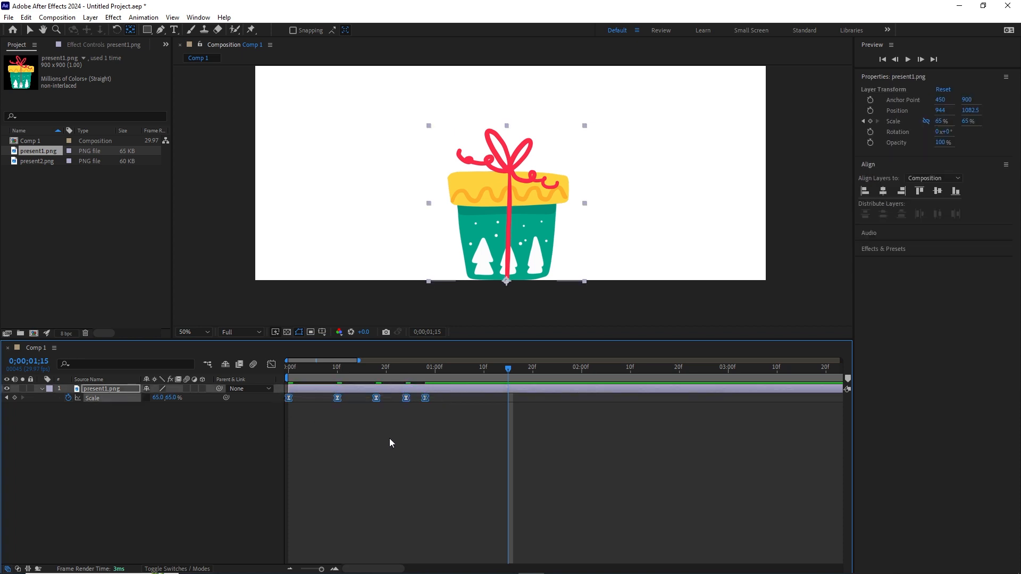
right_click(425, 401)
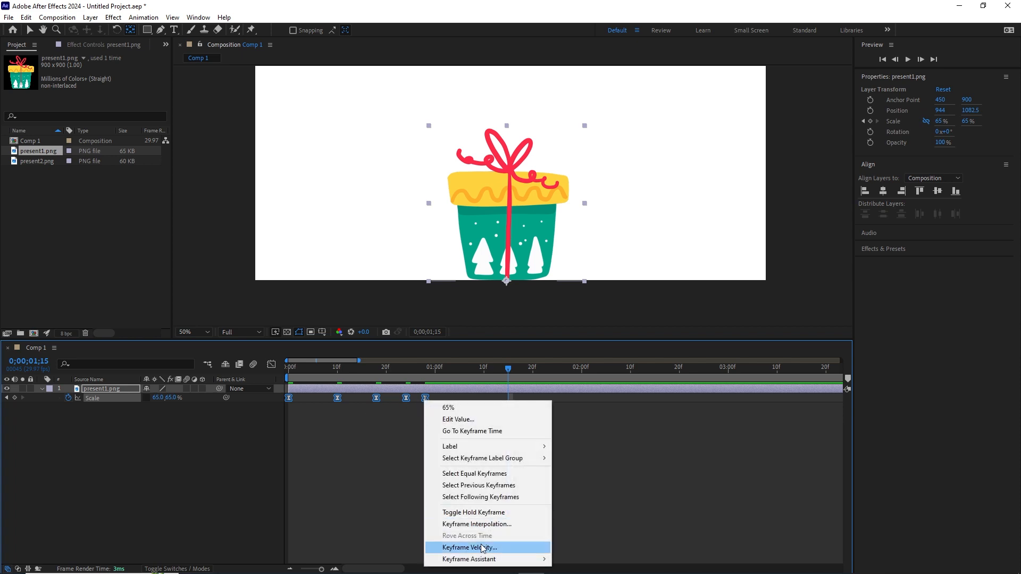
mouse_move(515, 566)
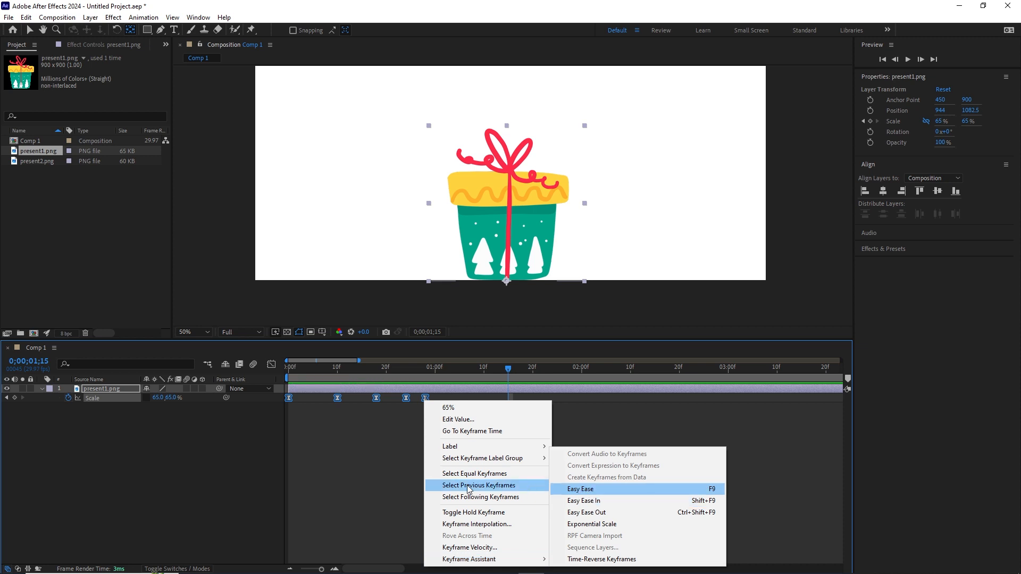
- Preview the eased present animation from the first frame and replay it once more
click(381, 457)
drag(363, 371, 254, 354)
key(space)
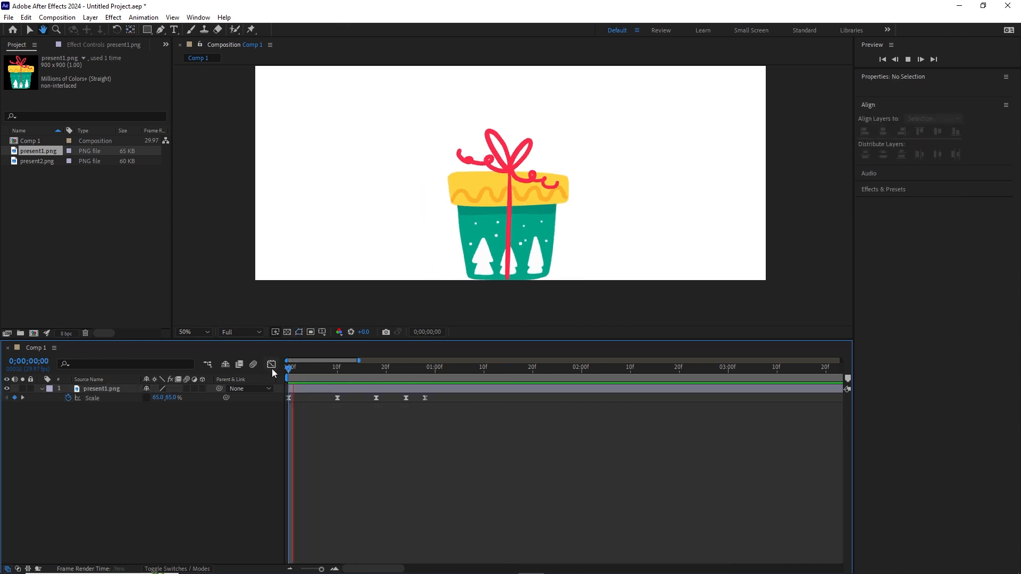
key(space)
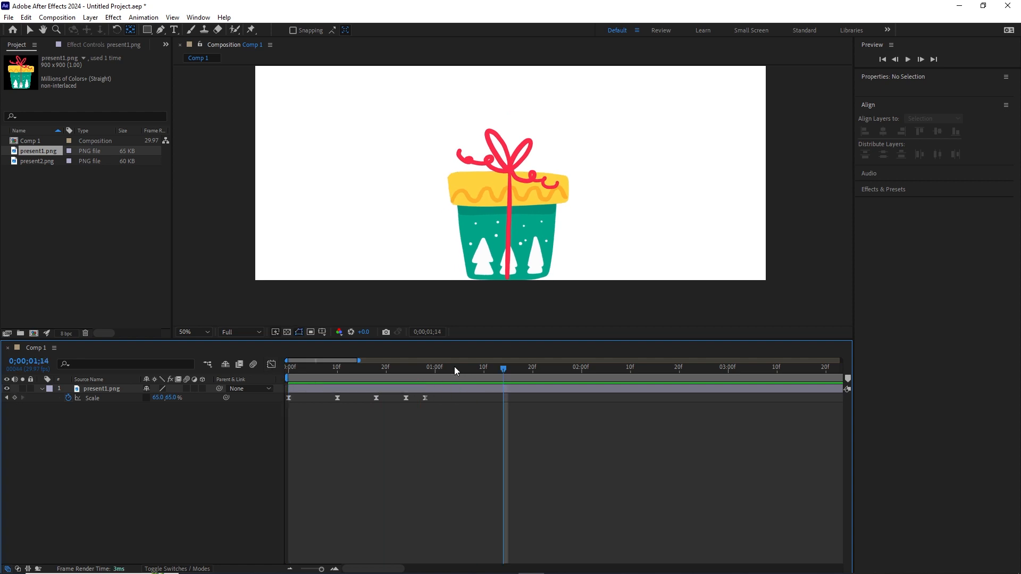
drag(454, 366, 292, 370)
key(space)
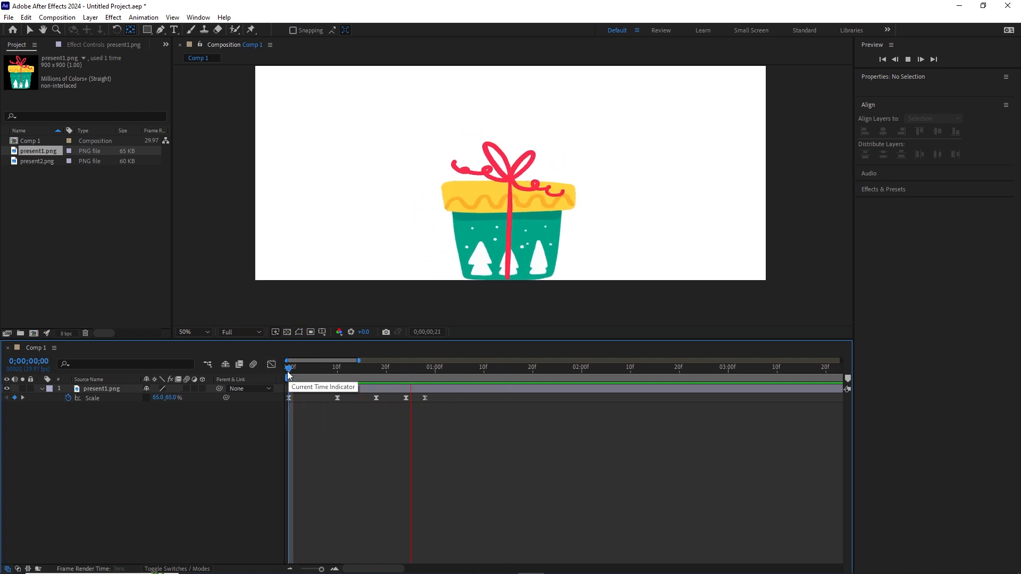
key(space)
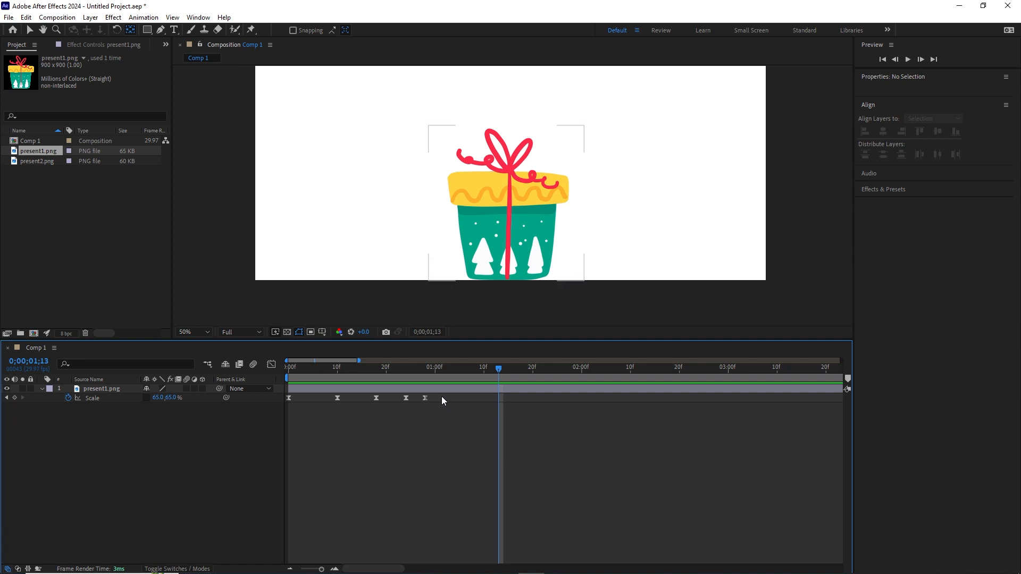
- Select all five of the present's scale keyframes and show their curves enlarged in the Graph Editor
drag(446, 394, 403, 389)
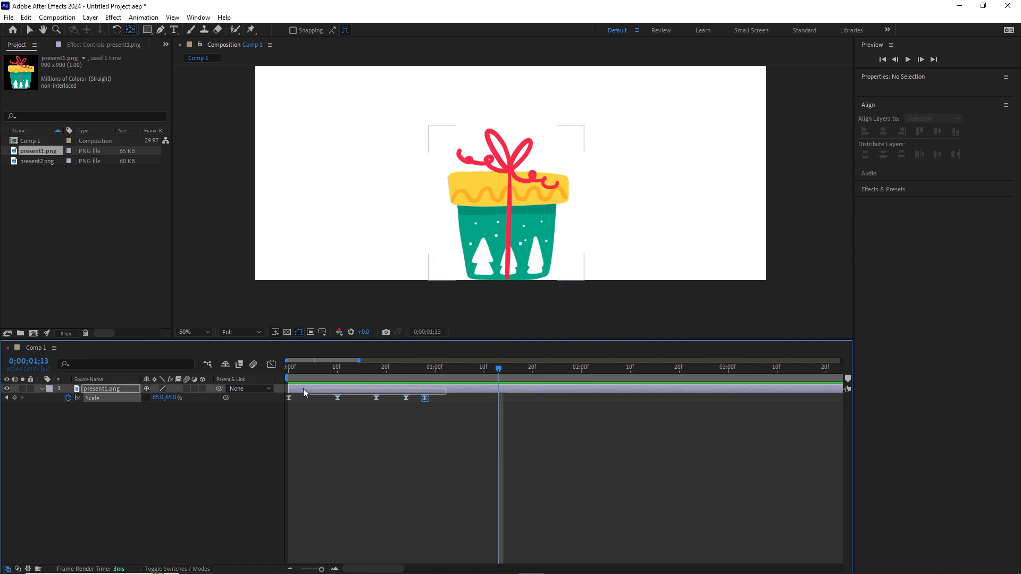
drag(303, 388, 267, 409)
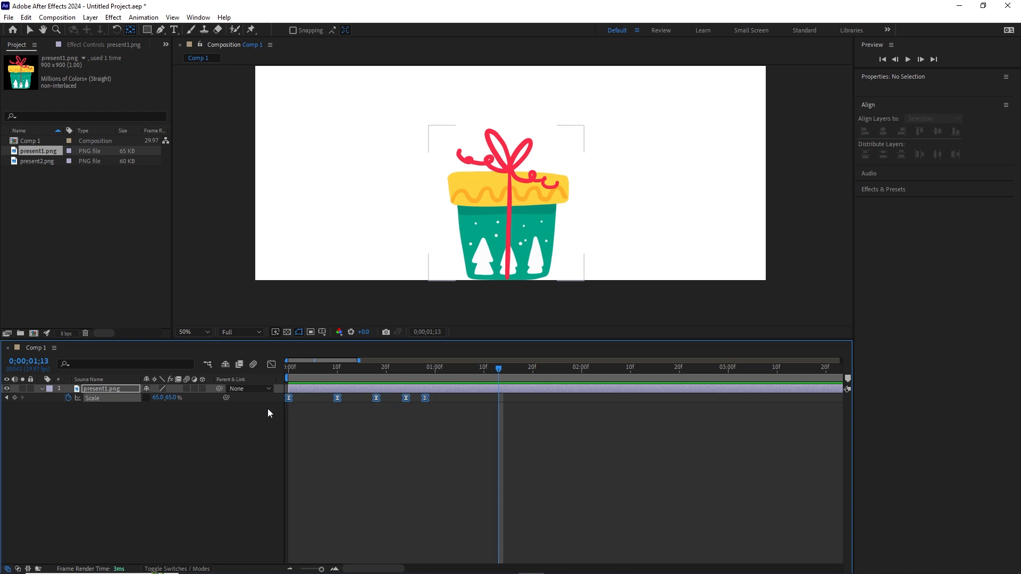
click(271, 364)
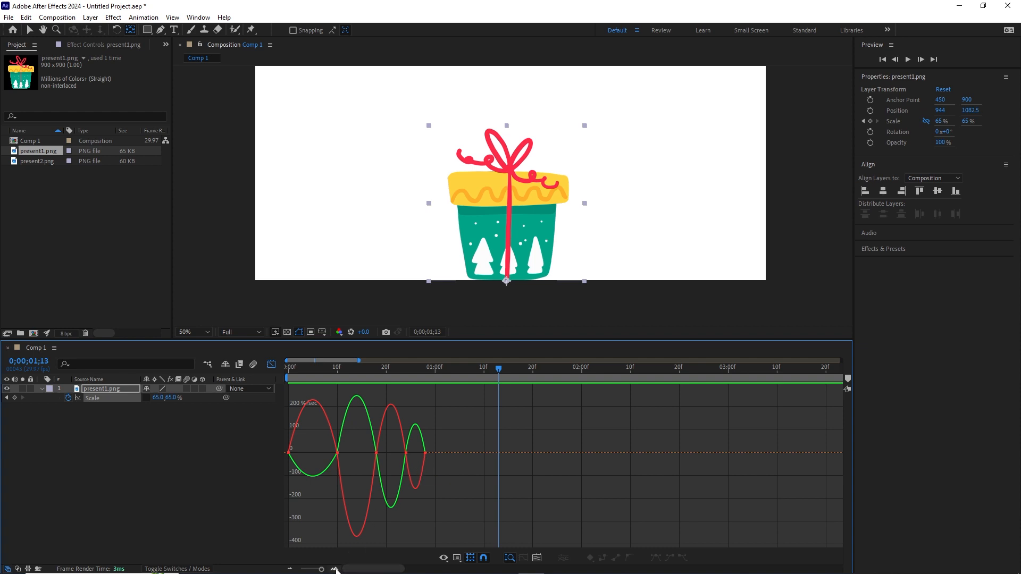
click(335, 569)
drag(354, 569, 343, 570)
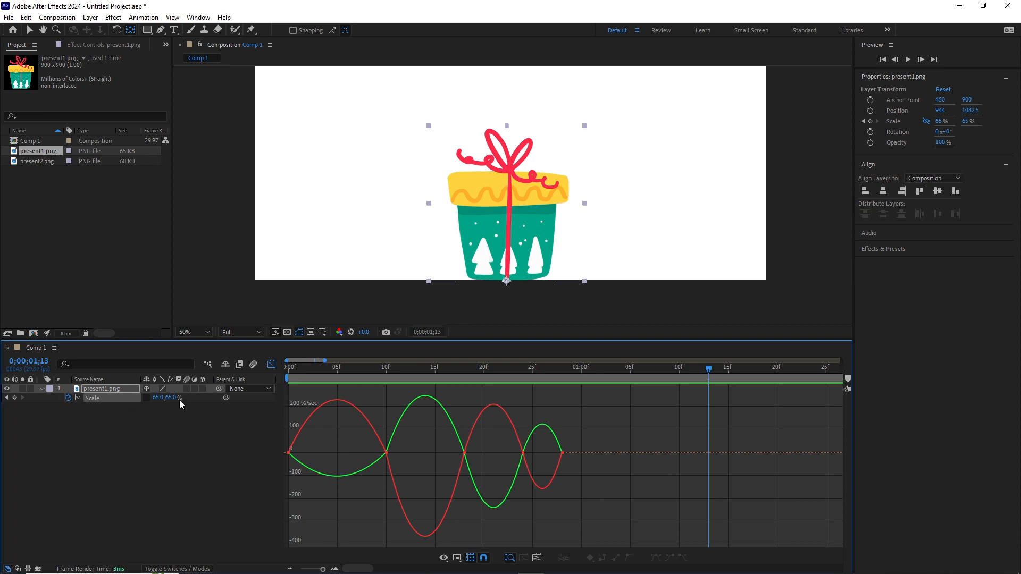
- Compare the value graph and speed graph of the present's scale, finishing on the speed graph
right_click(438, 438)
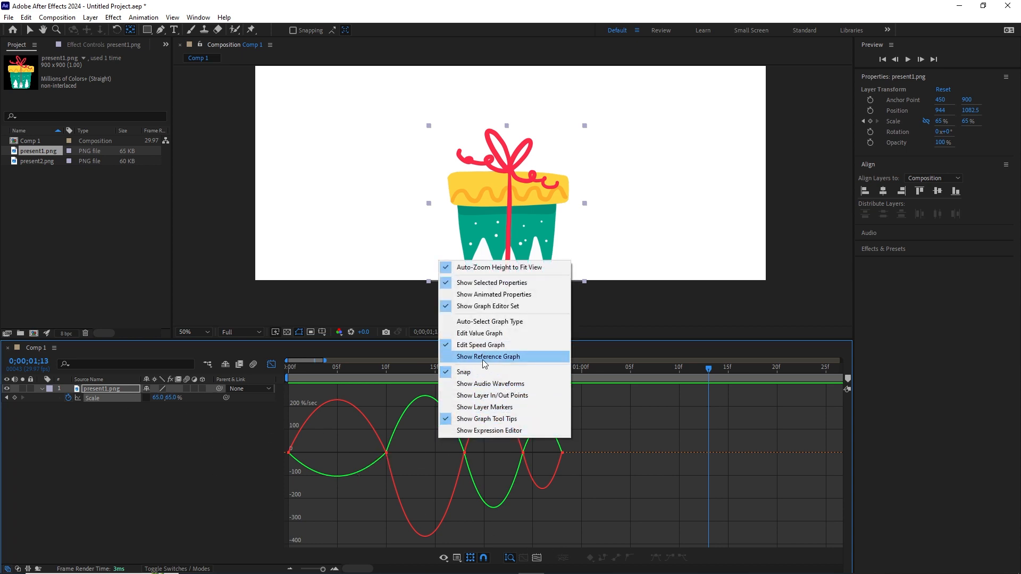
click(479, 334)
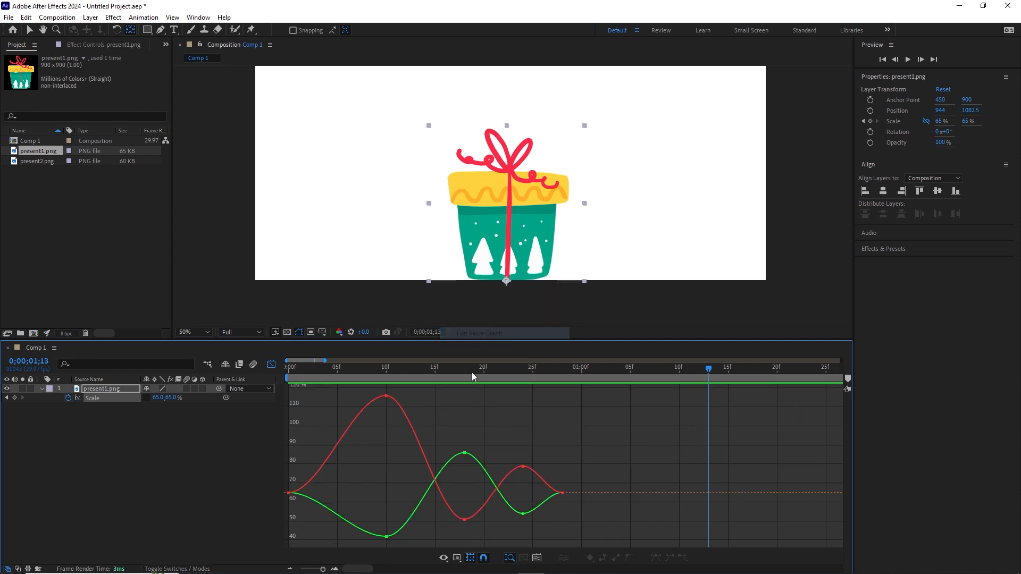
right_click(373, 462)
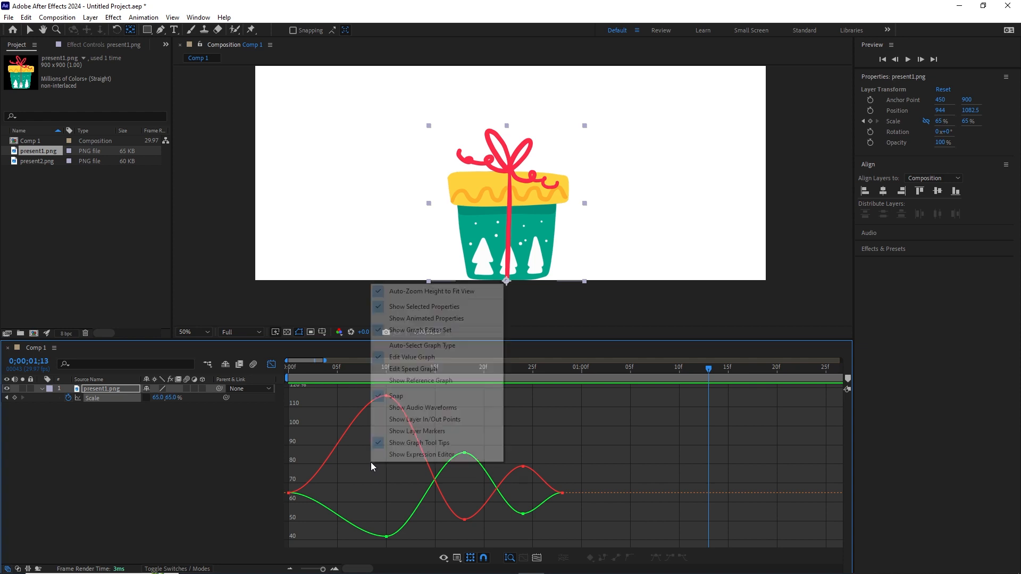
click(410, 370)
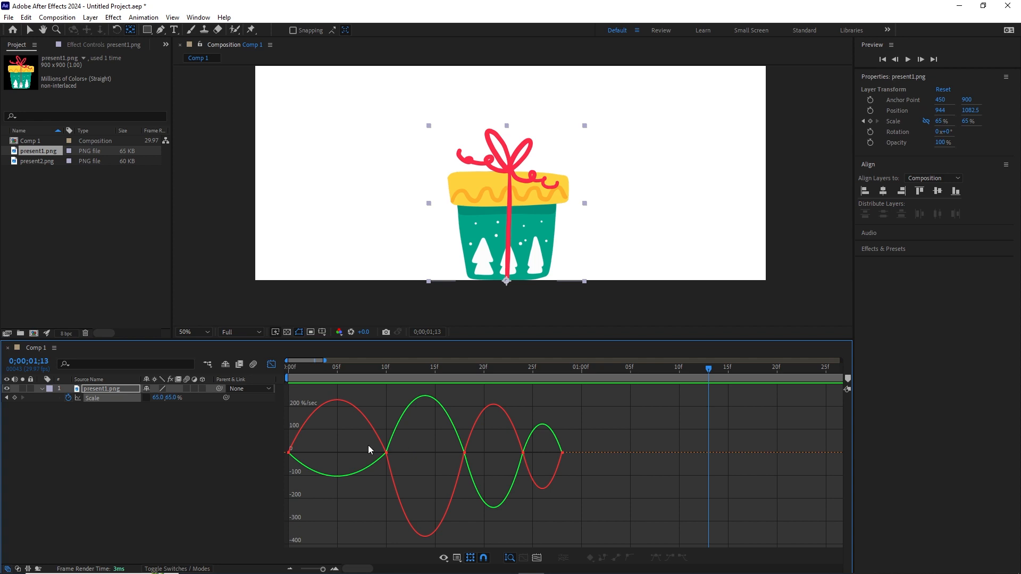
right_click(353, 432)
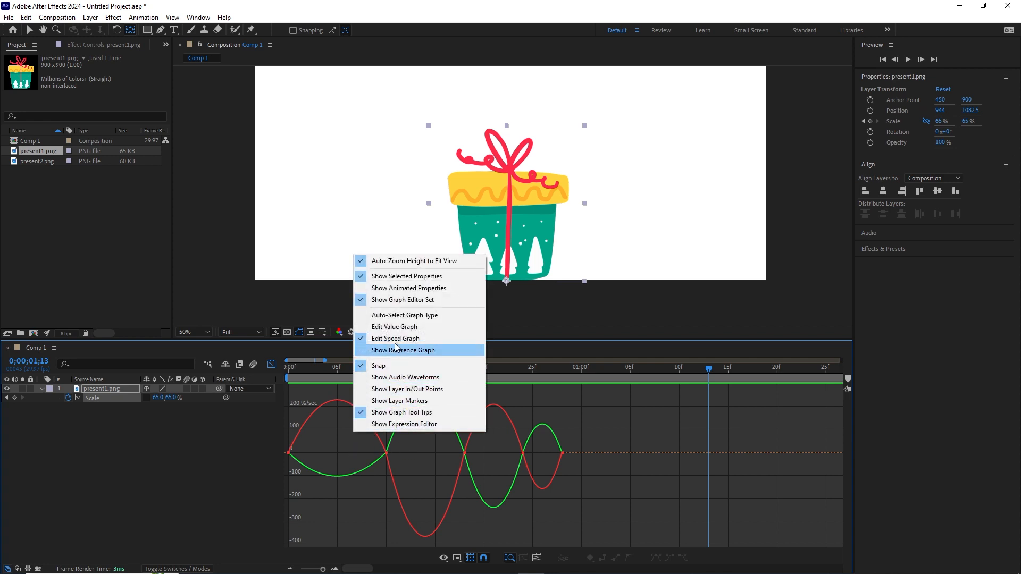
click(402, 331)
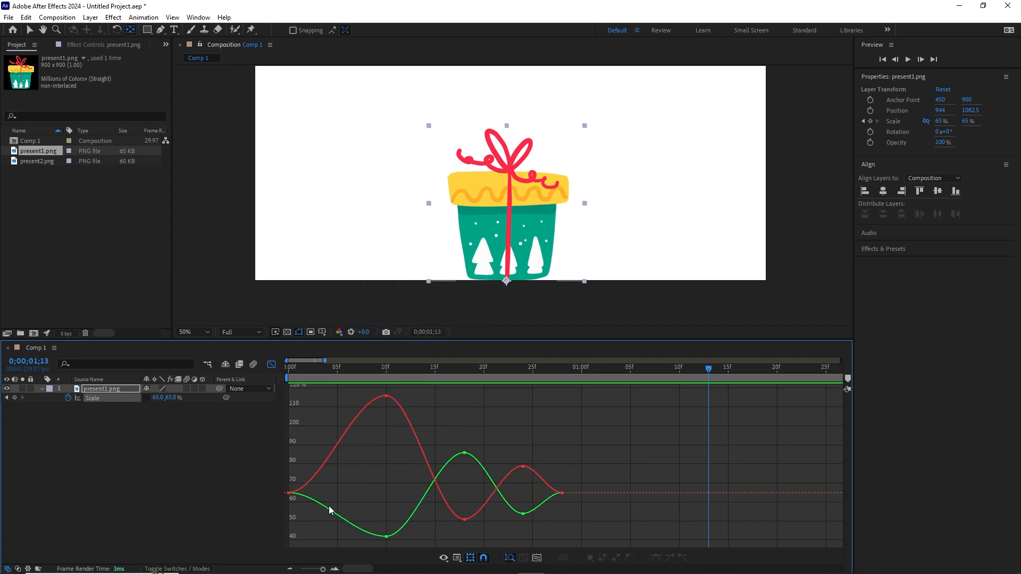
drag(321, 453, 282, 517)
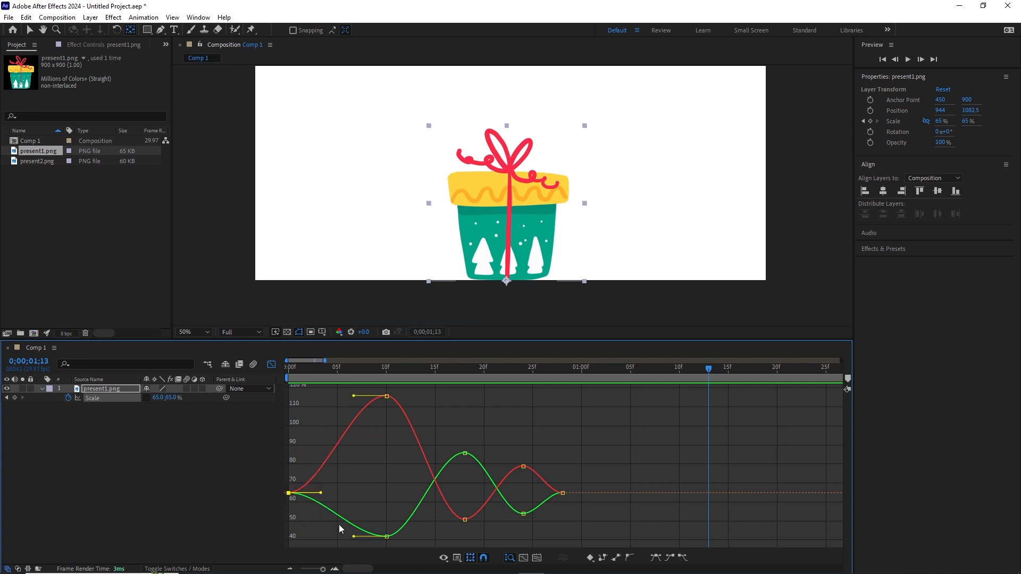
right_click(385, 467)
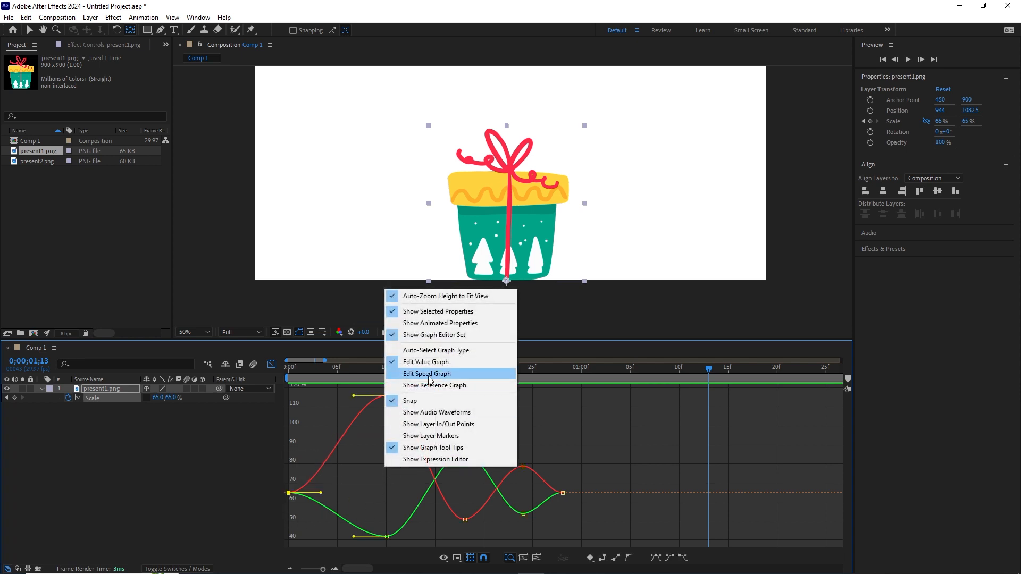
click(447, 374)
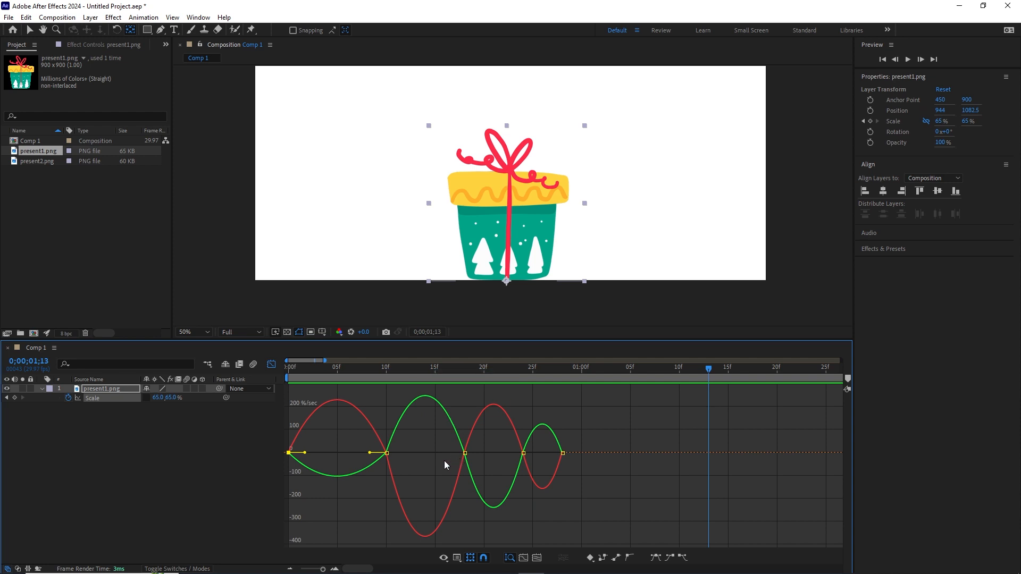
- Select all five scale keyframes in the speed graph and lengthen their ease handles for both scale dimensions
click(316, 436)
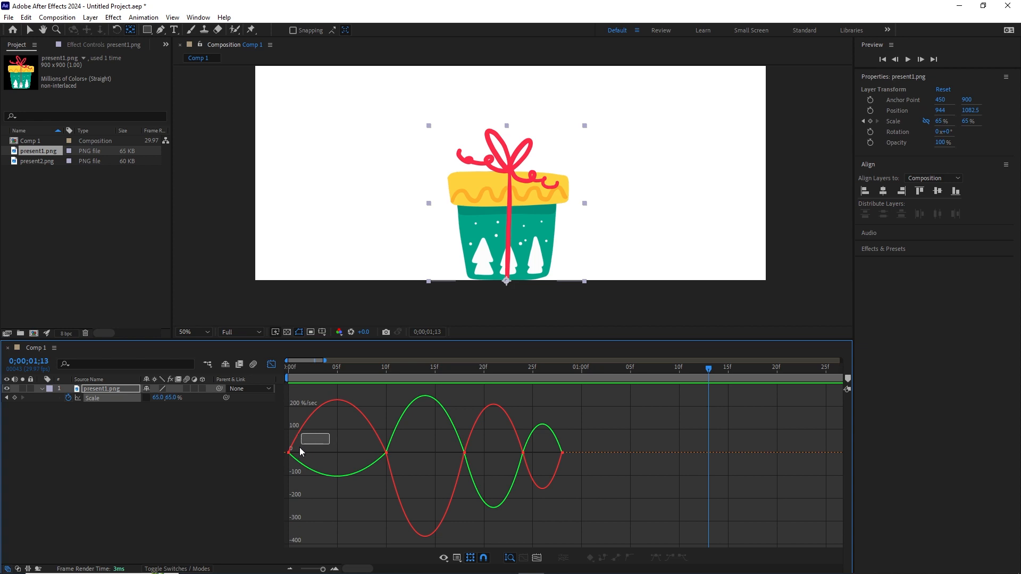
drag(587, 430, 281, 475)
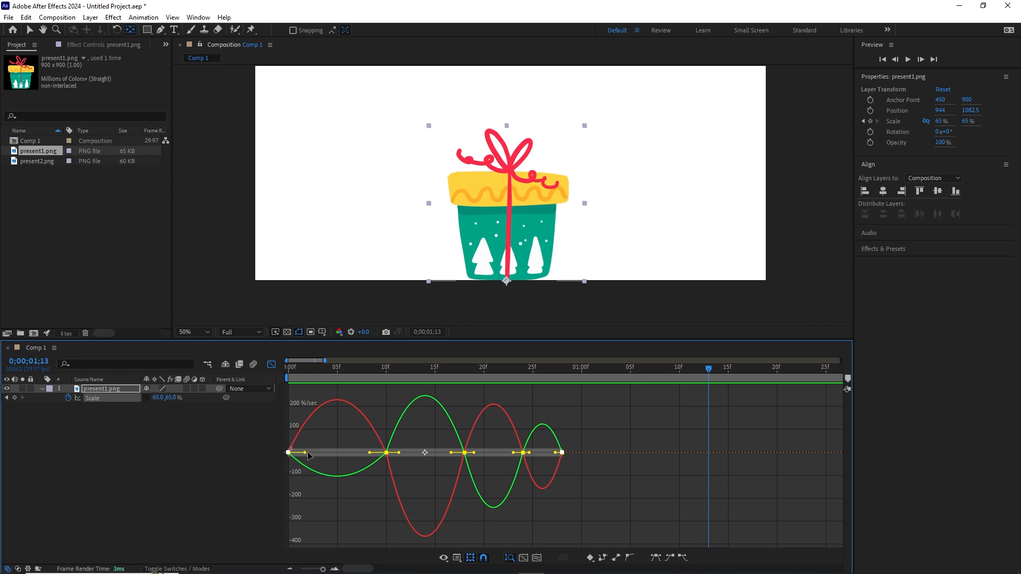
drag(306, 453, 360, 453)
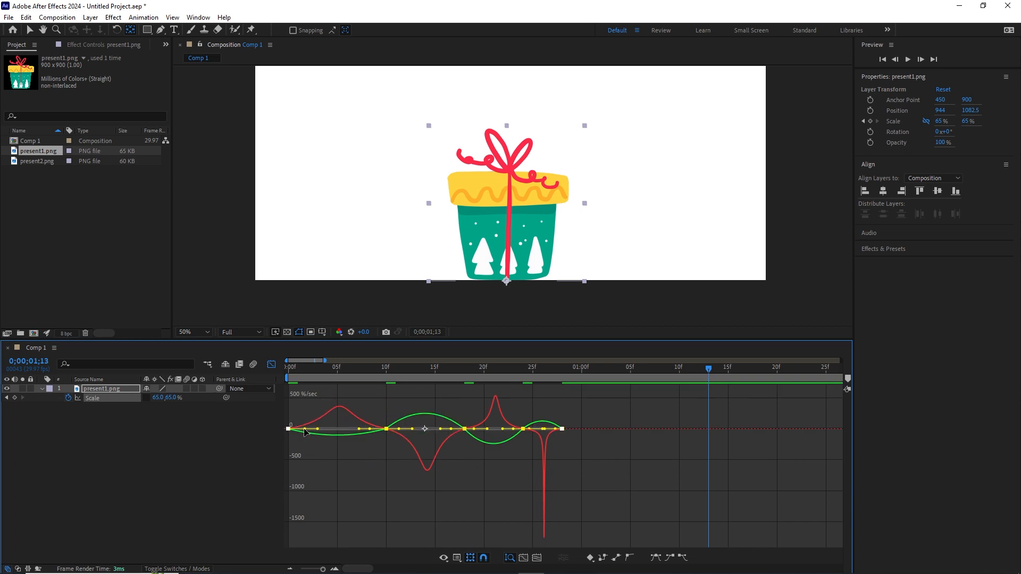
drag(305, 432, 360, 435)
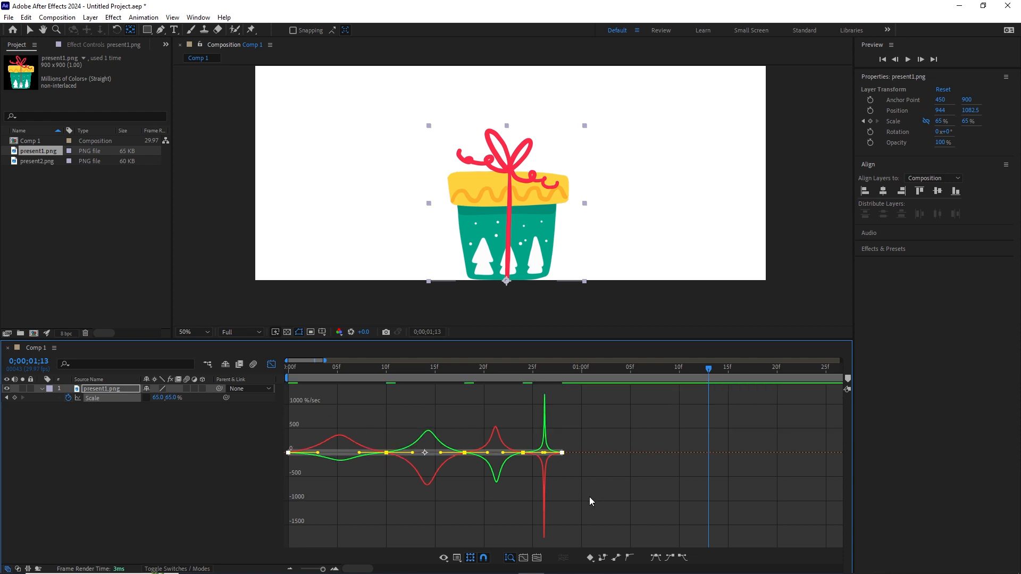
- Leave the Graph Editor and play the sharper-eased present animation from the first frame
click(271, 365)
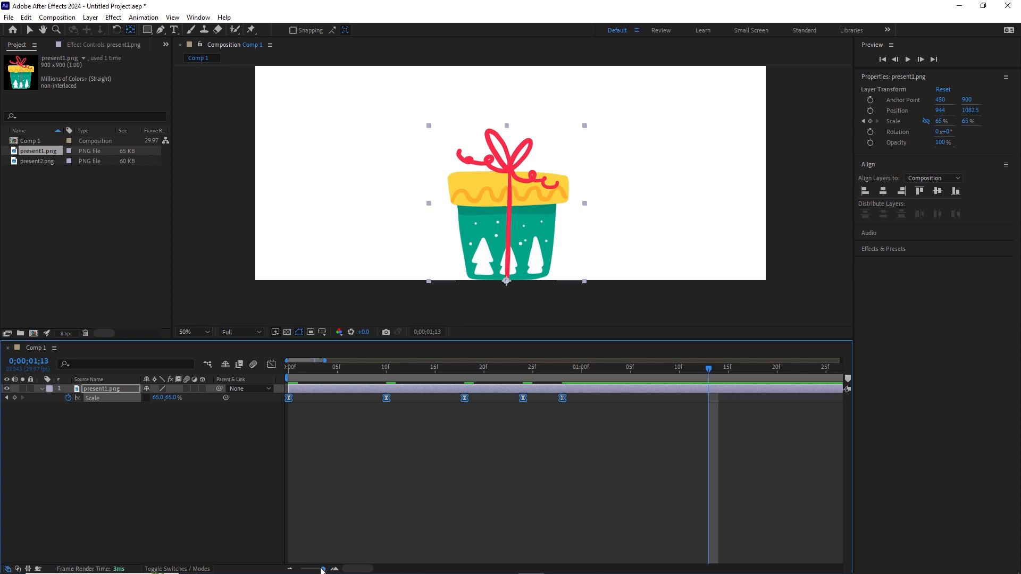
drag(323, 569, 317, 570)
drag(374, 374, 277, 378)
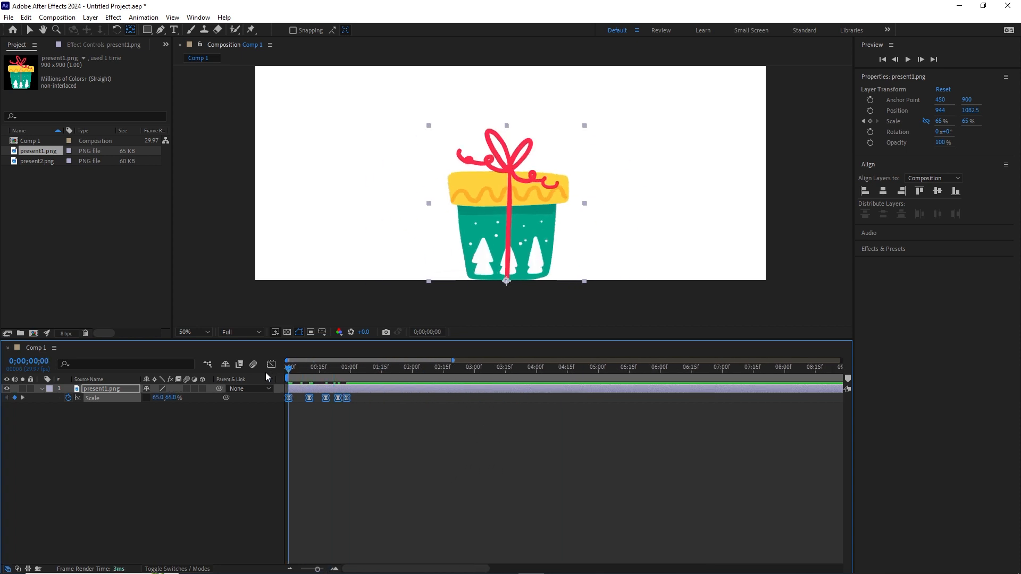
key(space)
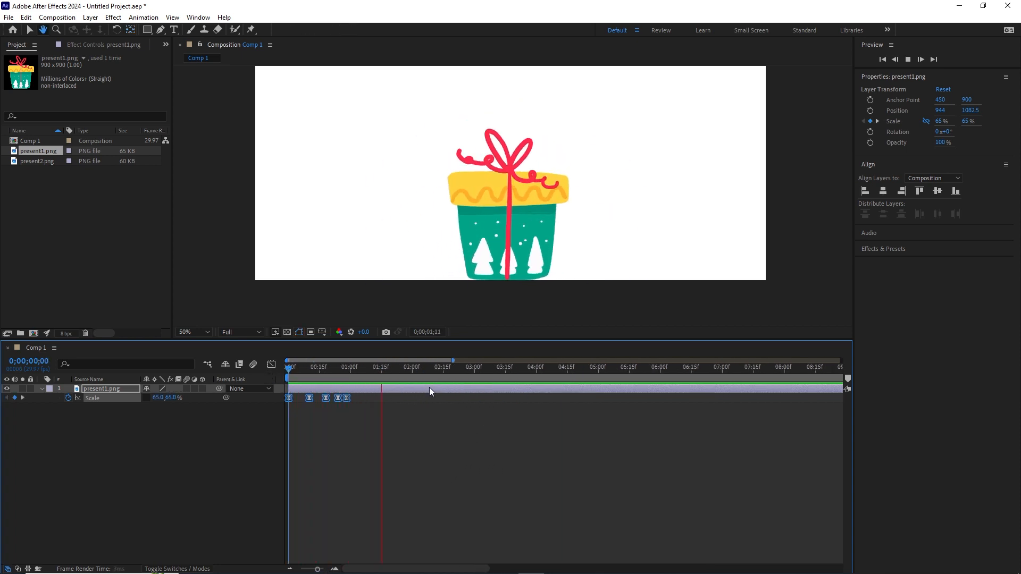
click(429, 388)
- Reopen the scale speed graph and soften the last speed peaks by shortening the ease handles between frames 24 and 28
click(272, 364)
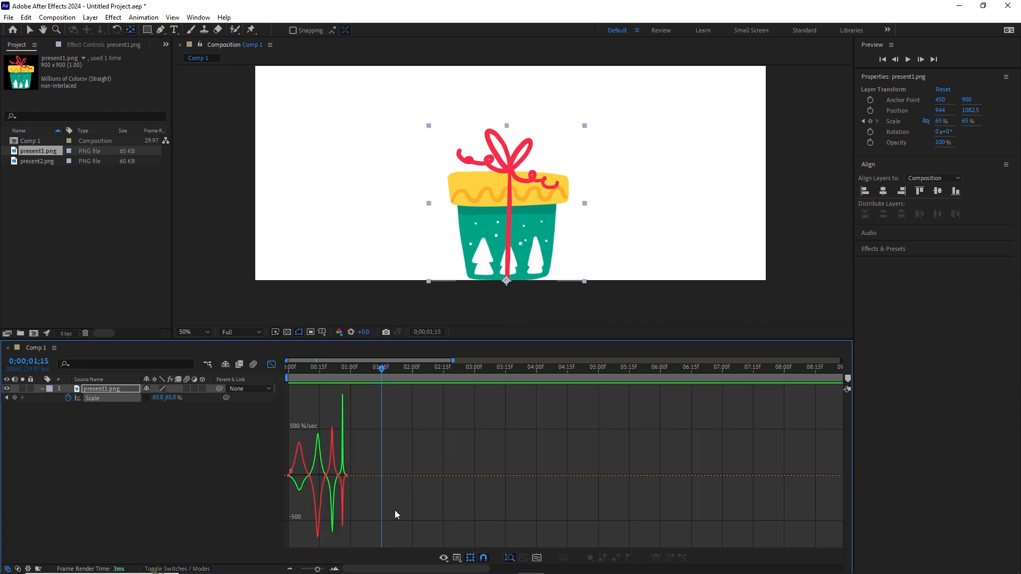
click(336, 570)
click(336, 570)
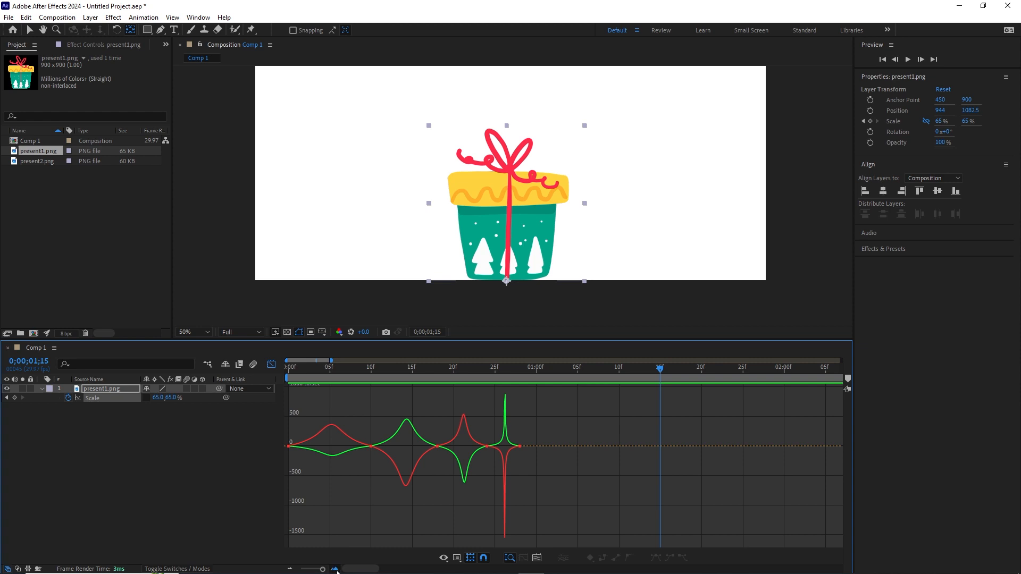
click(335, 569)
drag(359, 570, 337, 570)
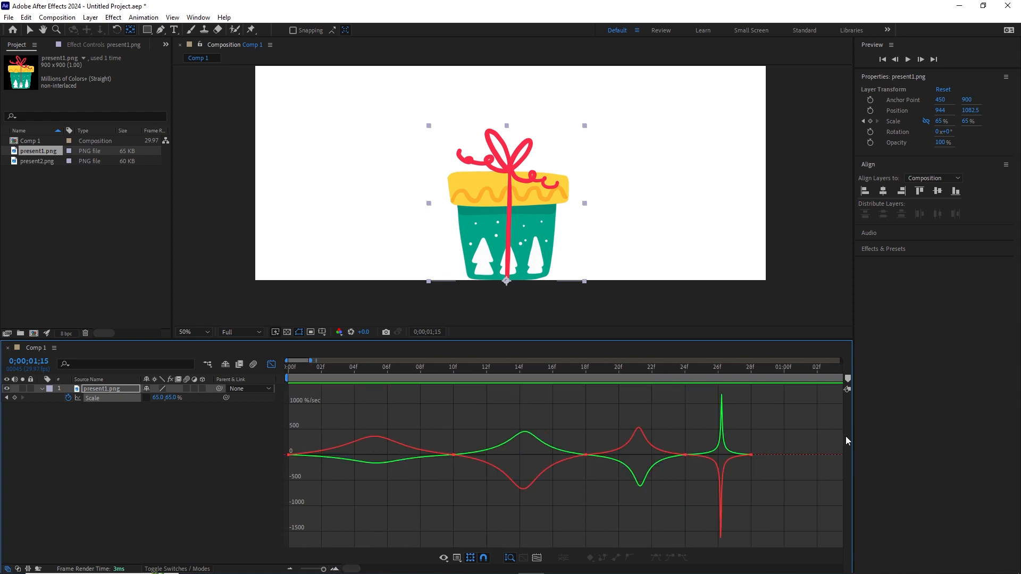
drag(672, 470, 672, 470)
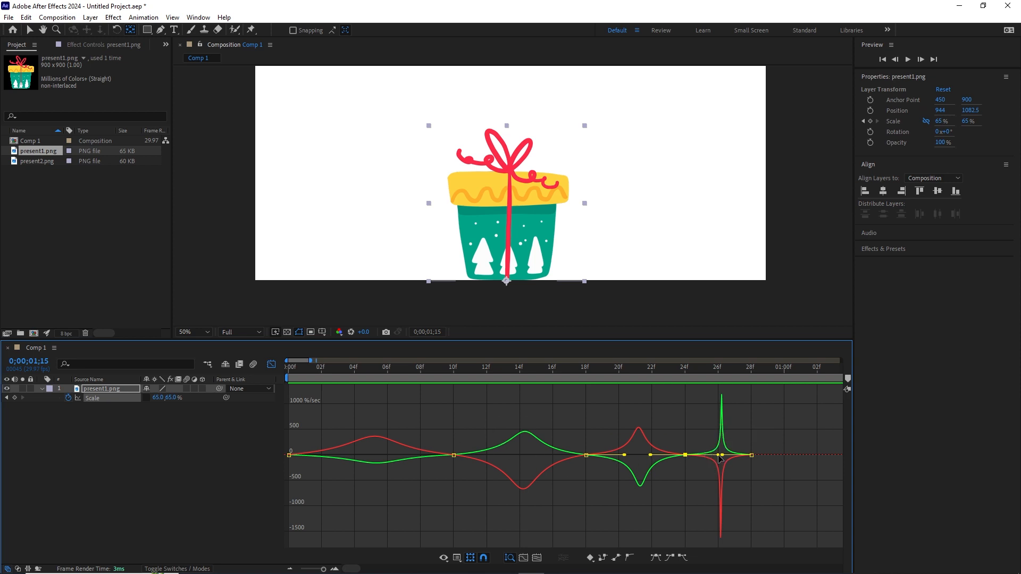
mouse_move(719, 459)
mouse_down()
mouse_move(713, 484)
mouse_move(728, 466)
mouse_up()
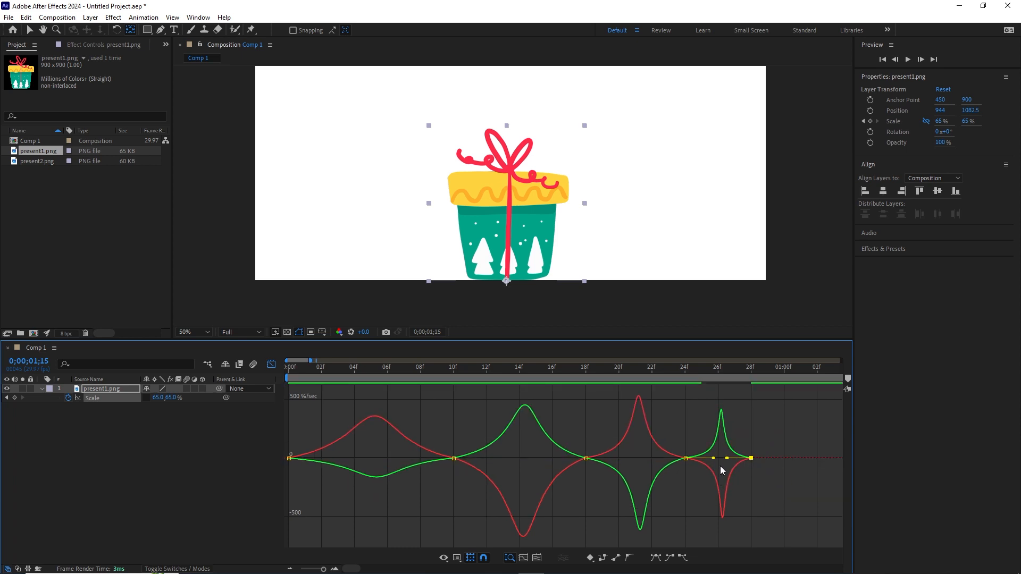
click(686, 458)
drag(713, 458, 732, 458)
- Try shortening the first scale keyframe's outgoing handle in the value graph, and undo the change
right_click(417, 423)
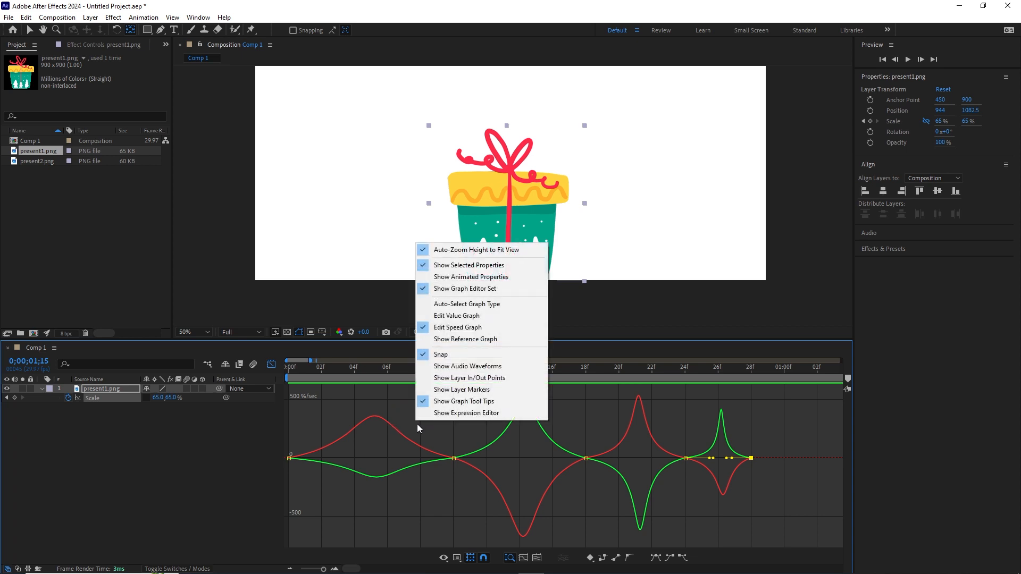
click(451, 316)
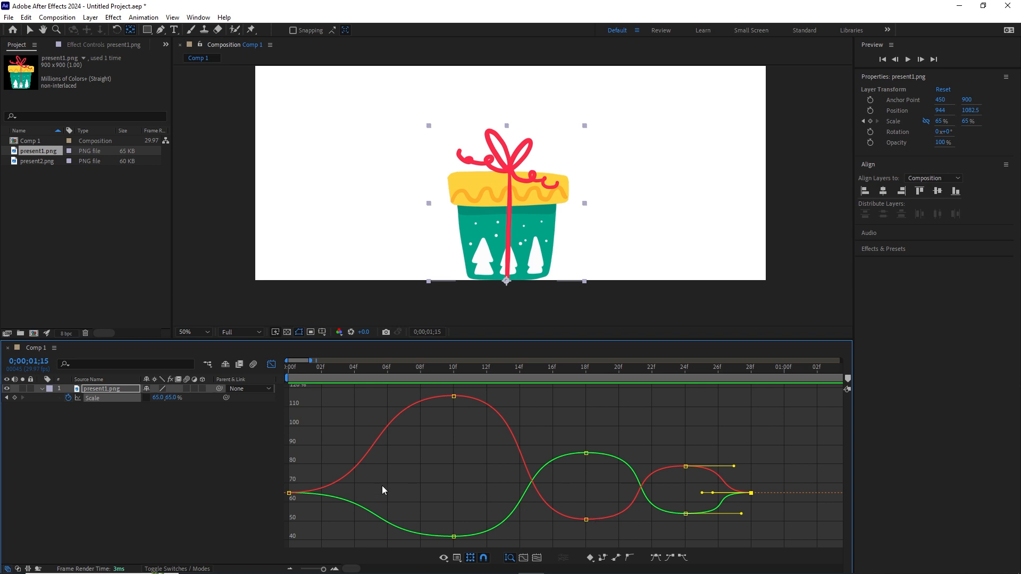
drag(308, 466, 285, 510)
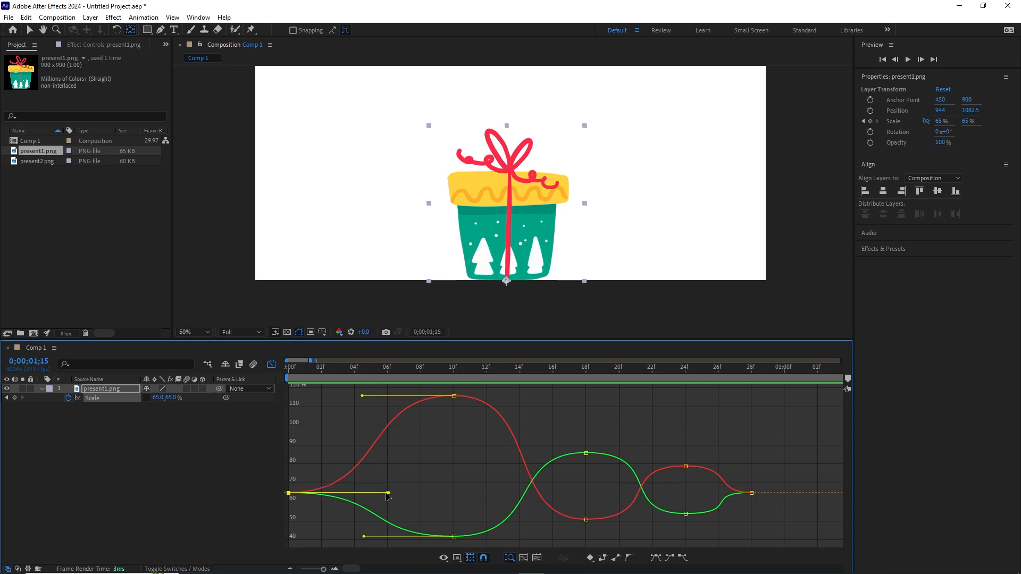
drag(387, 495, 376, 495)
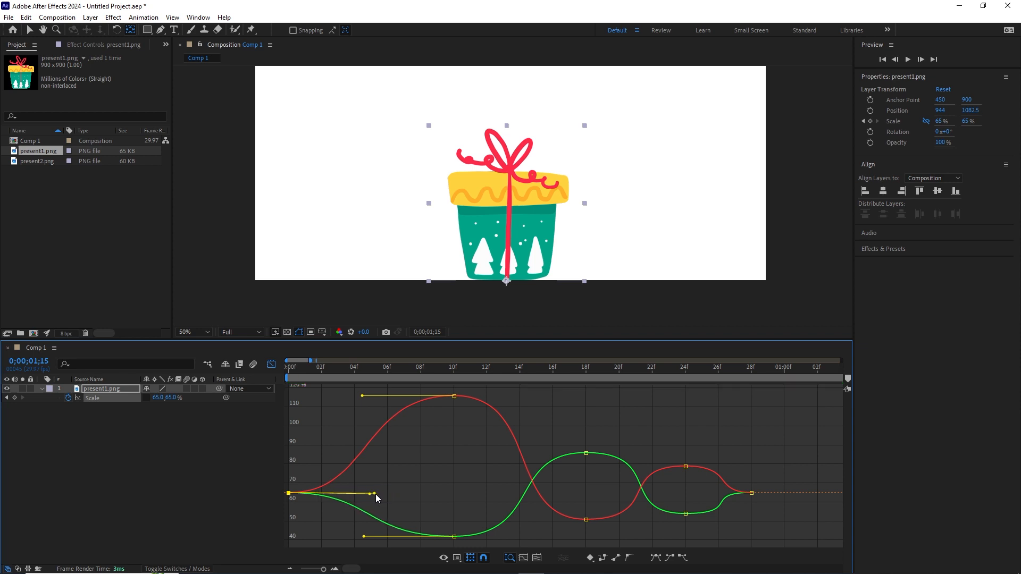
key(ctrl+z)
key(ctrl+z)
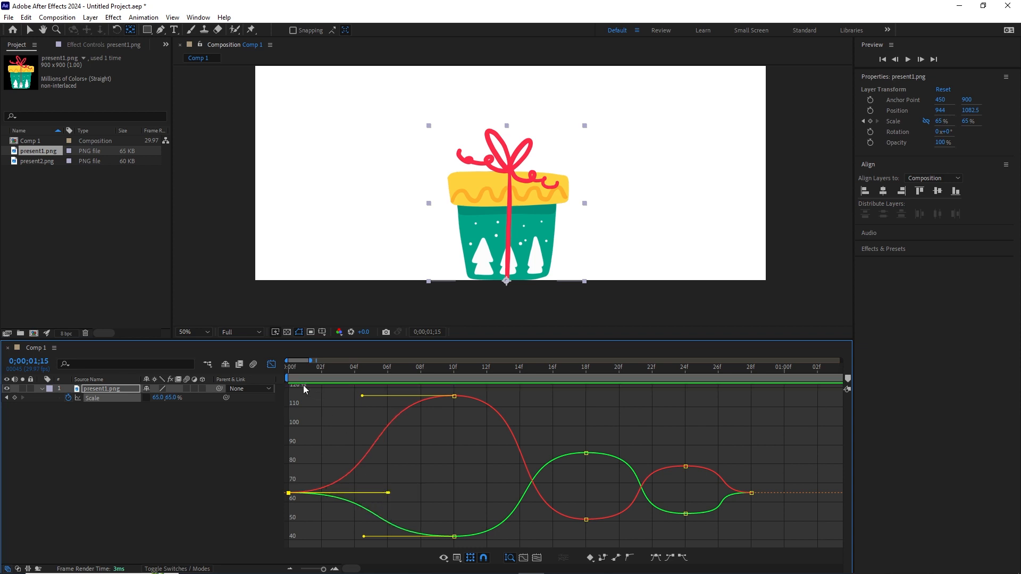
- Leave the Graph Editor and play the present's squash-and-stretch animation from the first frame
click(272, 365)
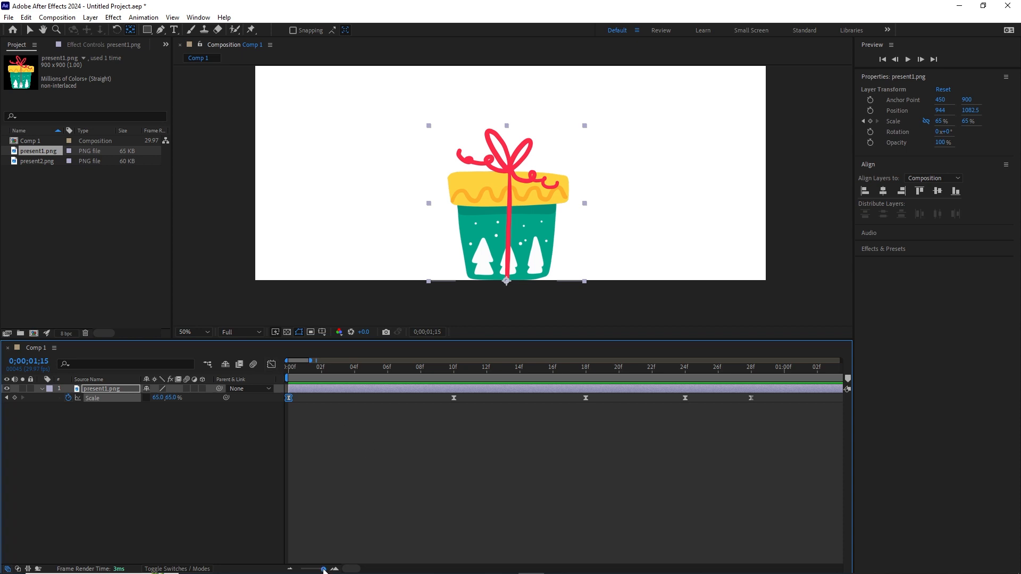
drag(323, 569, 313, 569)
click(369, 428)
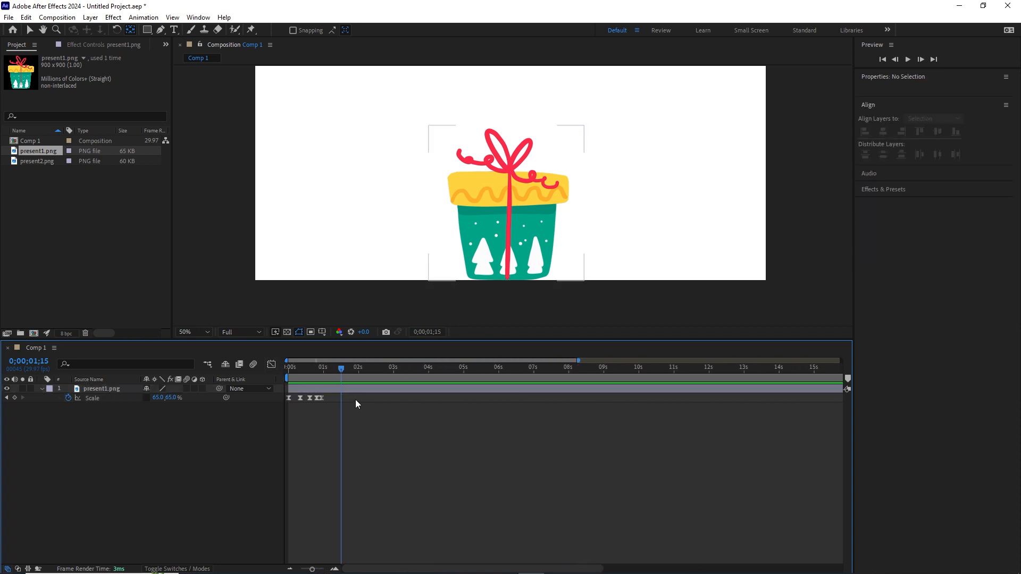
click(335, 569)
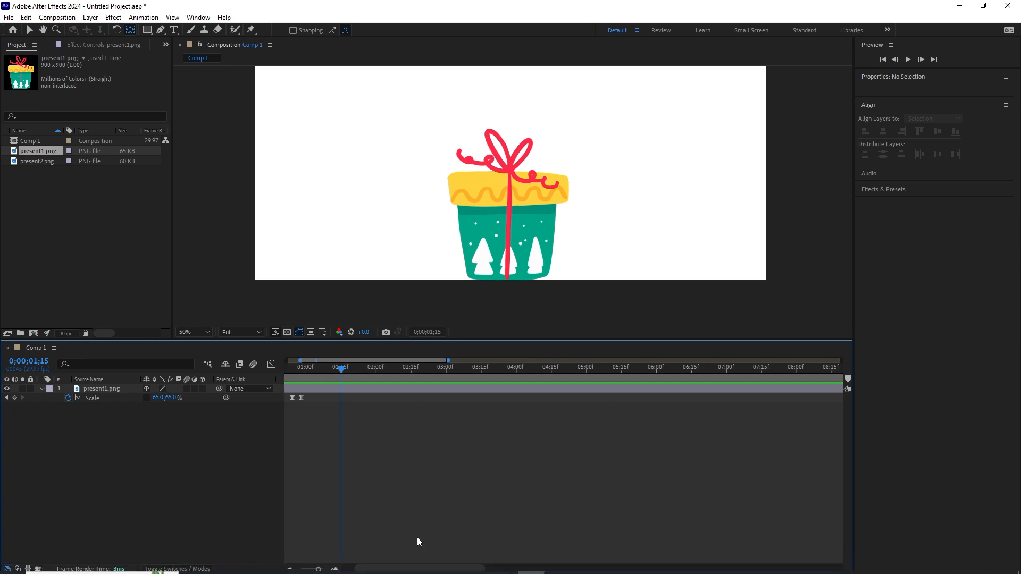
drag(412, 568, 385, 568)
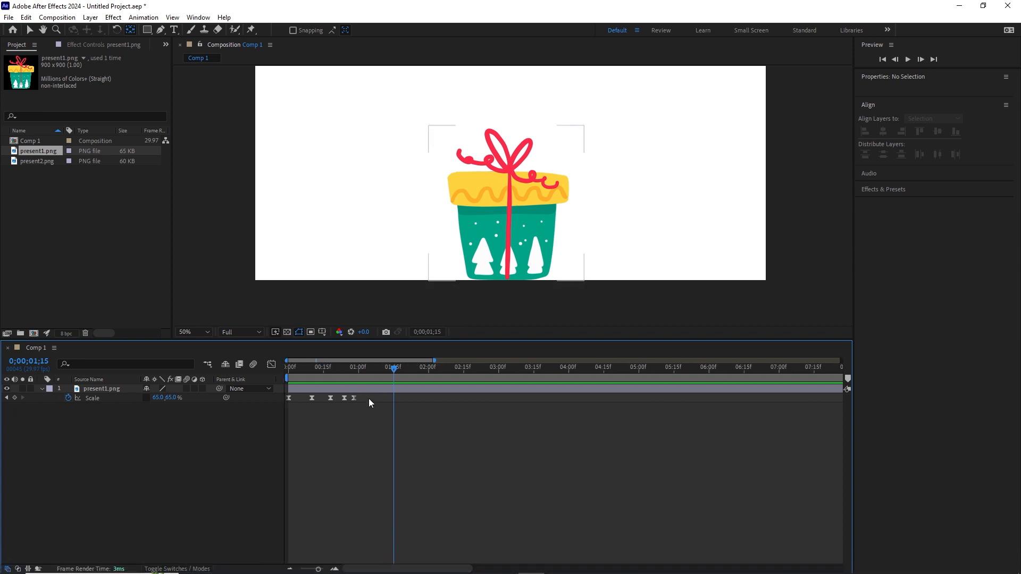
drag(368, 395, 283, 403)
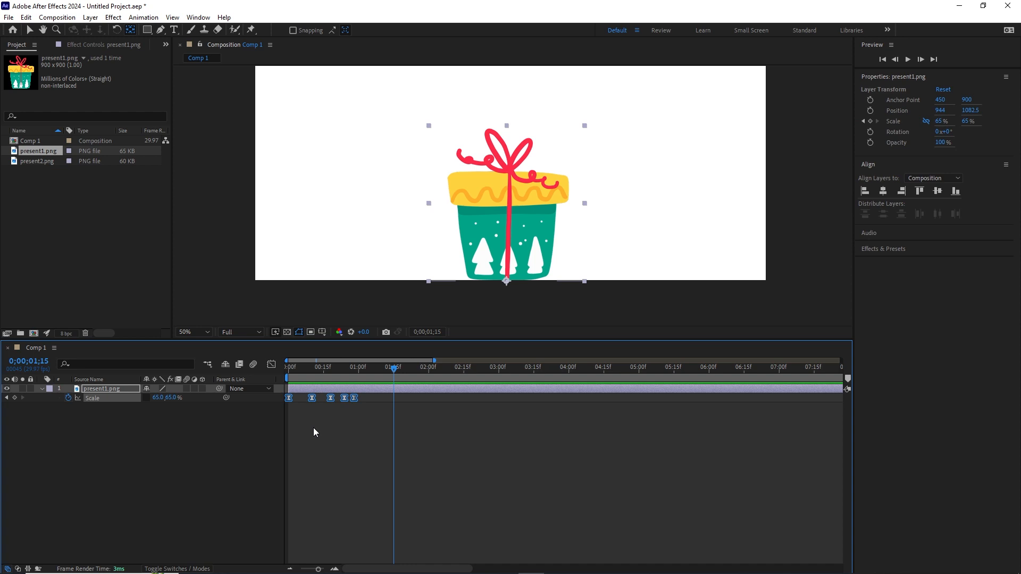
drag(393, 369, 280, 370)
key(space)
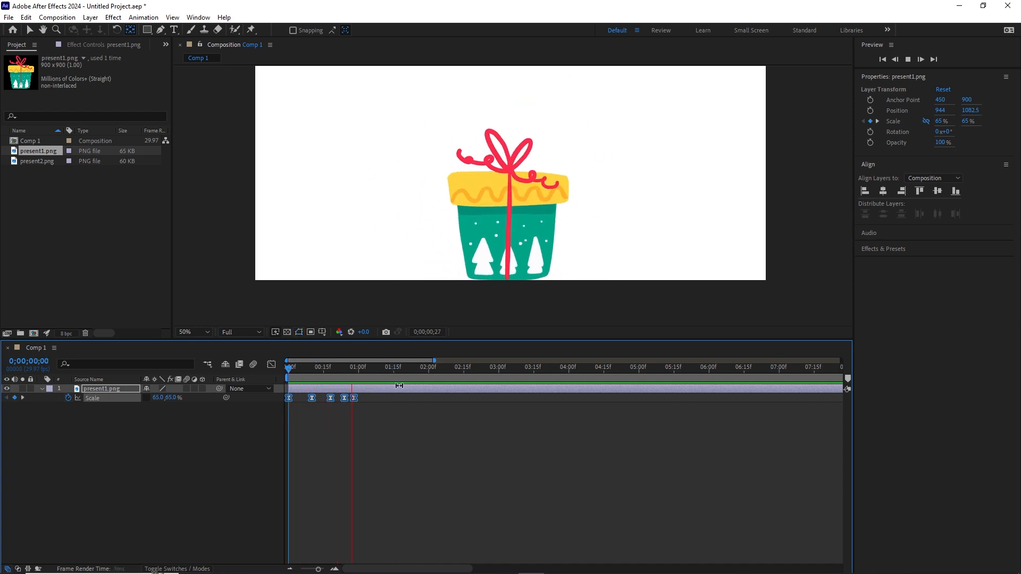
key(space)
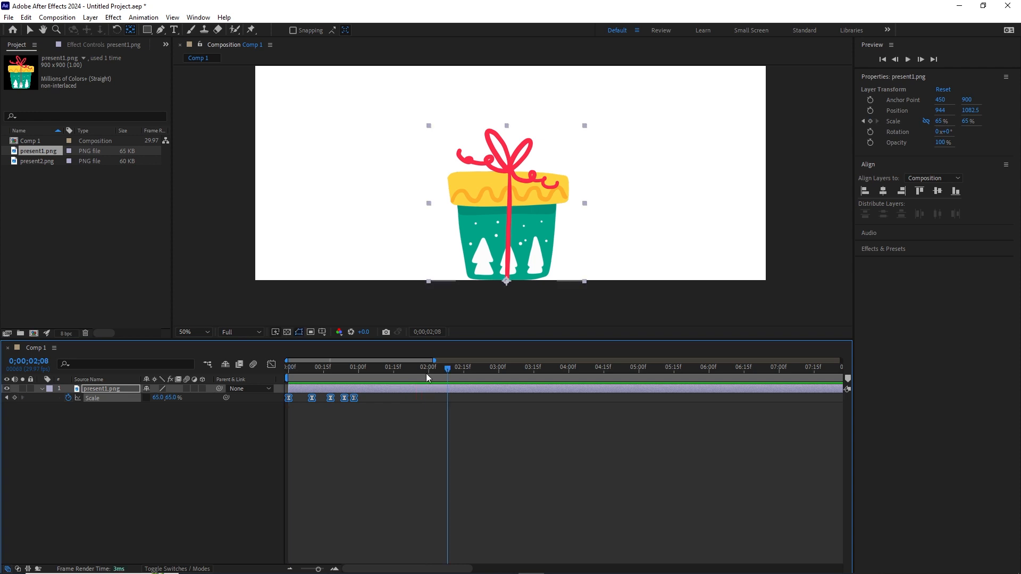
- Copy present1.png's five scale keyframes and paste them at 0;00;01;16 and again at 0;00;03;02
drag(441, 374, 396, 372)
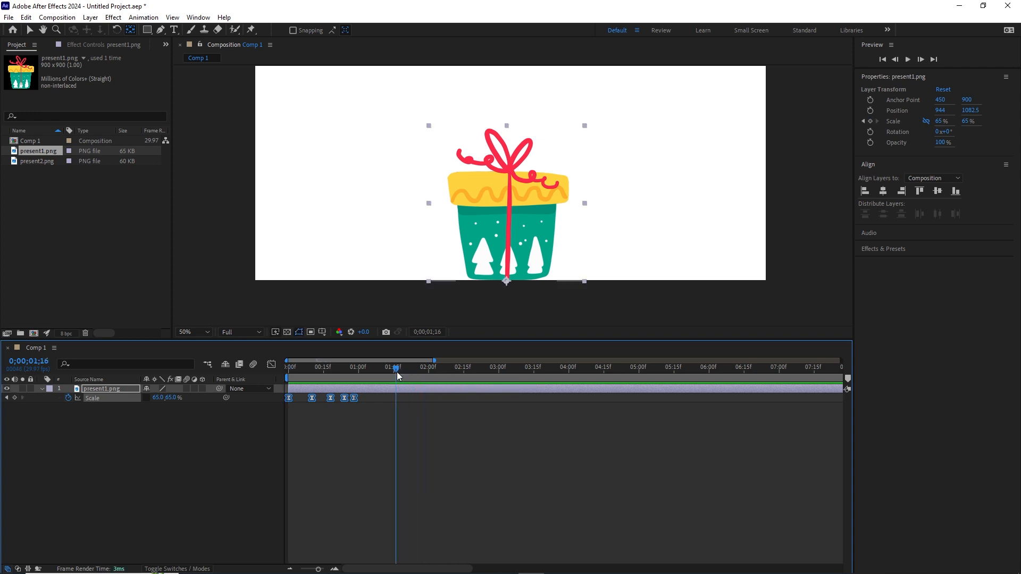
click(371, 399)
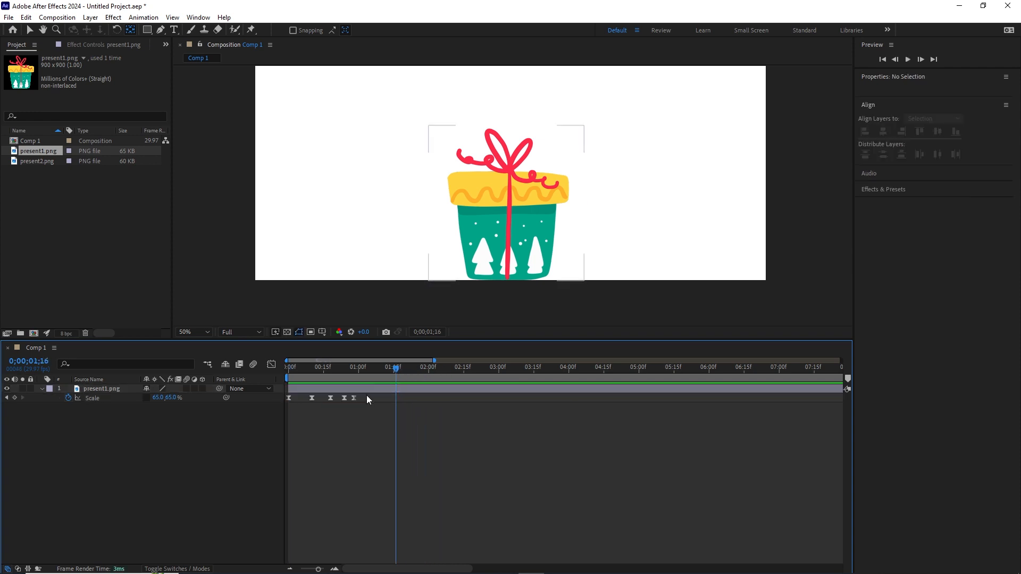
drag(367, 400, 285, 402)
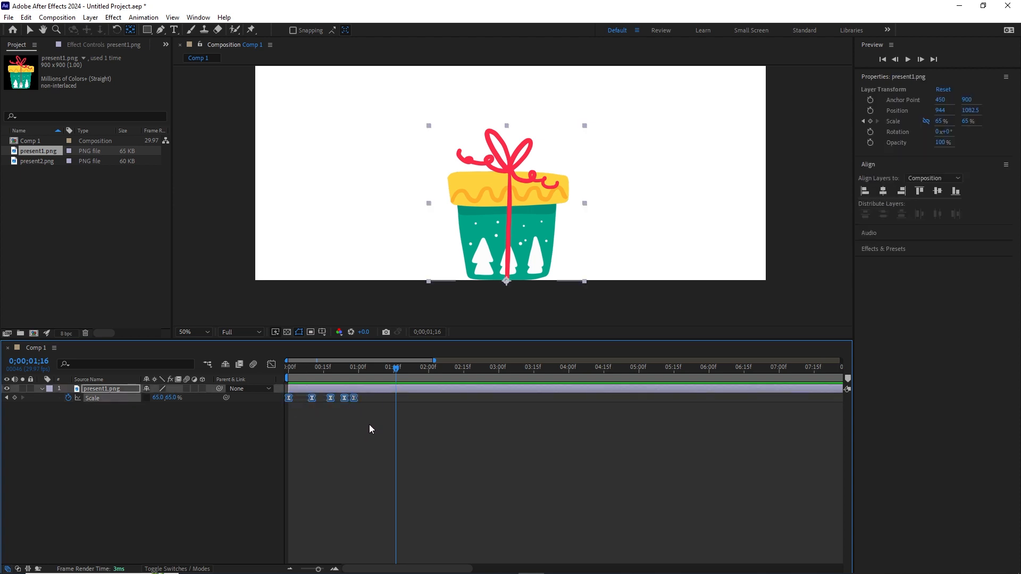
key(ctrl+c)
key(ctrl+v)
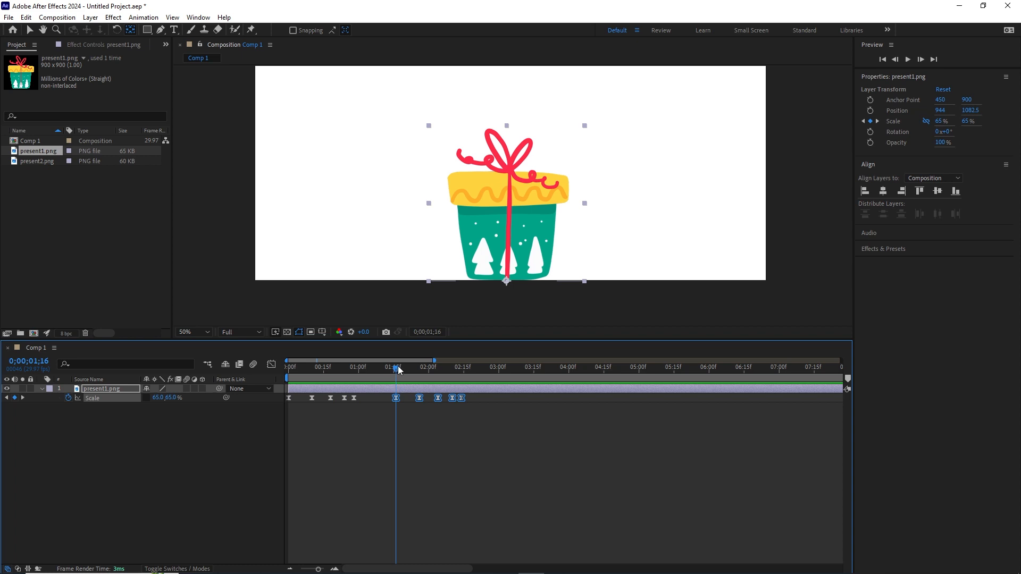
click(455, 369)
drag(456, 371, 504, 370)
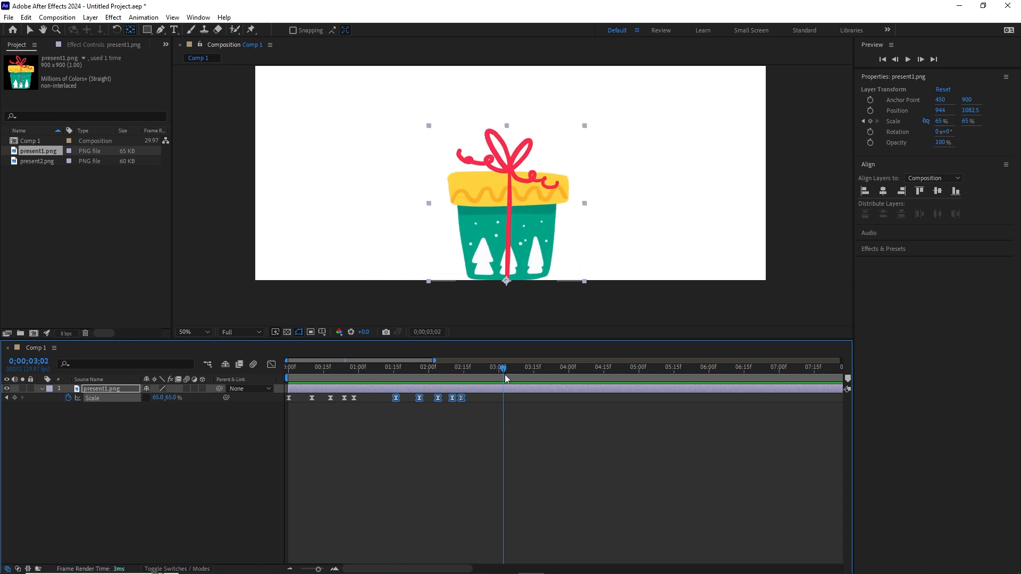
key(ctrl+v)
- Play the three repeated bounces from the first frame of the composition
key(Home)
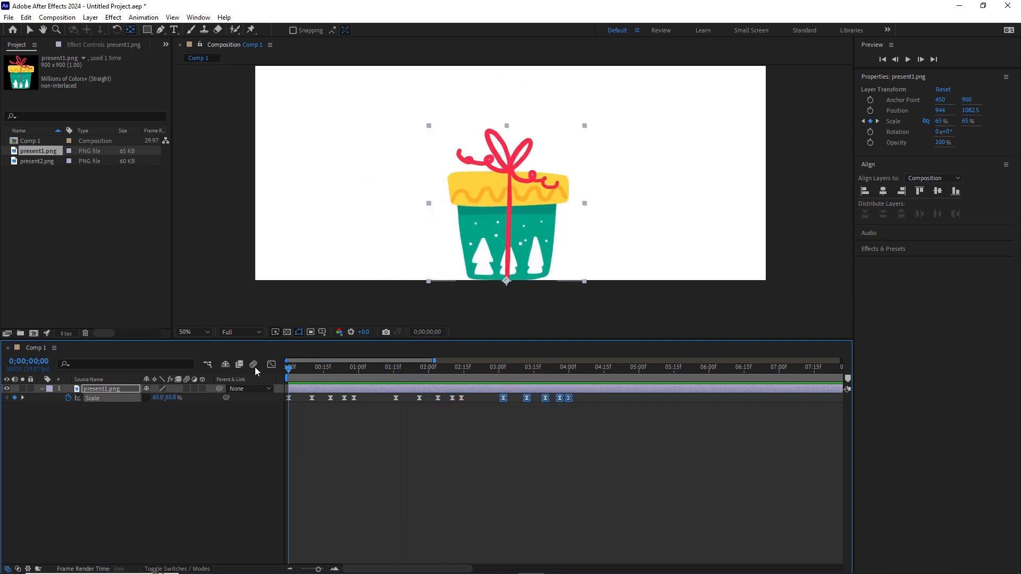
key(space)
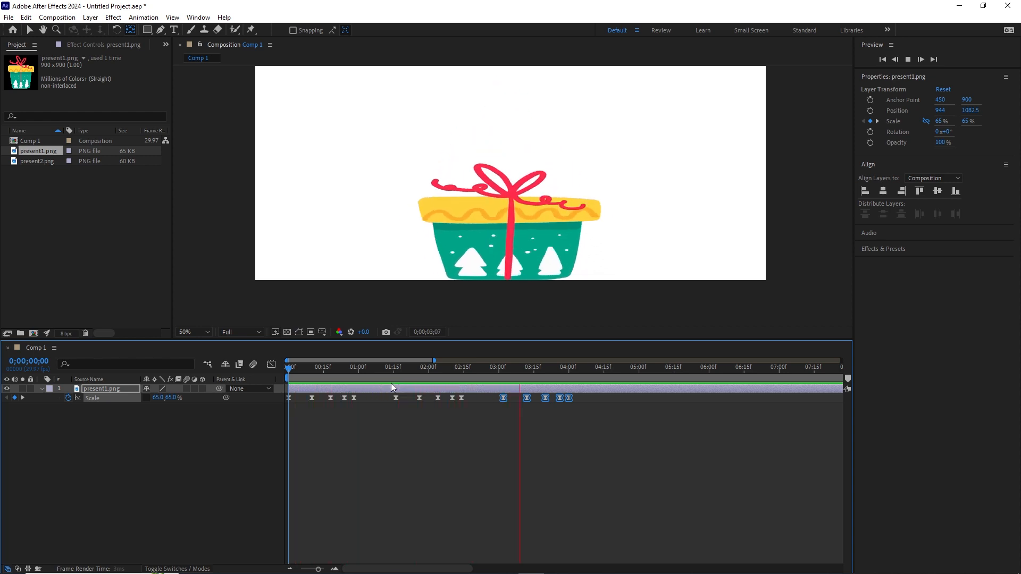
key(space)
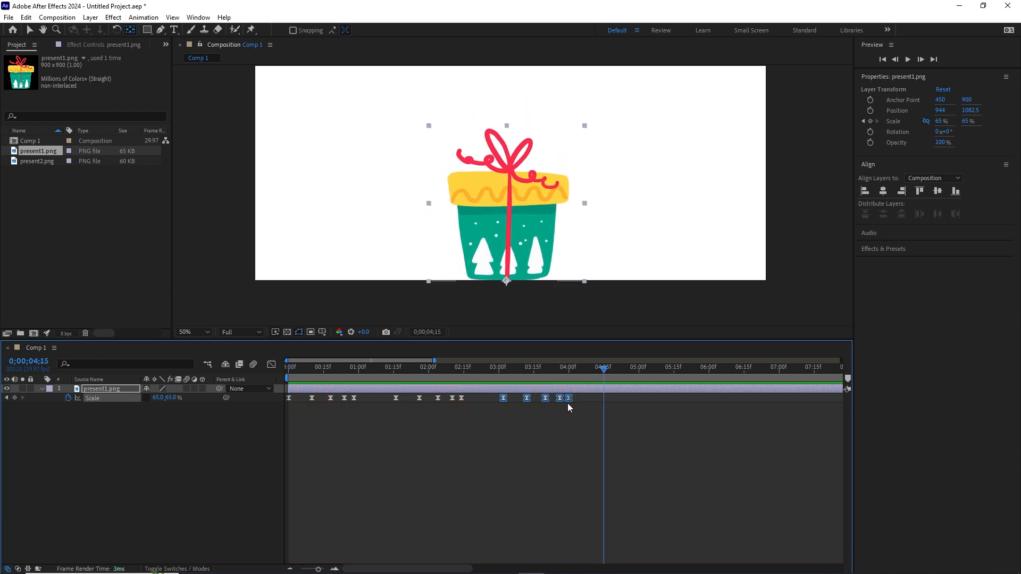
- Add a scale keyframe holding the present's normal size at 0;00;04;14
click(545, 461)
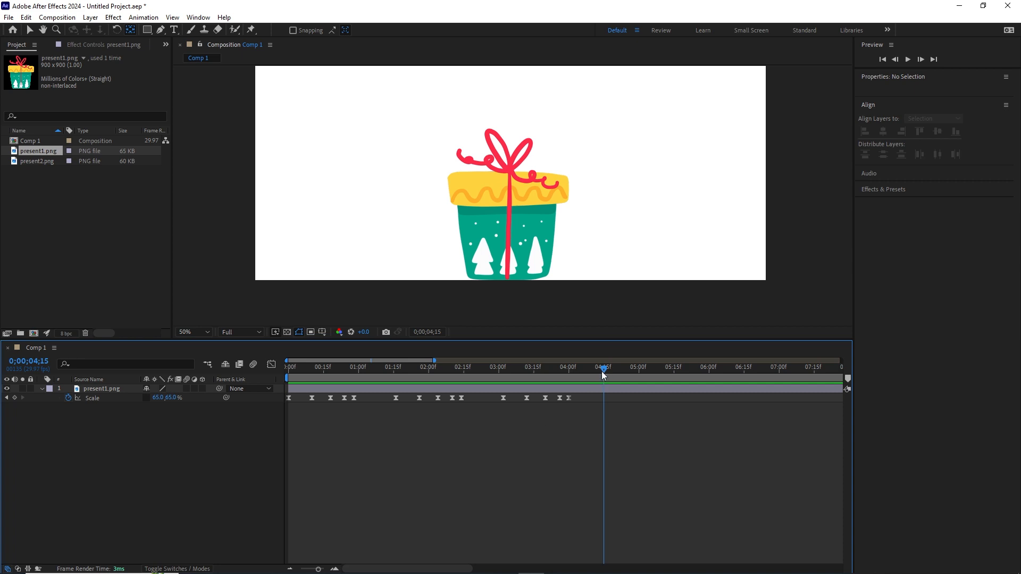
mouse_move(604, 371)
mouse_down()
mouse_move(593, 372)
mouse_move(601, 373)
mouse_up()
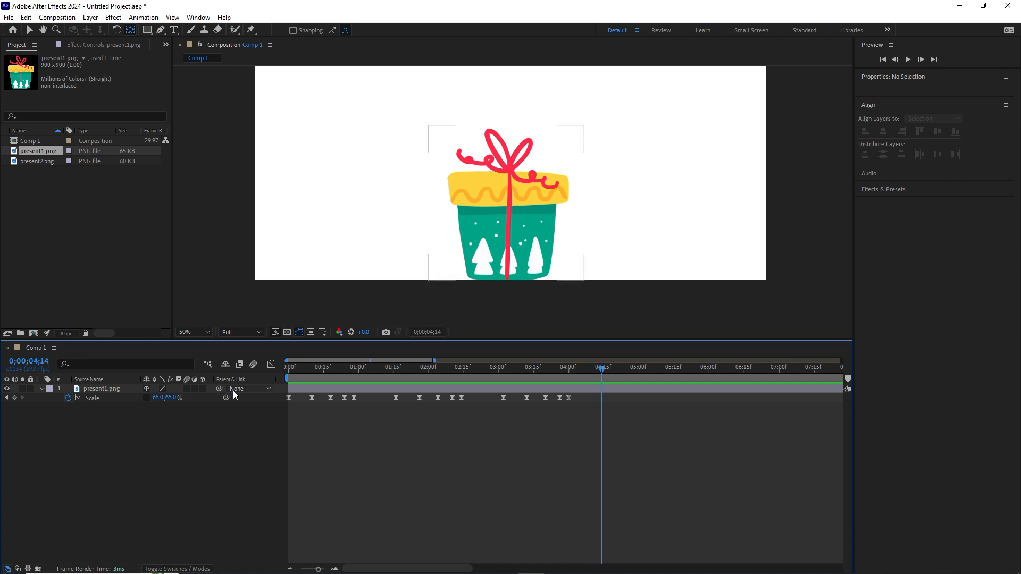
click(14, 399)
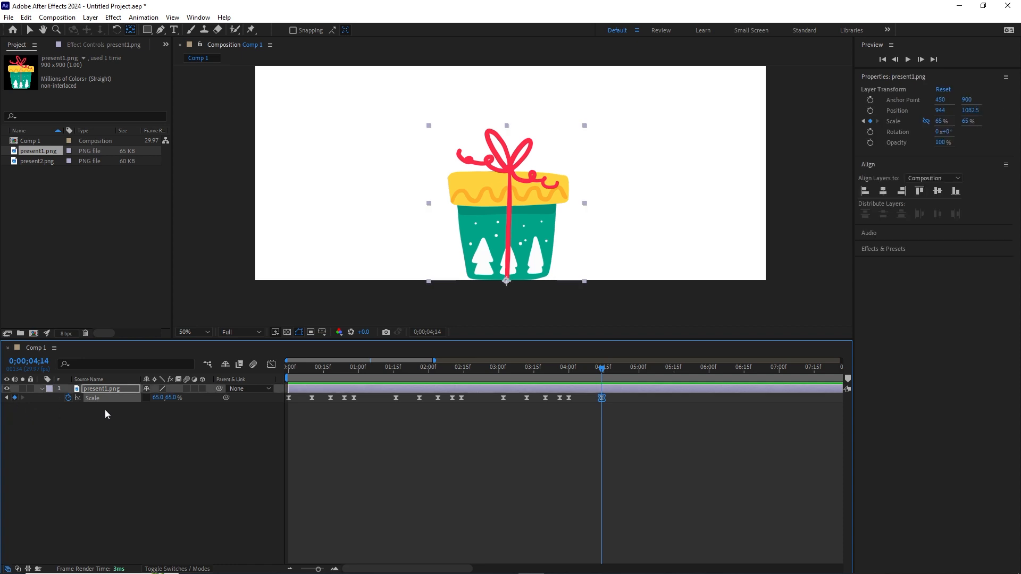
- Ten frames on, at 0;00;04;24, squash the present with a scale keyframe of 124% width and 25% height
key(shift+Page_Down)
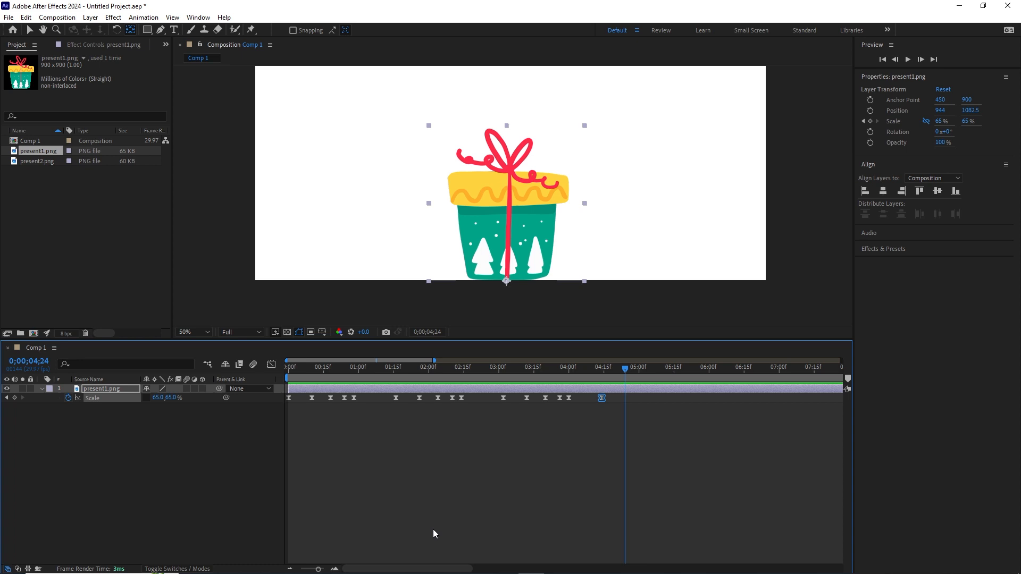
click(335, 570)
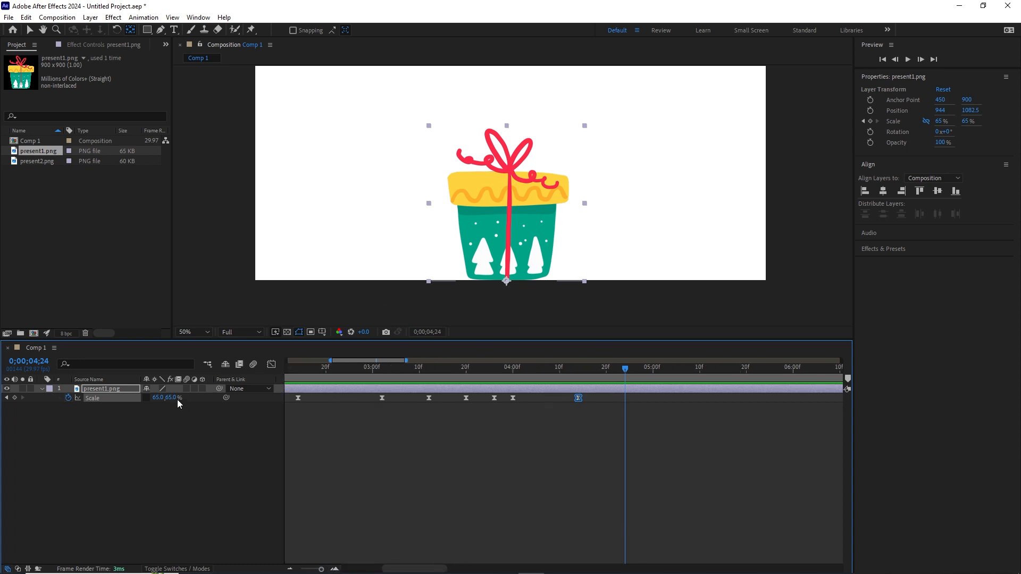
drag(173, 399, 197, 411)
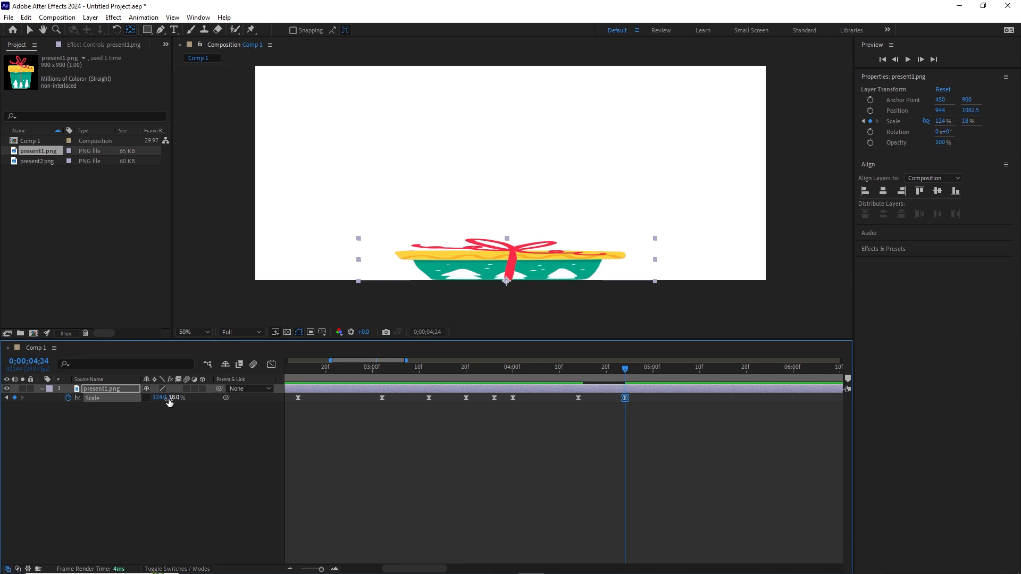
drag(171, 398, 175, 398)
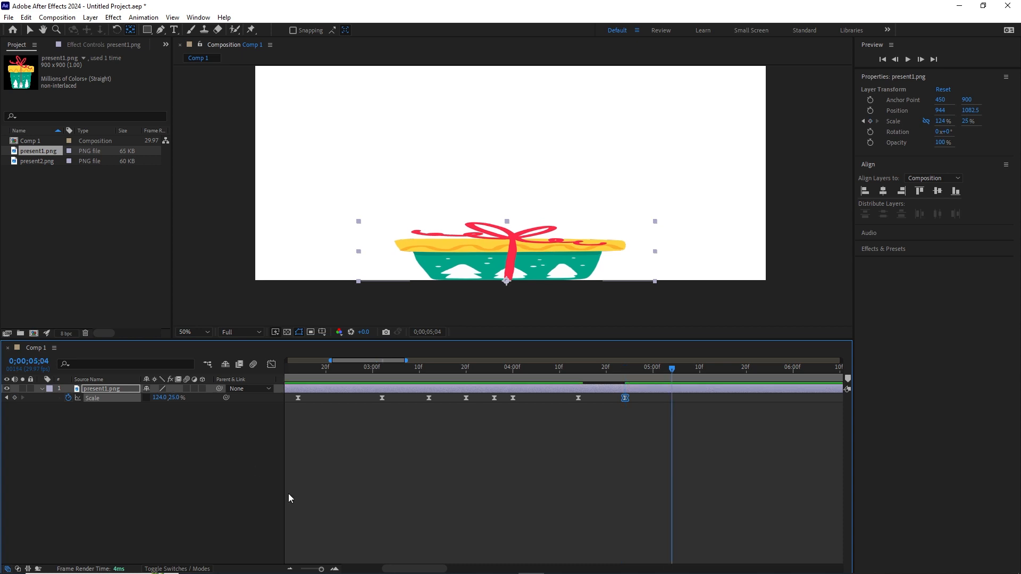
- Paste the normal-size keyframe at 0;00;05;04 and stretch it to a scale of 33% width and 124% height
click(578, 398)
key(ctrl+v)
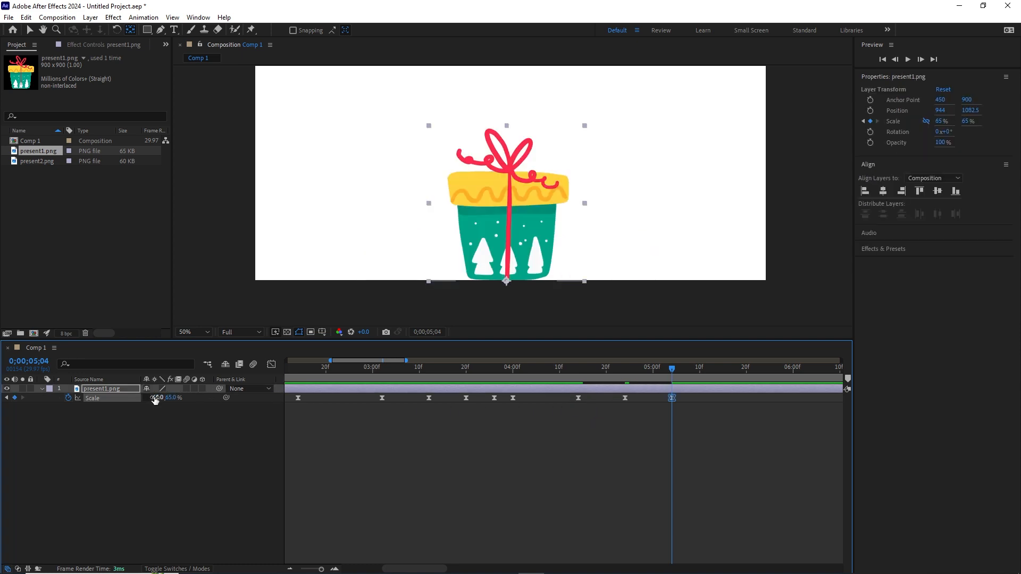
drag(155, 400, 217, 405)
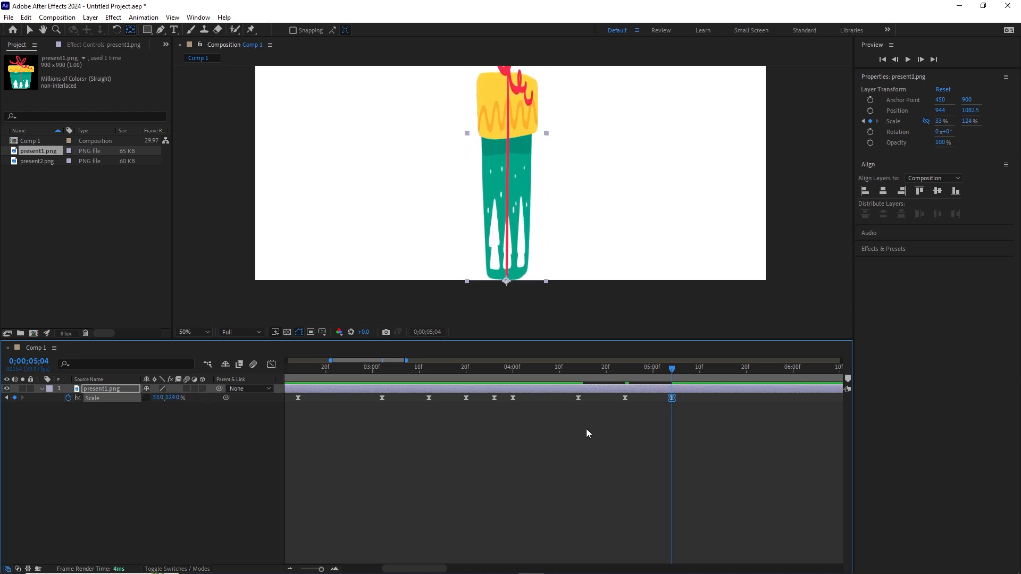
- Paste the normal-size keyframe at 0;00;05;14 and squash it to a scale of 95% width and 44% height
click(592, 396)
click(578, 398)
key(shift+Page_Down)
key(ctrl+v)
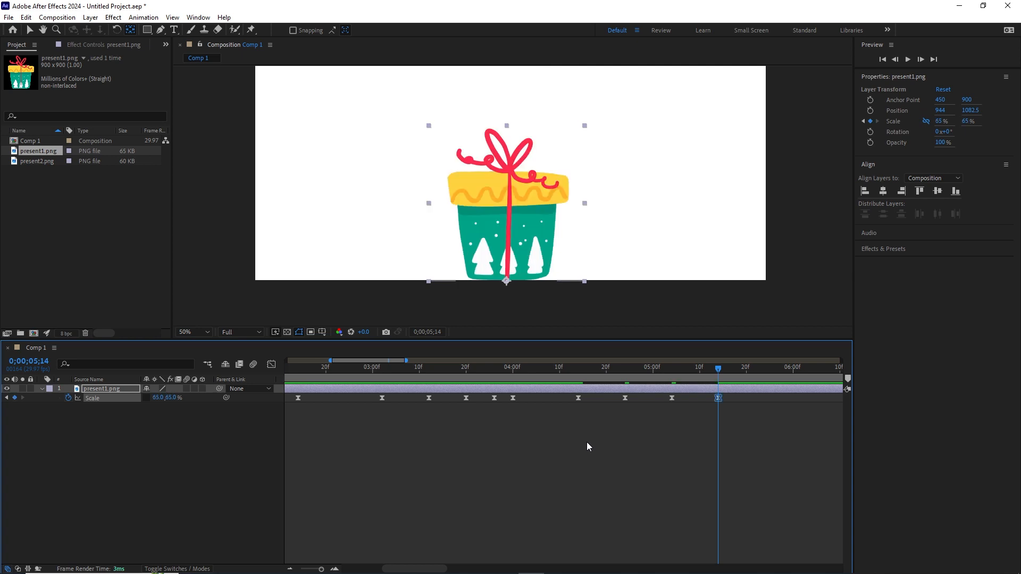
mouse_move(173, 397)
mouse_down()
mouse_move(166, 413)
mouse_move(161, 398)
mouse_move(176, 398)
mouse_up()
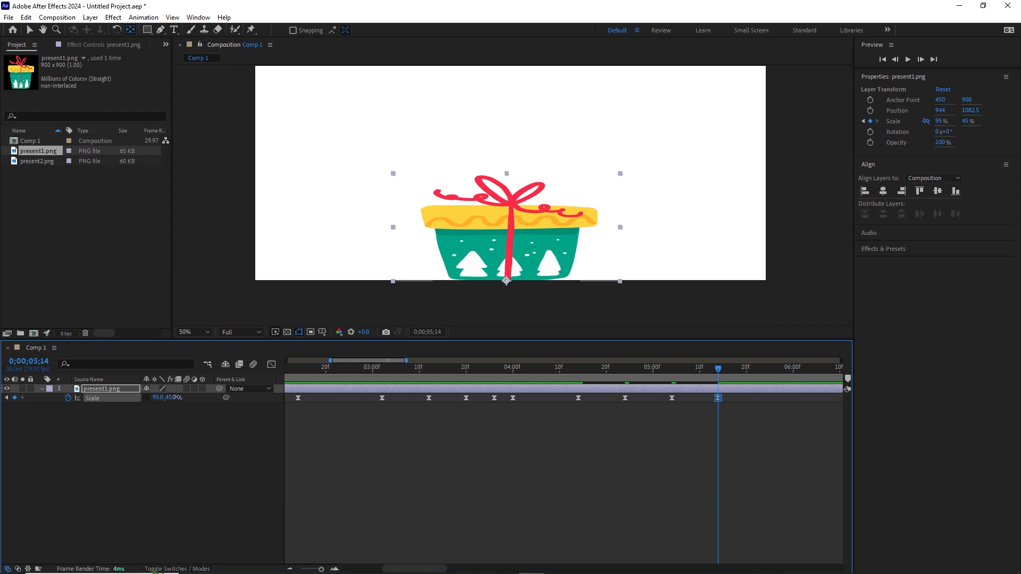
drag(174, 398, 171, 398)
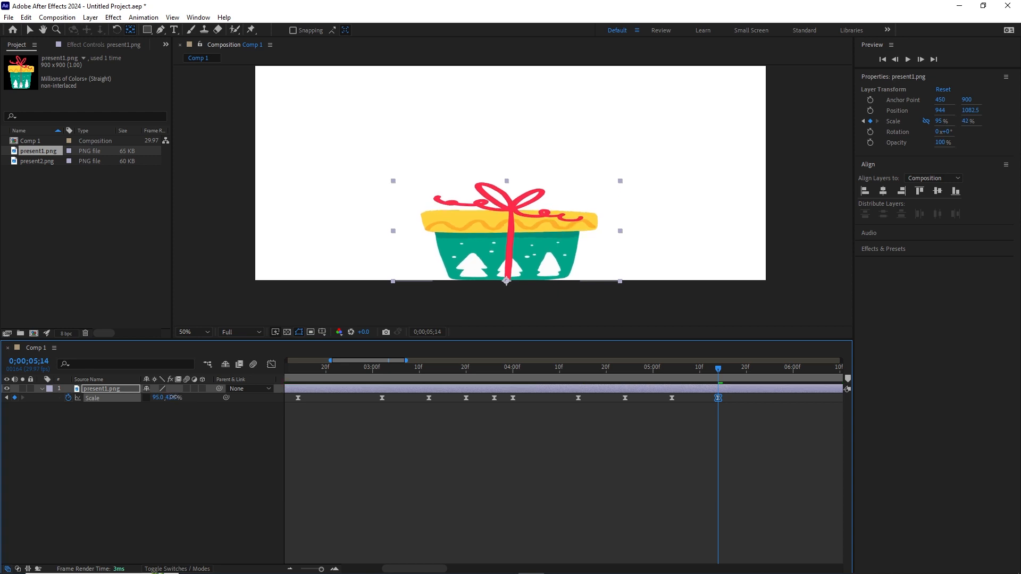
- Paste the normal-size keyframe at 0;00;05;24 and stretch it to a scale of 57% width and 76% height
click(579, 399)
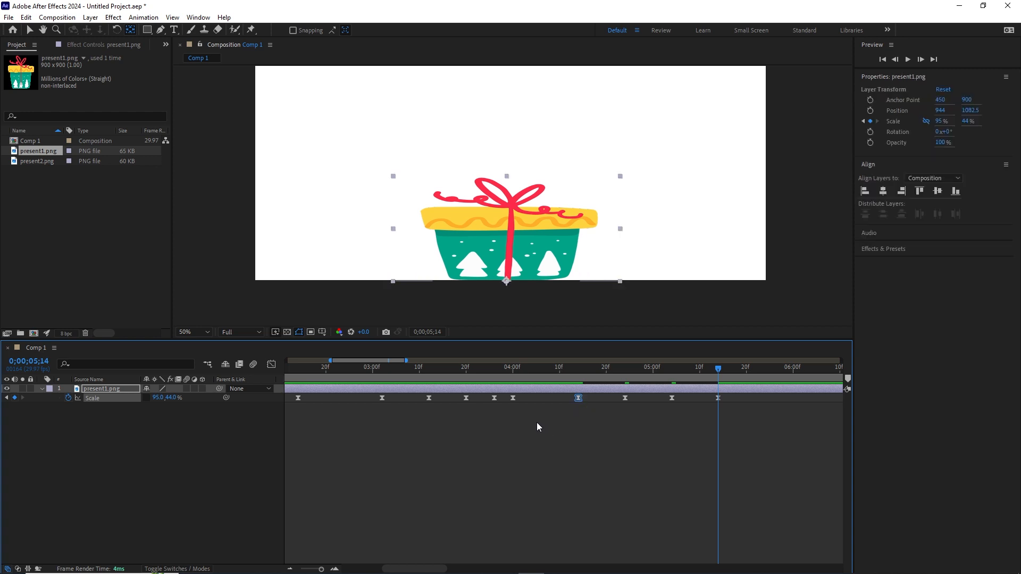
key(shift+Page_Down)
key(ctrl+v)
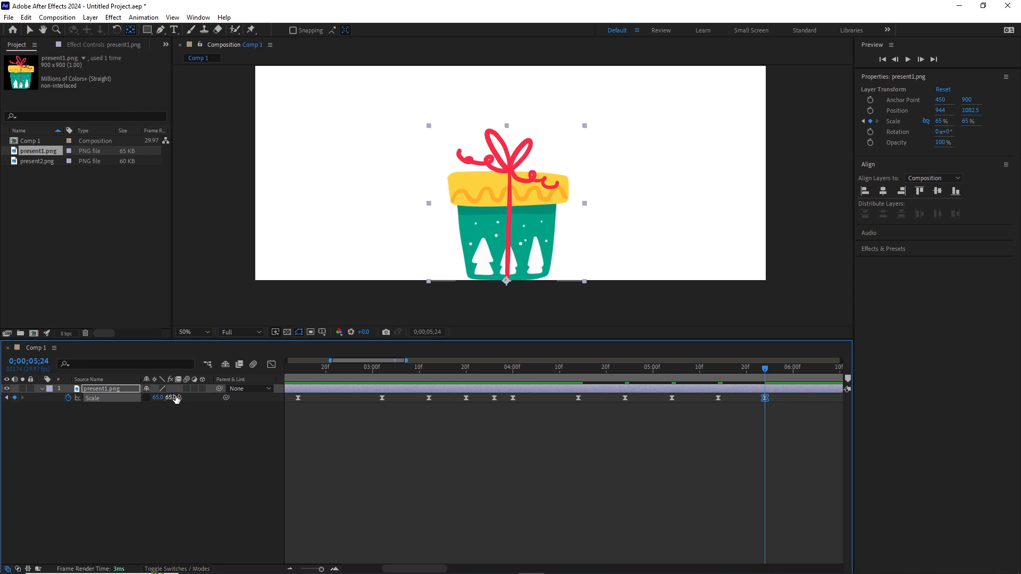
drag(178, 398, 153, 398)
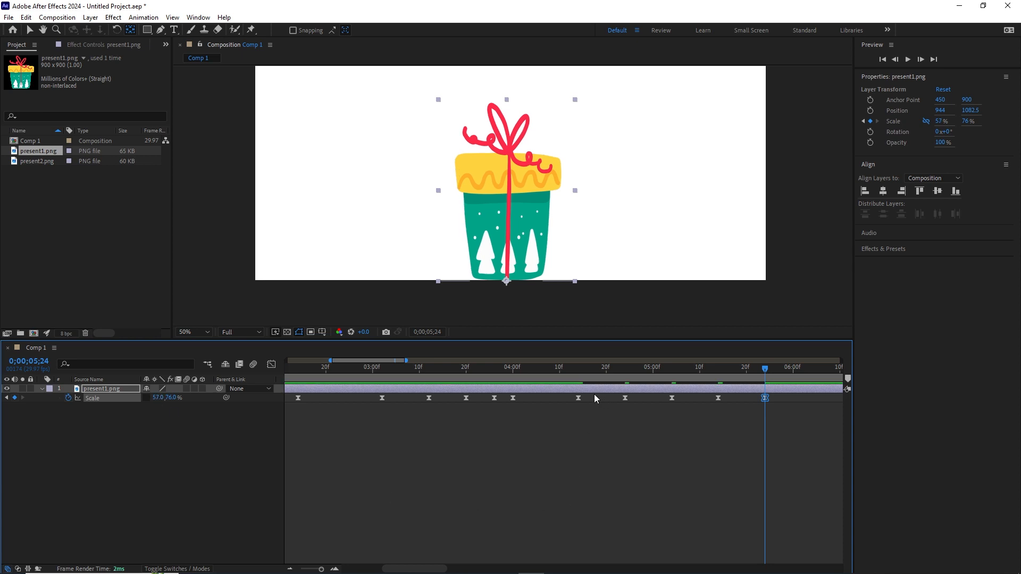
- Paste an unmodified copy of the normal-size 65% scale keyframe at 0;00;06;04 to end the bounce
click(578, 398)
key(shift+Page_Down)
key(ctrl+v)
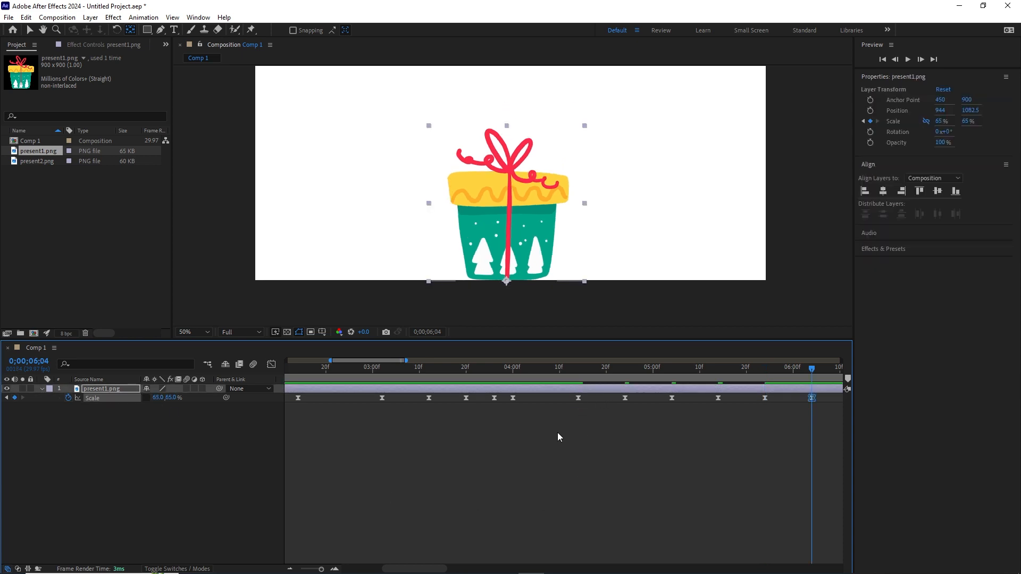
- Move the last four scale keyframes progressively earlier so their spacing shrinks and the final one falls at about 0;00;05;24
drag(822, 395, 668, 400)
click(818, 399)
drag(816, 398, 708, 403)
drag(815, 398, 766, 404)
- Play the new squash-and-stretch section from 0;00;04;06 and bring its keyframes back into view
drag(811, 368, 541, 371)
key(space)
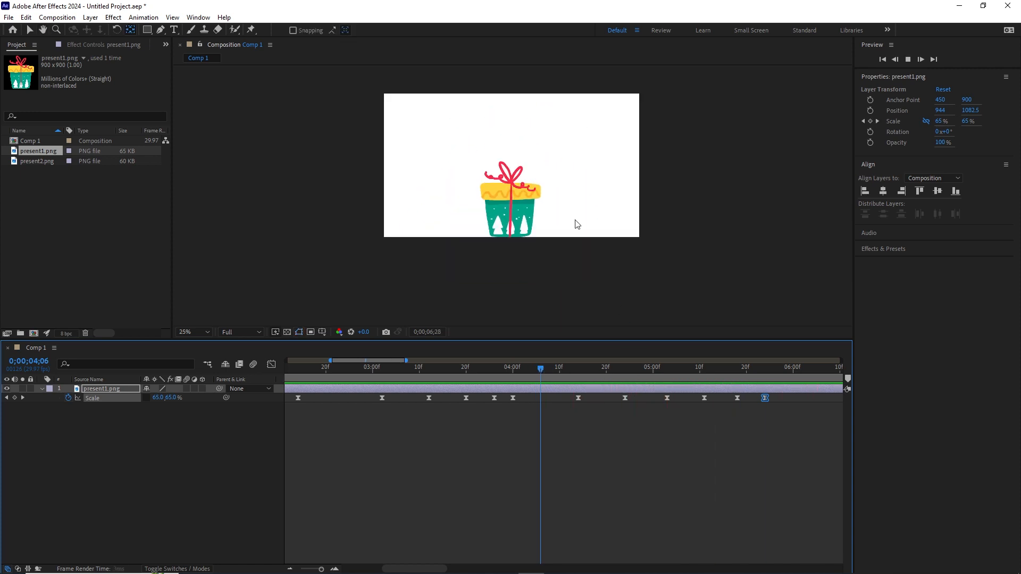
key(space)
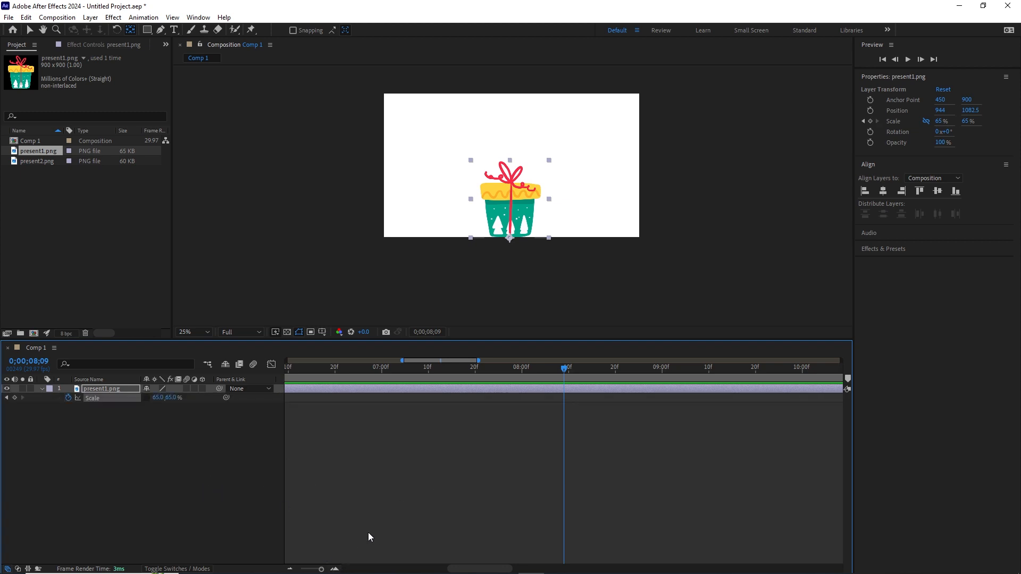
drag(479, 569, 427, 568)
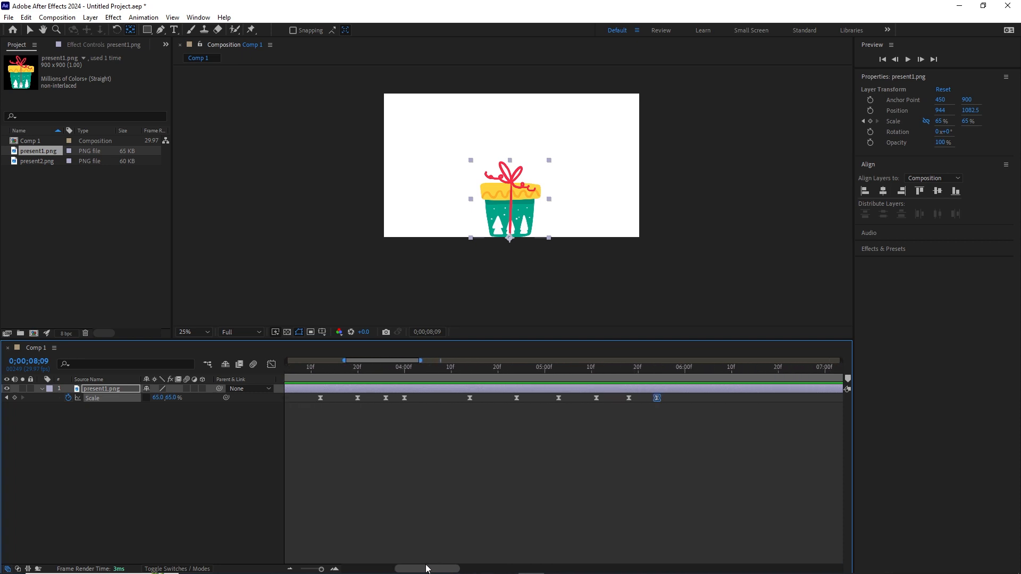
click(290, 569)
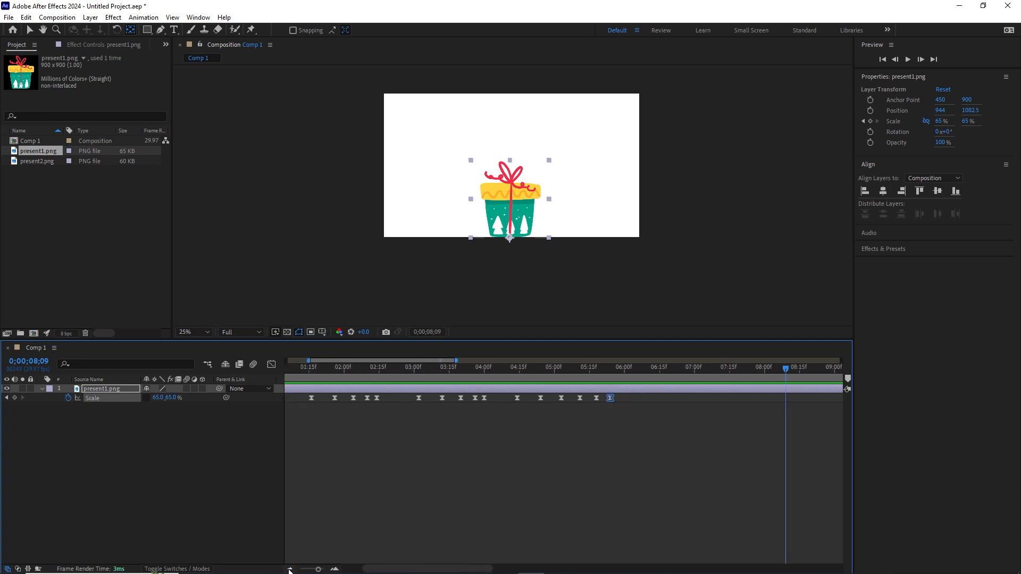
- Preview the scale bounces from 0;00;03;18, and replay the exaggerated bounce from 0;00;04;08 and 0;00;04;11
click(290, 569)
drag(578, 367, 490, 367)
key(space)
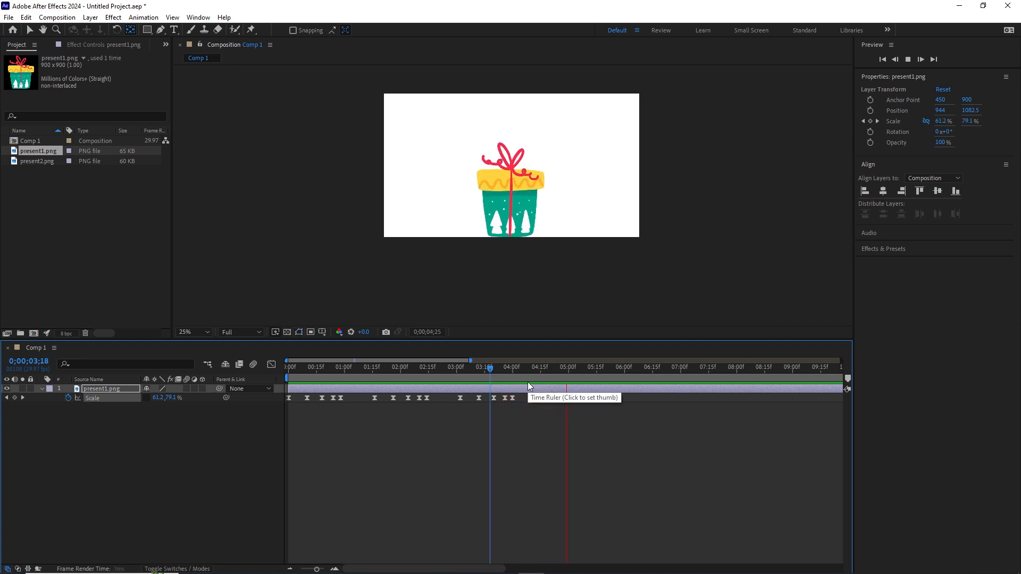
key(space)
drag(631, 367, 530, 374)
key(space)
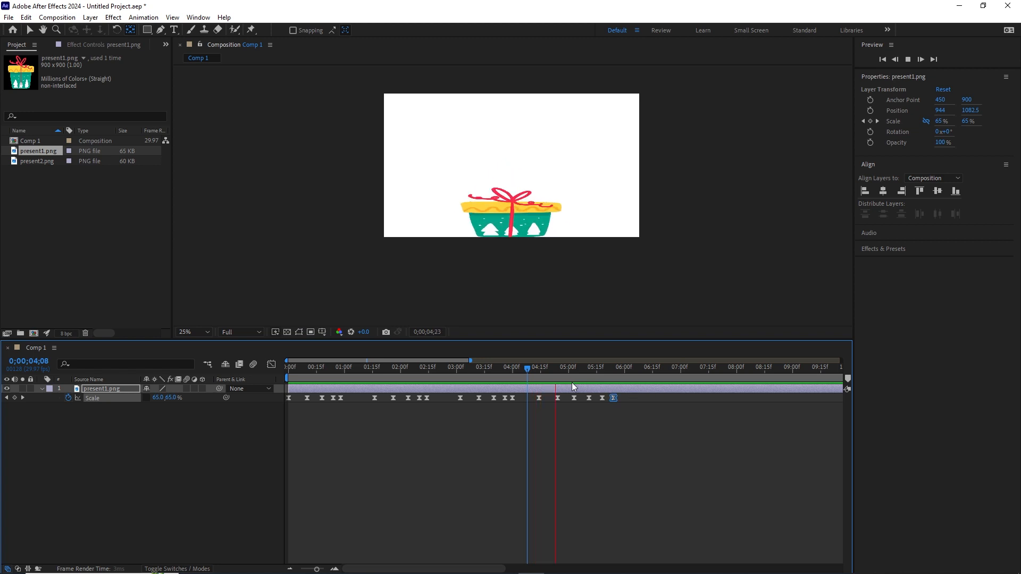
drag(640, 368, 535, 376)
key(space)
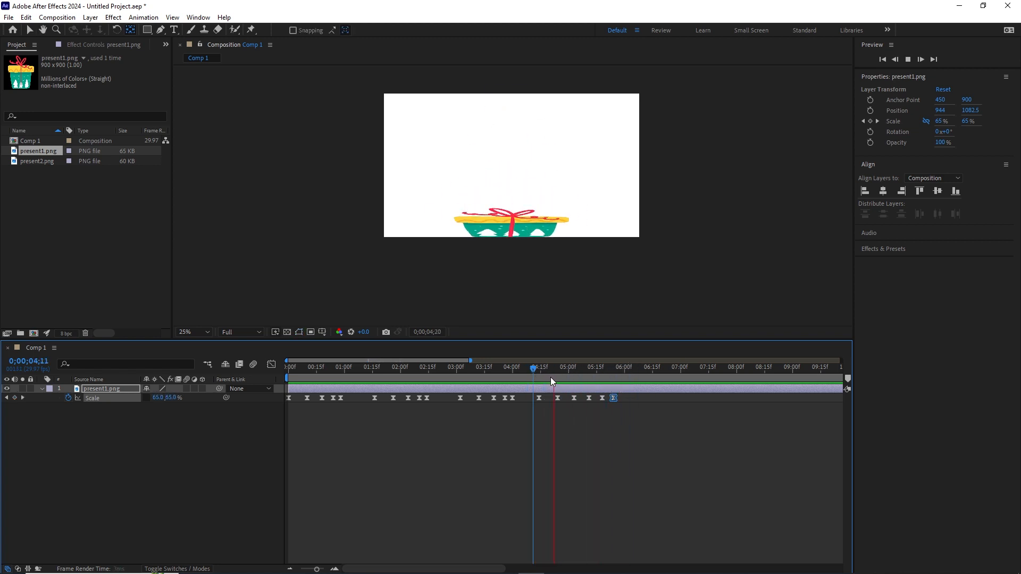
key(space)
- Copy the last six scale keyframes of present1.png and paste them at 0;00;06;09 and again at 0;00;07;29
click(629, 400)
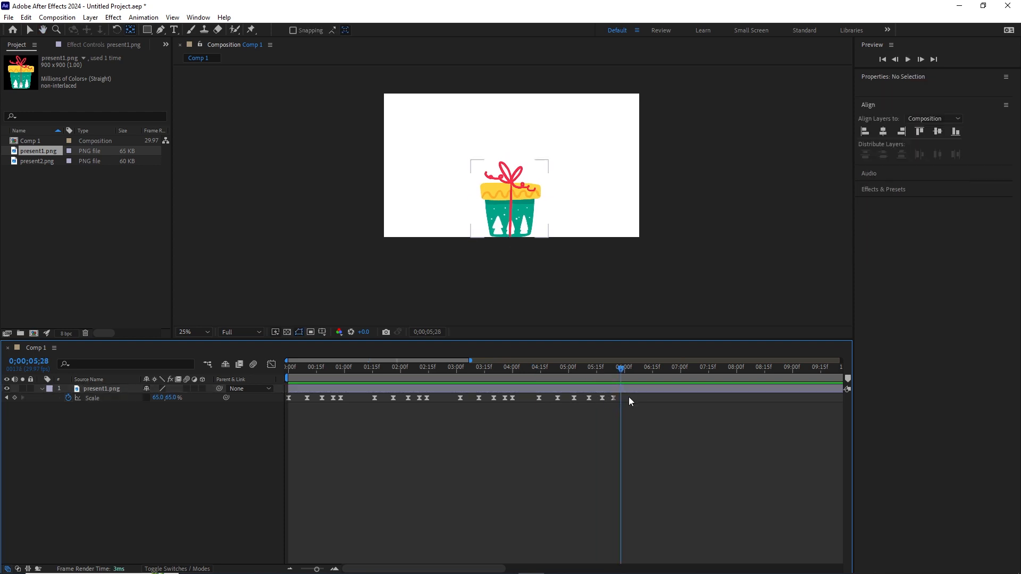
drag(639, 397, 539, 404)
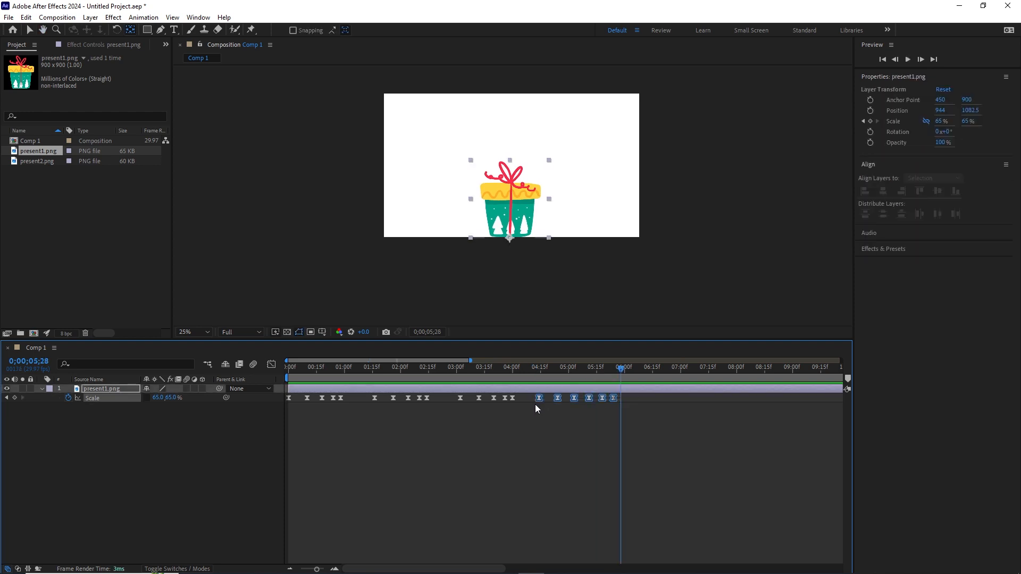
drag(624, 368, 643, 371)
click(663, 433)
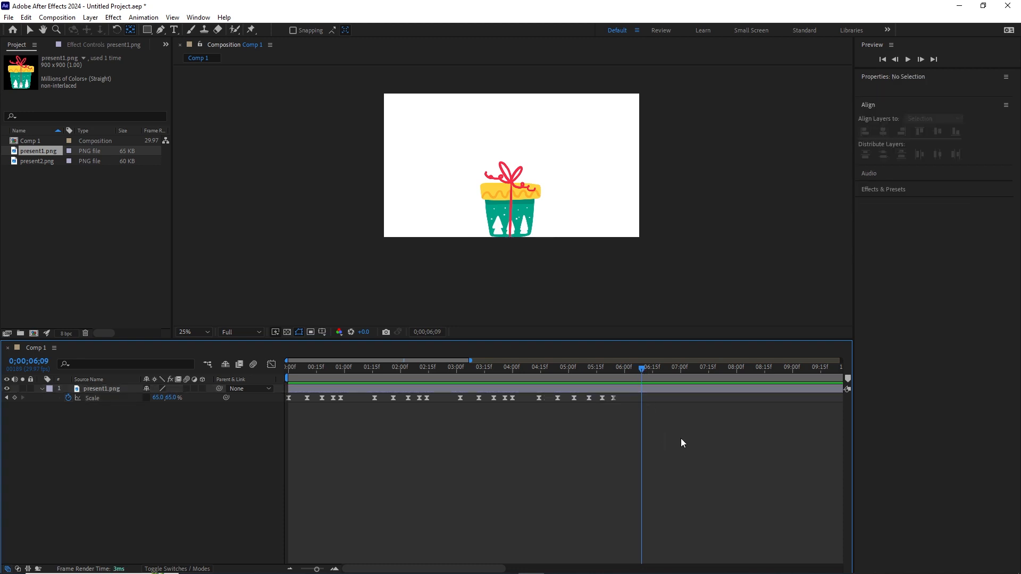
drag(621, 403, 537, 405)
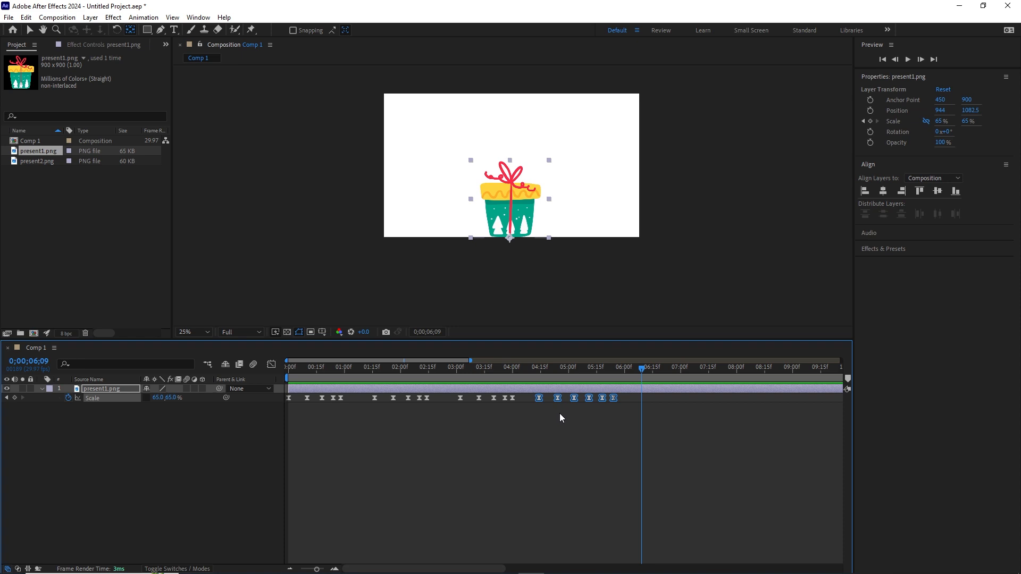
key(ctrl+c)
key(ctrl+v)
drag(645, 372, 734, 379)
key(ctrl+v)
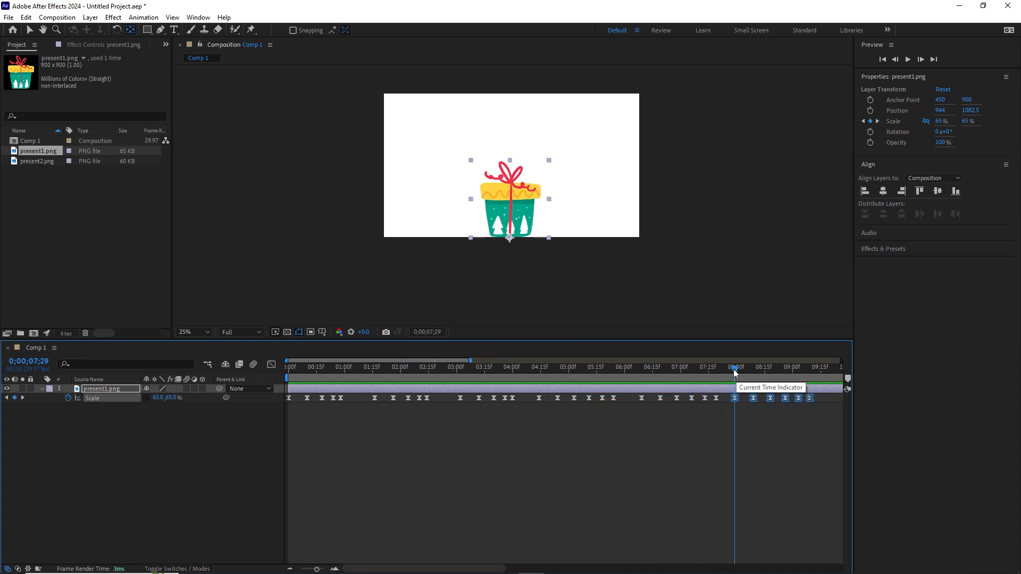
- Move present1.png horizontally toward the composition's left edge, to an X position of 424
click(478, 367)
drag(431, 367, 700, 380)
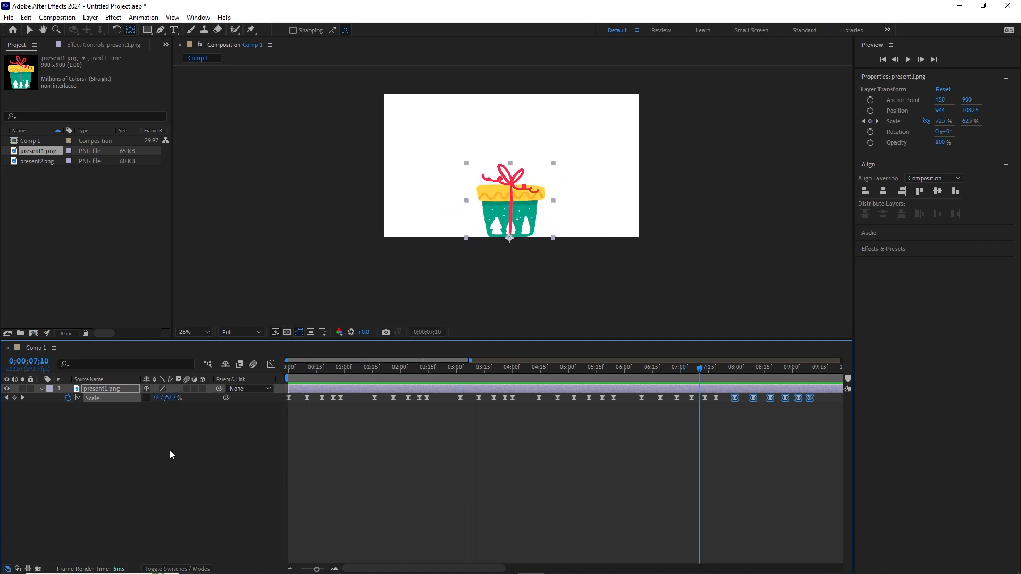
click(30, 30)
click(509, 221)
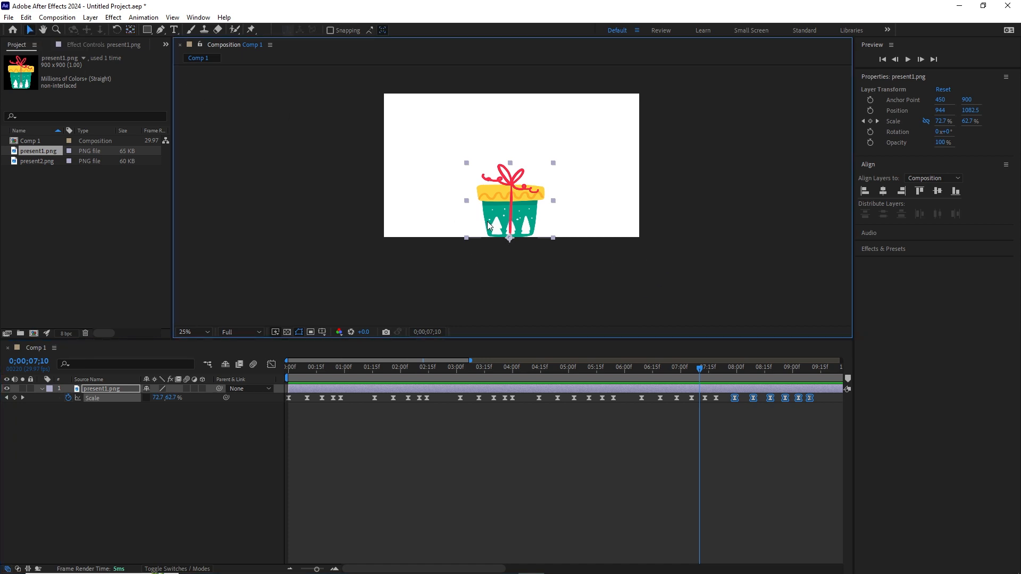
click(489, 226)
key(shift+Left)
key(shift+Left)
key(shift+Left)
key(shift+Left)
key(shift+Left)
key(shift+Left)
key(shift+Left)
key(shift+Left)
key(shift+Left)
key(shift+Left)
key(shift+Left)
key(shift+Left)
key(shift+Left)
key(shift+Left)
key(shift+Left)
key(shift+Left)
key(shift+Left)
key(shift+Left)
key(shift+Left)
key(shift+Left)
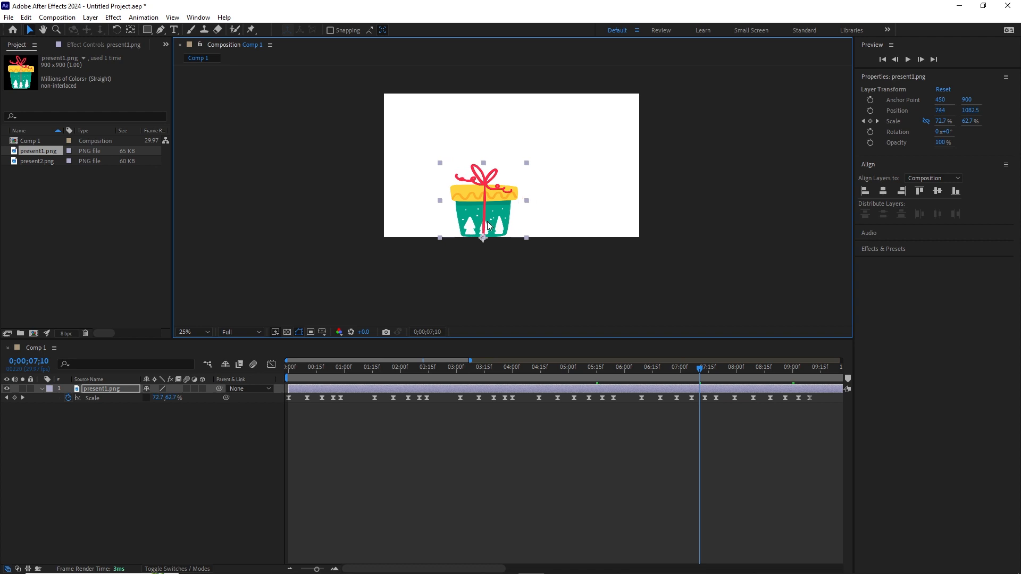
key(shift+Left)
key(shift+Left)
key(shift+Left)
key(shift+Left)
key(shift+Left)
key(shift+Left)
key(shift+Left)
key(shift+Left)
key(shift+Left)
key(shift+Left)
key(shift+Left)
key(shift+Left)
key(shift+Left)
key(shift+Left)
key(shift+Left)
key(shift+Left)
key(shift+Left)
key(shift+Left)
key(shift+Left)
key(shift+Left)
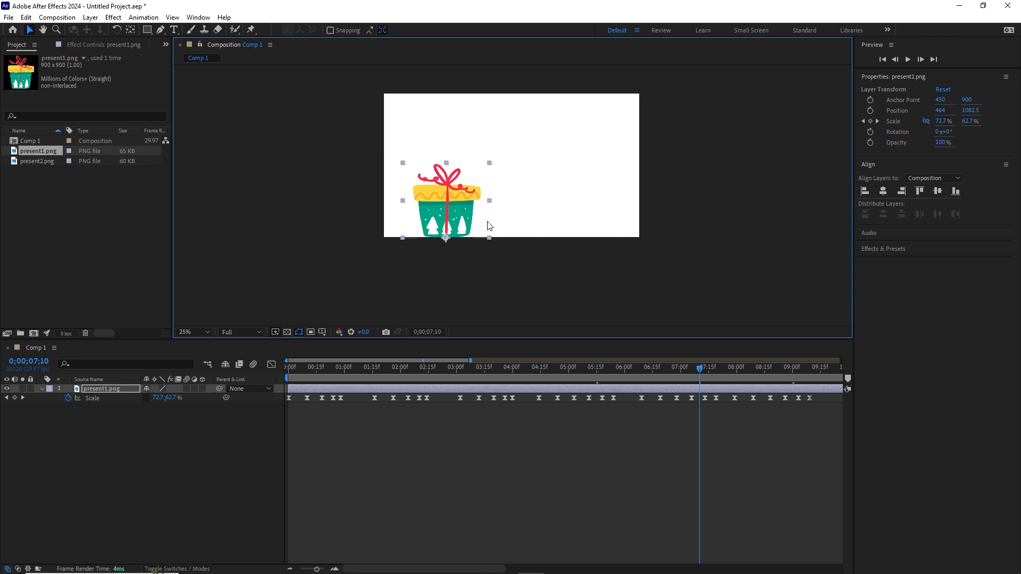
key(shift+Left)
key(shift+Left)
key(shift+Left)
key(shift+Left)
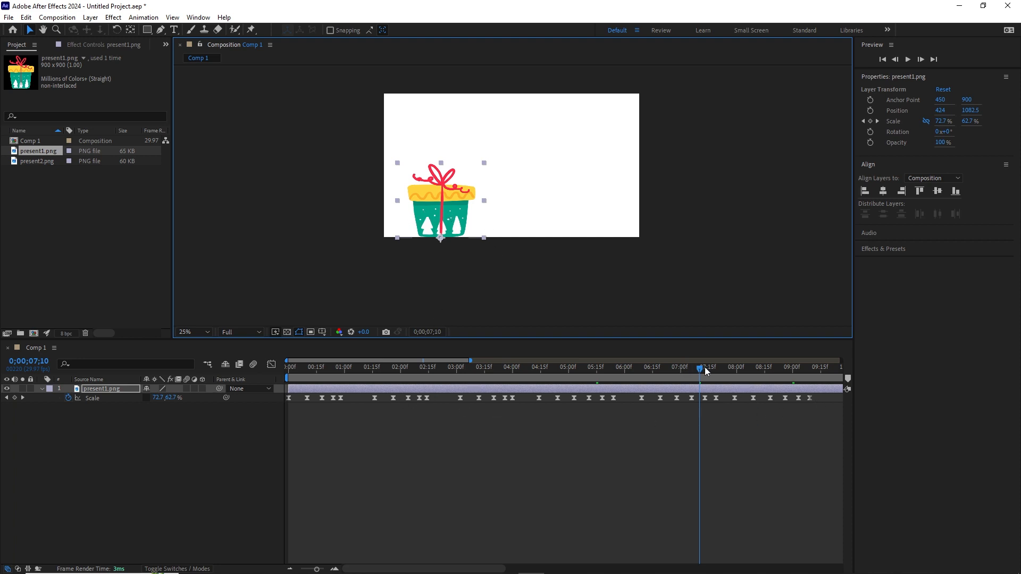
- Add present2.png as a layer above present1.png and place it beside the green present at about 1212, 664
drag(704, 371, 541, 378)
click(102, 424)
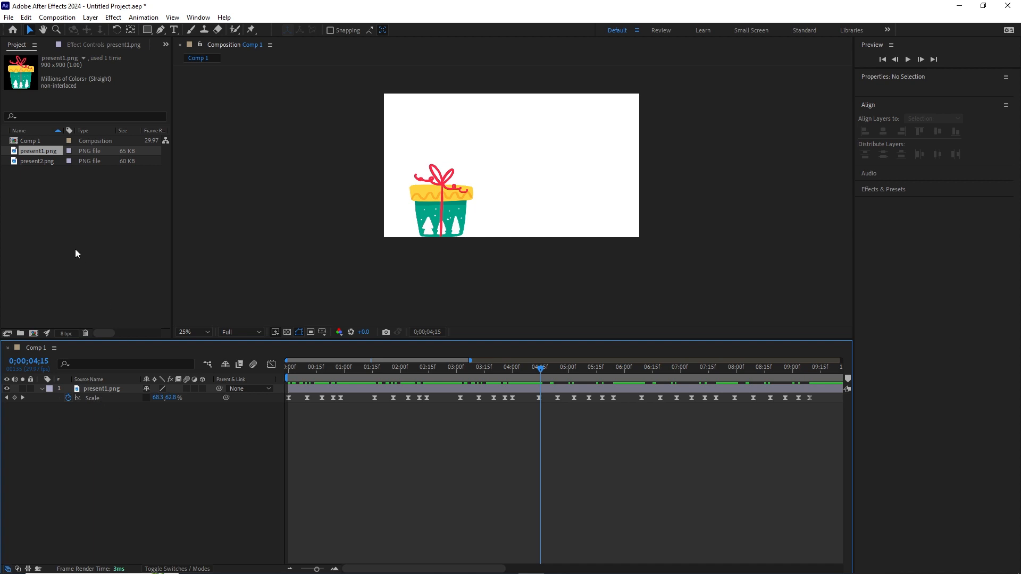
click(33, 163)
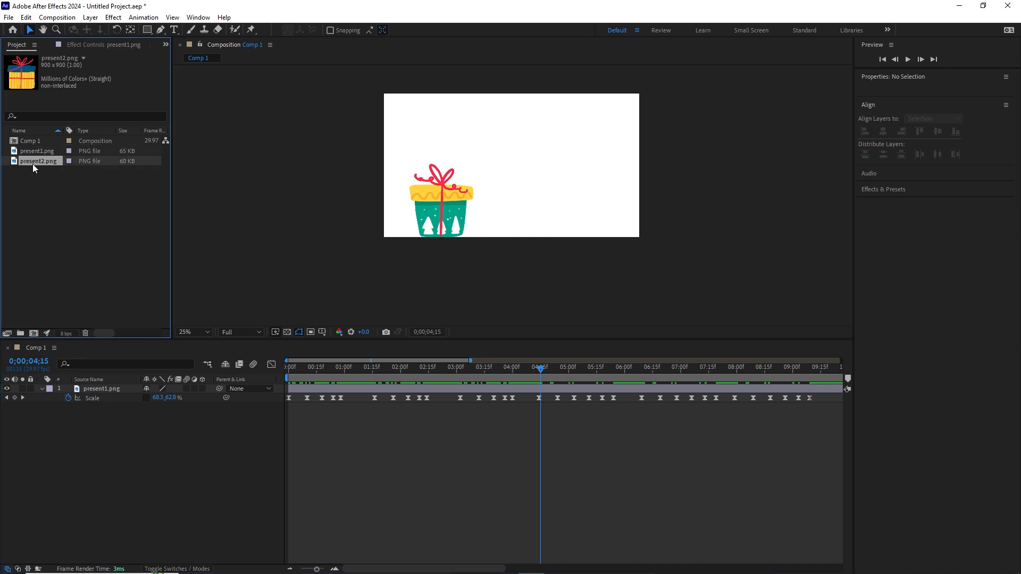
drag(75, 286, 101, 390)
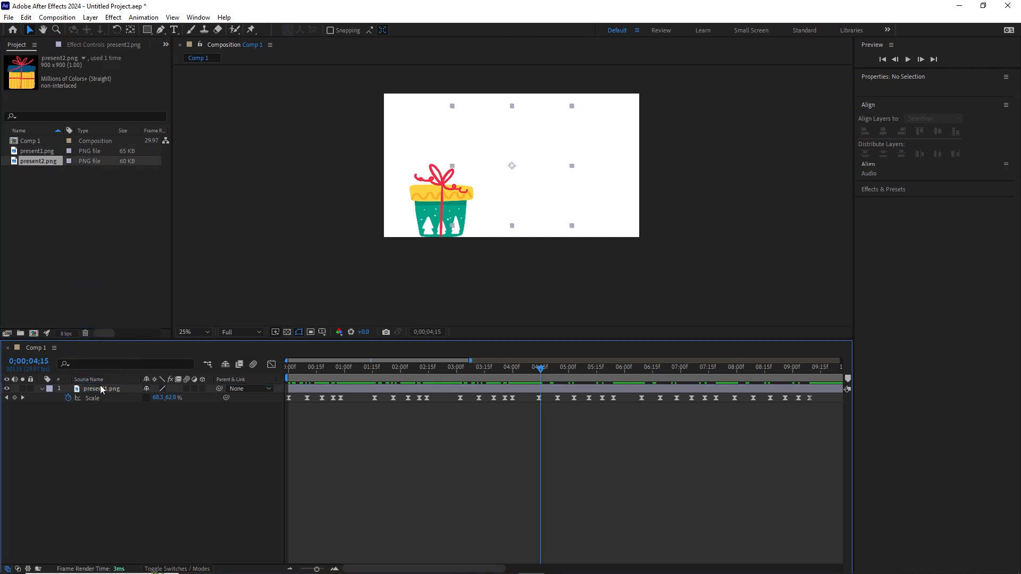
drag(540, 210, 574, 227)
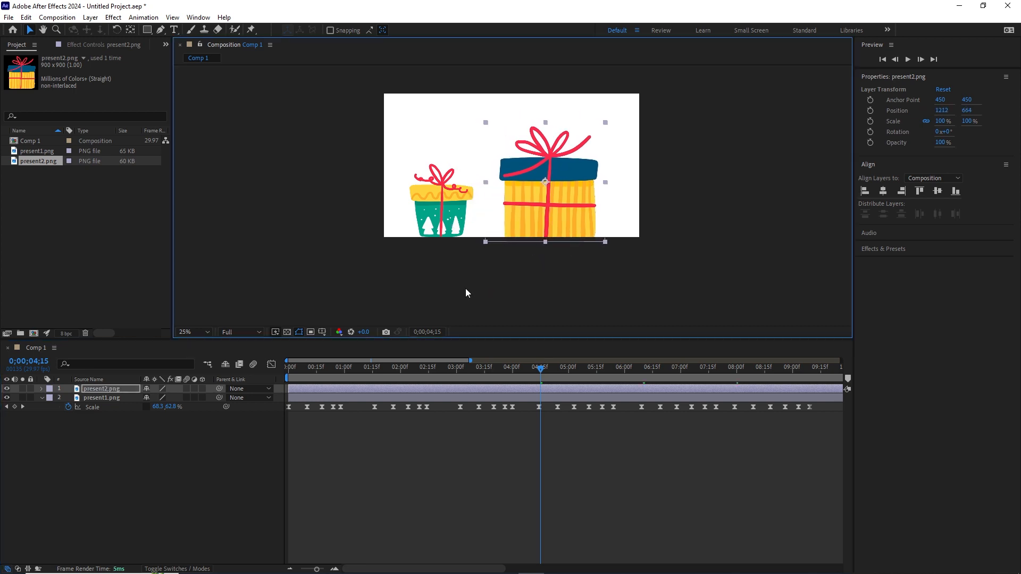
- Reveal the scale of present2.png and set it to 65%
key(s)
click(177, 398)
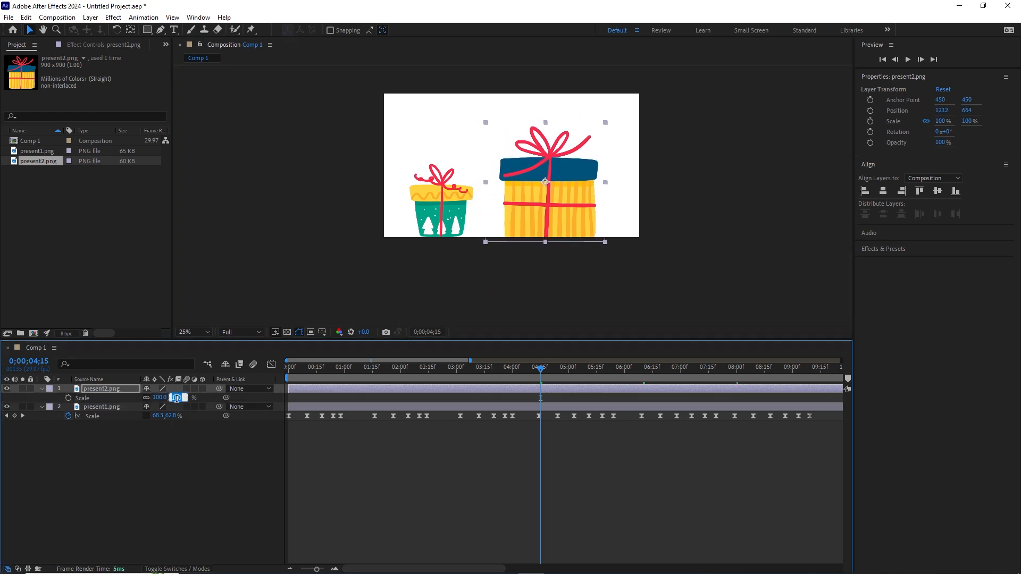
text(65)
key(Return)
- Nudge present2.png to position 1220, 784 so its base rests on the composition's lower edge
key(shift+Down)
key(shift+Down)
key(shift+Down)
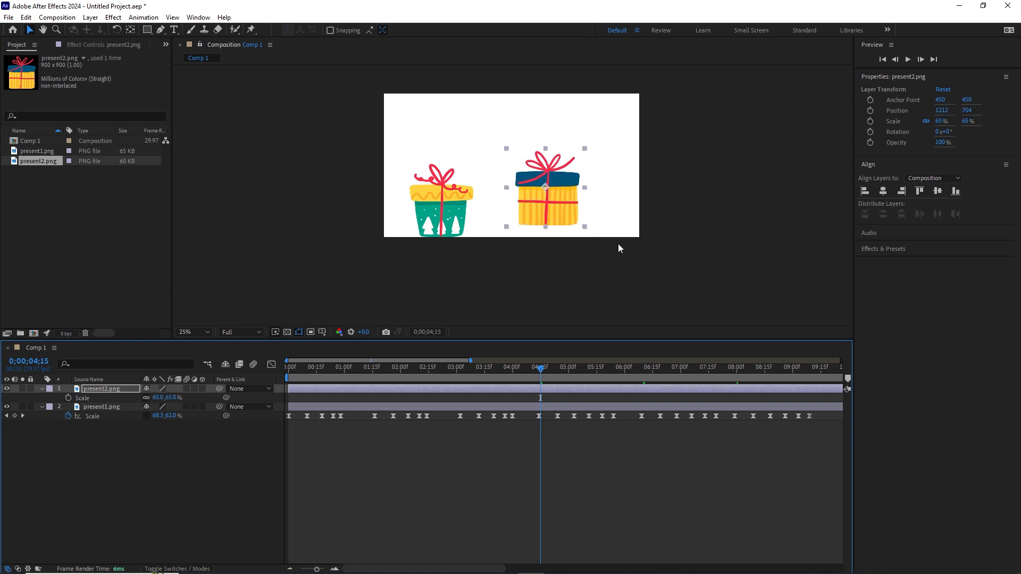
key(Down)
key(Down)
key(Right)
key(Right)
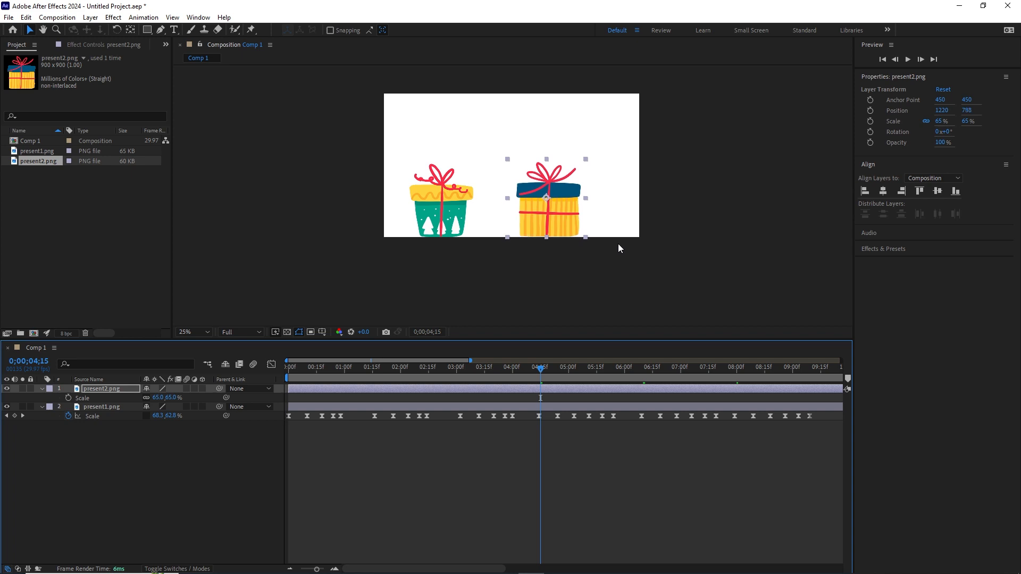
click(788, 194)
- Move the anchor point of present2.png to its bottom centre at 450, 900 using the Pan Behind tool
click(556, 209)
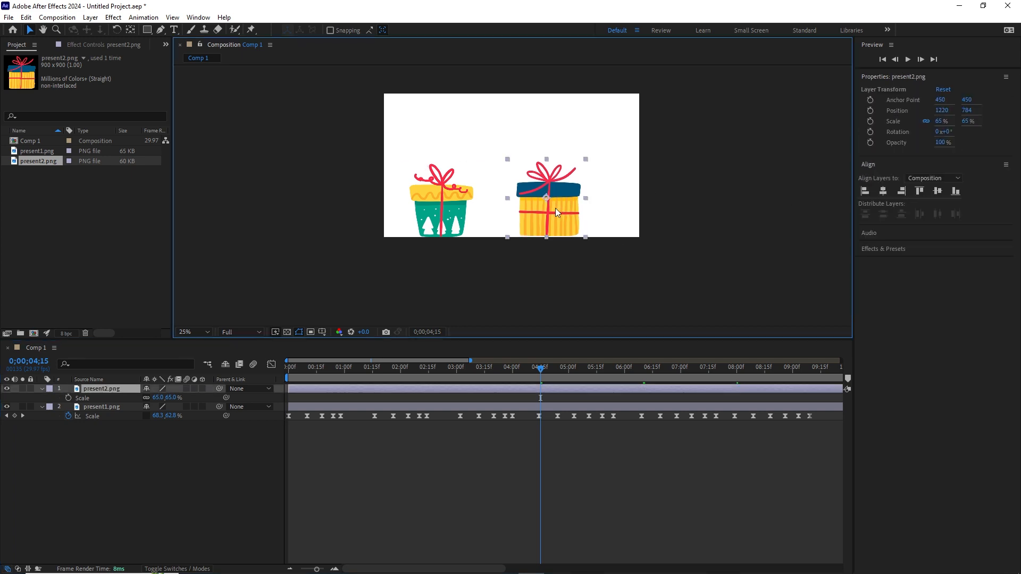
click(131, 32)
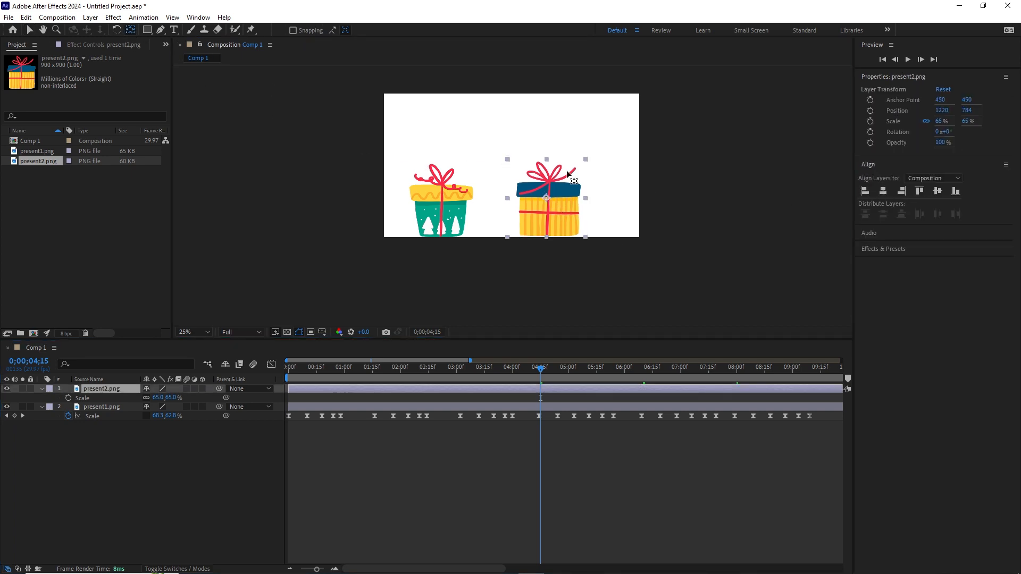
drag(546, 198, 558, 237)
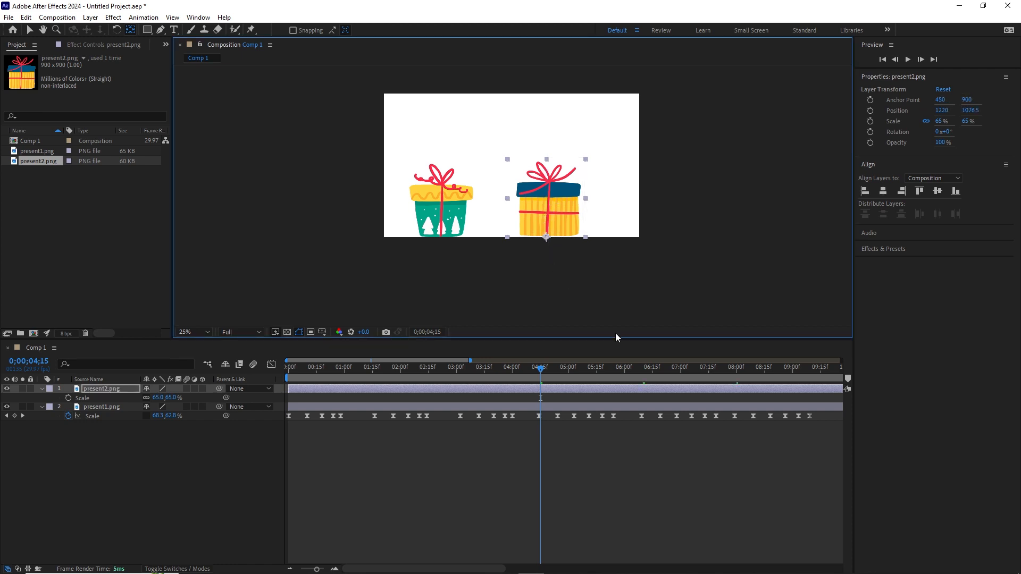
- Copy all scale keyframes of present1.png and set the current time to 0;00;00;00
drag(820, 414, 286, 420)
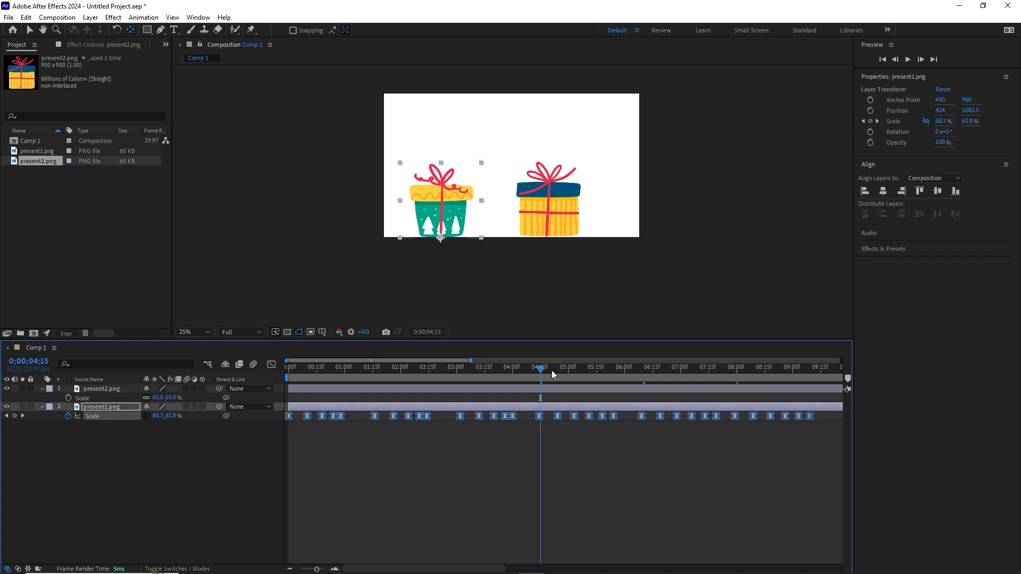
drag(540, 368, 290, 375)
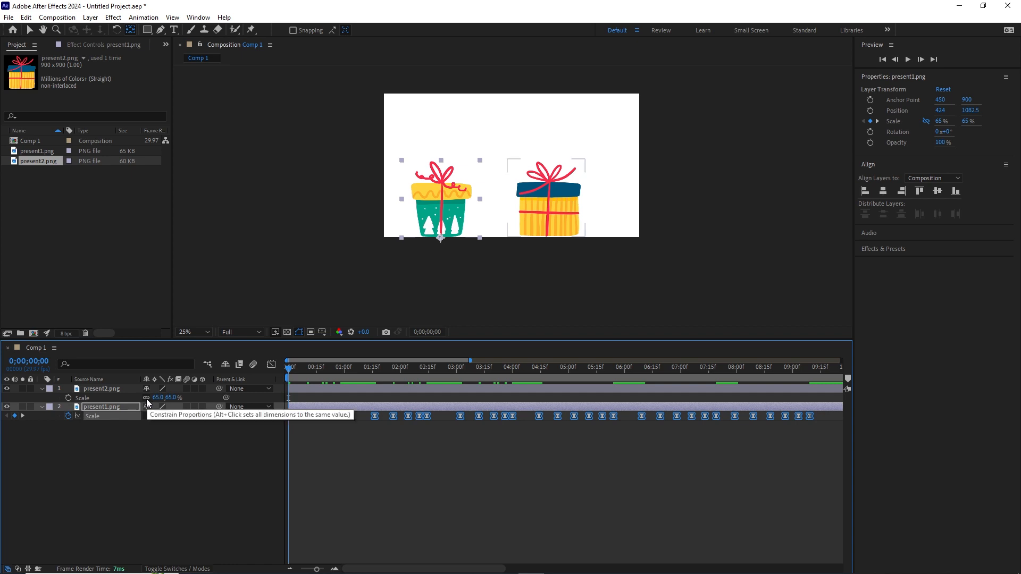
click(114, 394)
key(ctrl+v)
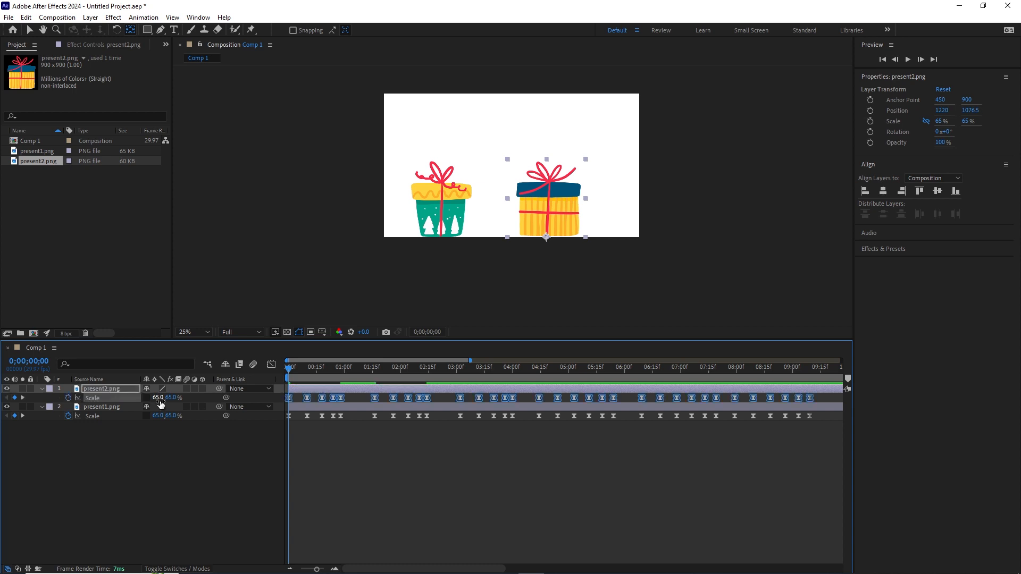
key(ctrl+z)
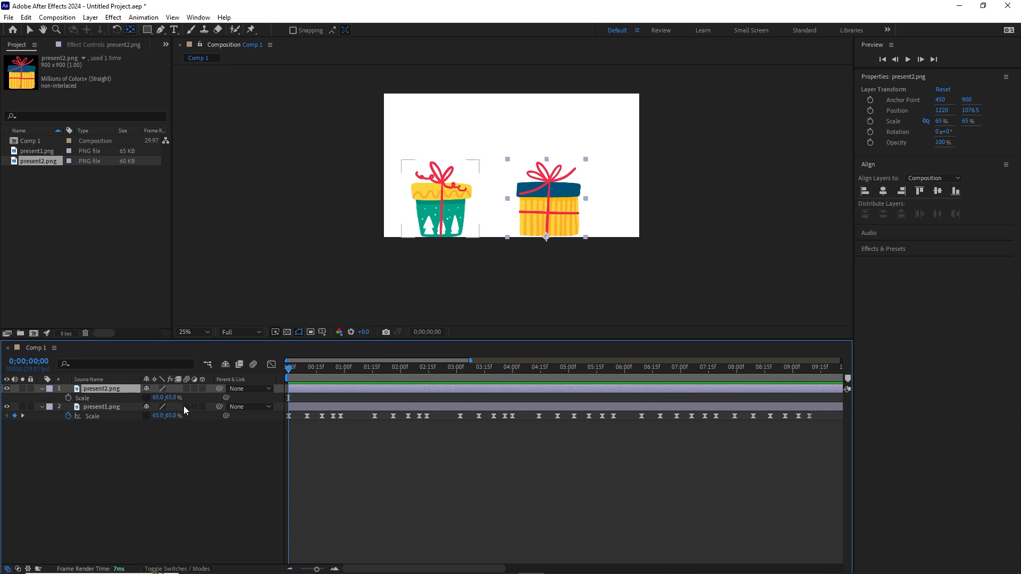
click(147, 397)
click(148, 445)
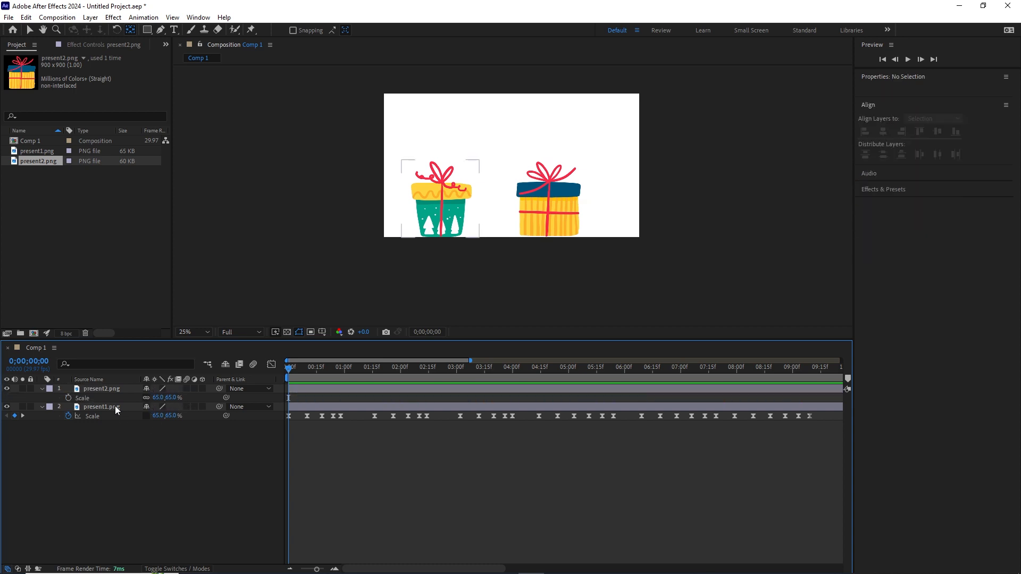
- Paste the copied scale keyframes onto present2.png at 0;00;00;00 and unlink its scale proportions
click(109, 391)
key(ctrl+v)
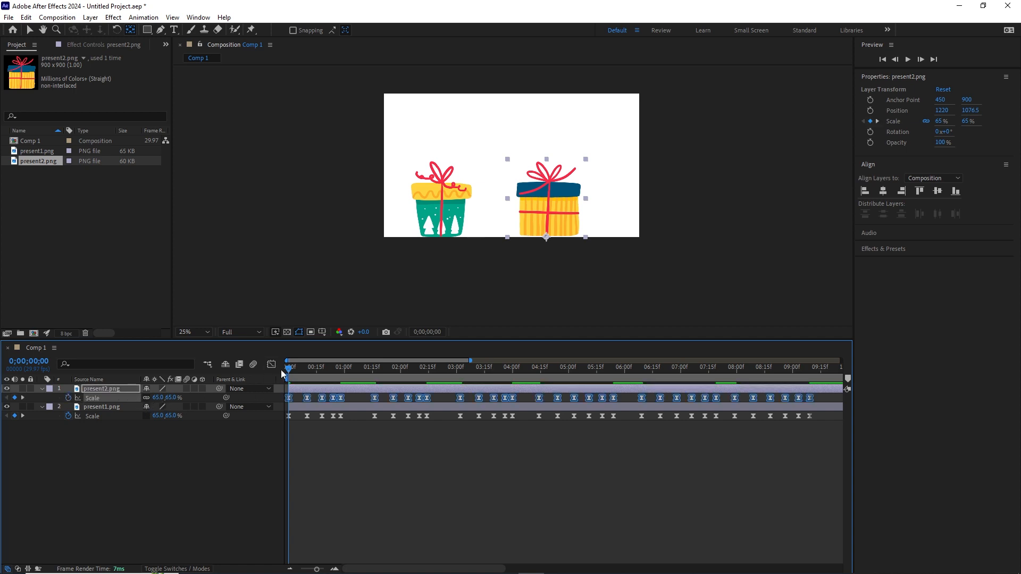
drag(291, 370, 404, 371)
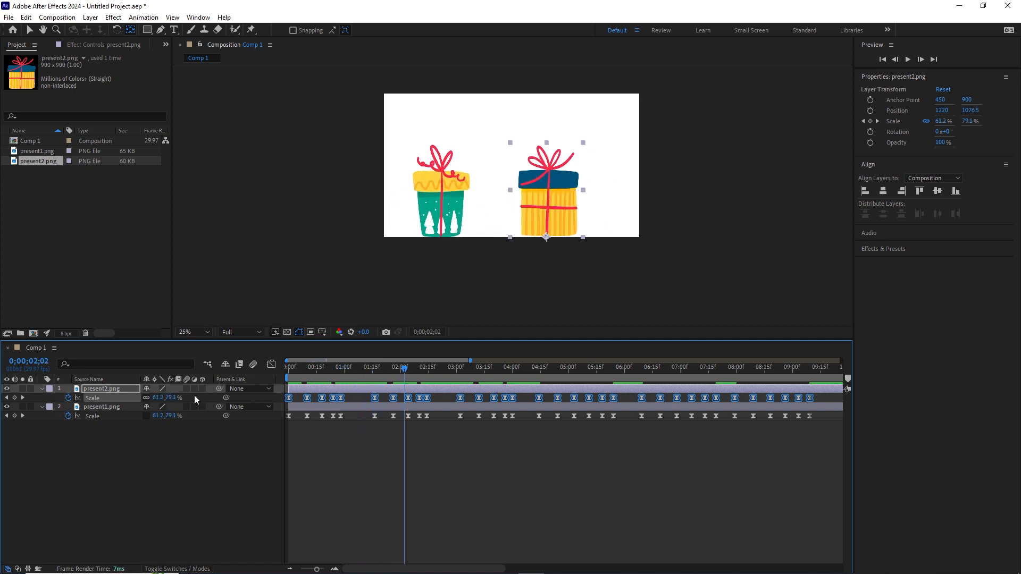
click(146, 398)
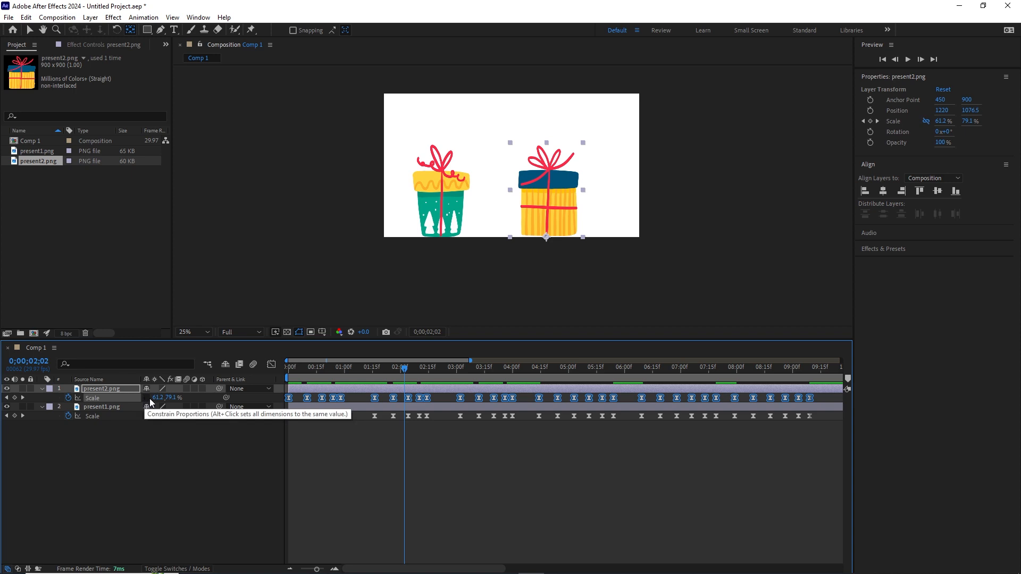
- Play both presents' bounce animation from the start and scrub back to 0;00;03;01
drag(405, 371, 286, 372)
key(space)
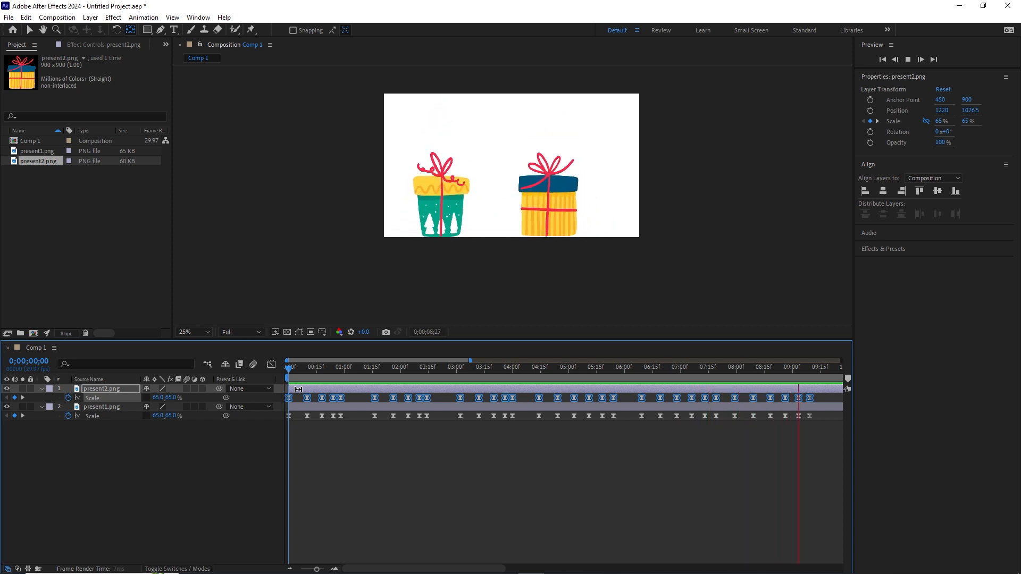
key(space)
drag(594, 371, 459, 371)
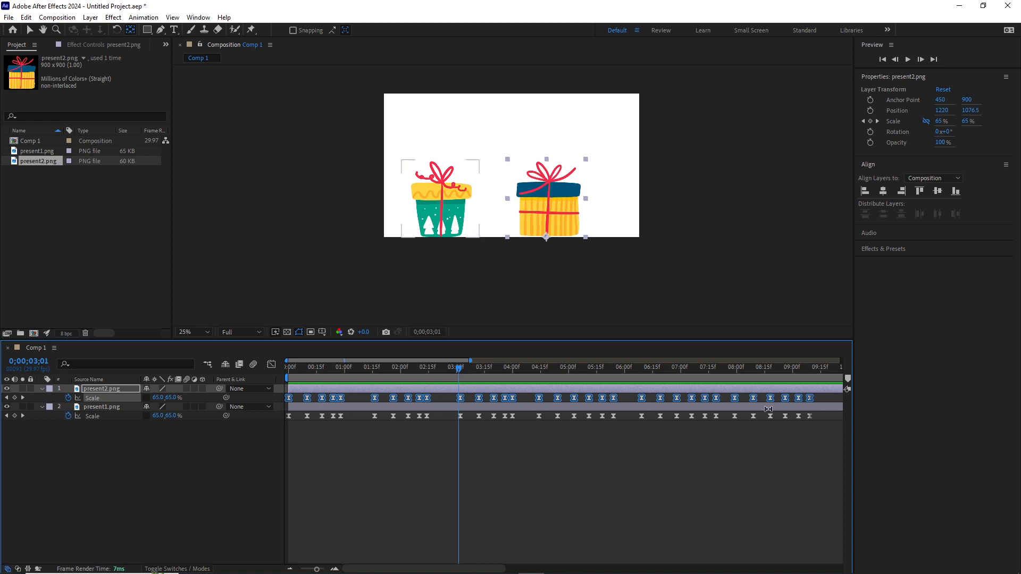
- Shift all scale keyframes of present2.png about 11 frames later and play the offset bounces from the start
drag(822, 394, 311, 400)
drag(462, 367, 323, 373)
key(space)
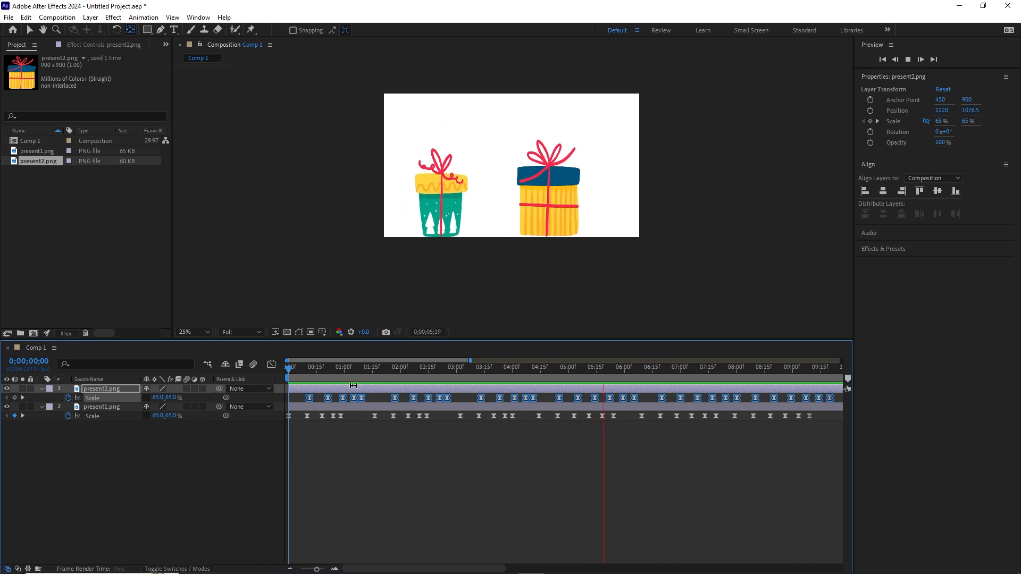
key(space)
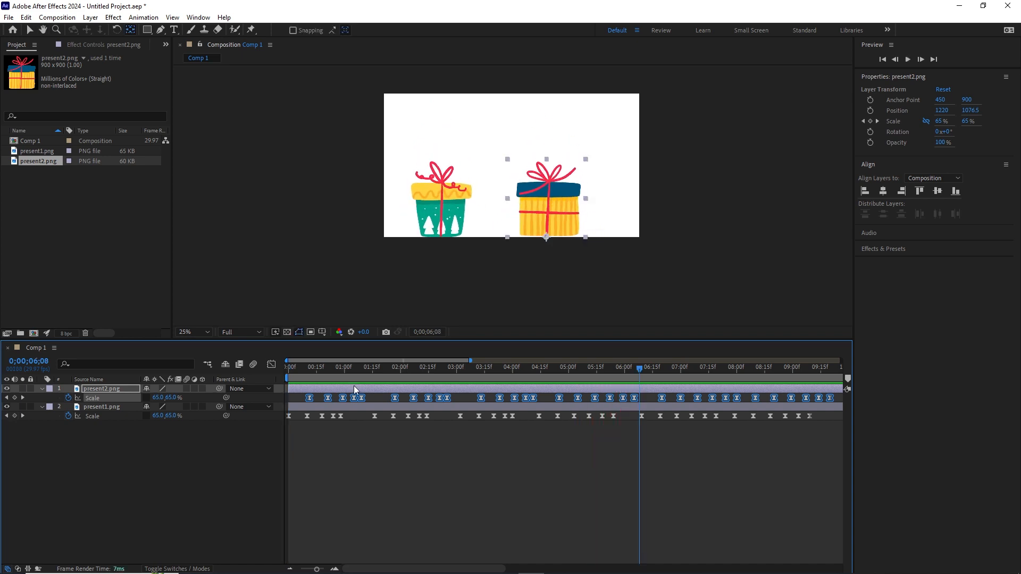
- Deselect the keyframes and collapse the properties of both the present2.png and present1.png layers
click(154, 457)
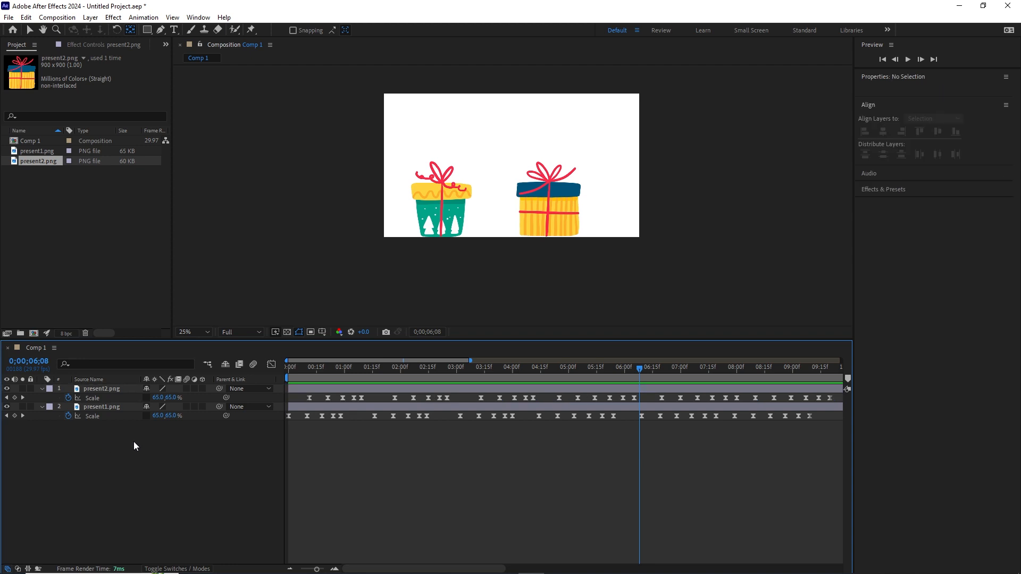
click(43, 389)
click(42, 398)
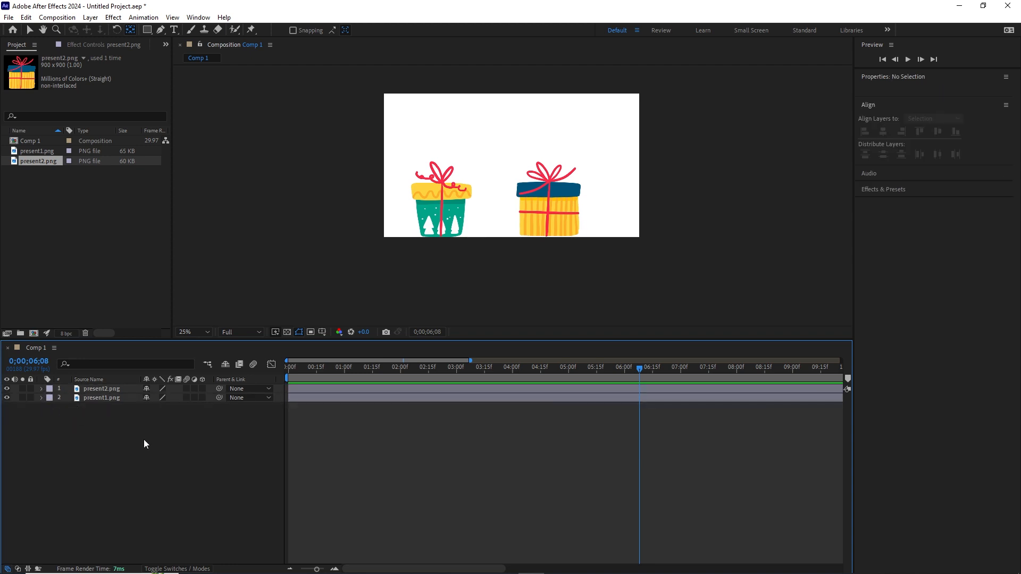
- Create a new composition-sized solid in a pale orange colour with hue 38°
click(91, 18)
mouse_move(234, 30)
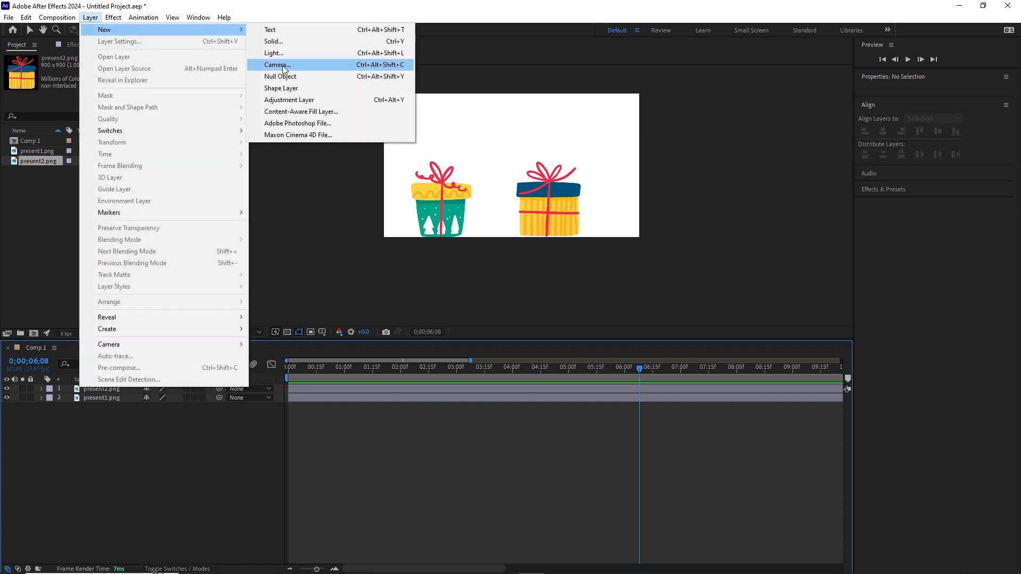
click(282, 43)
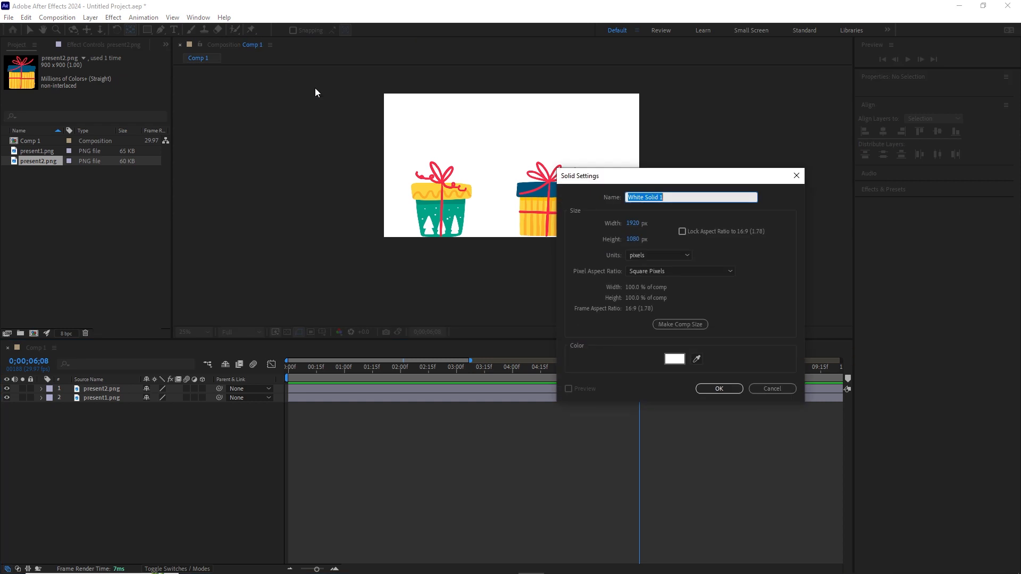
click(675, 360)
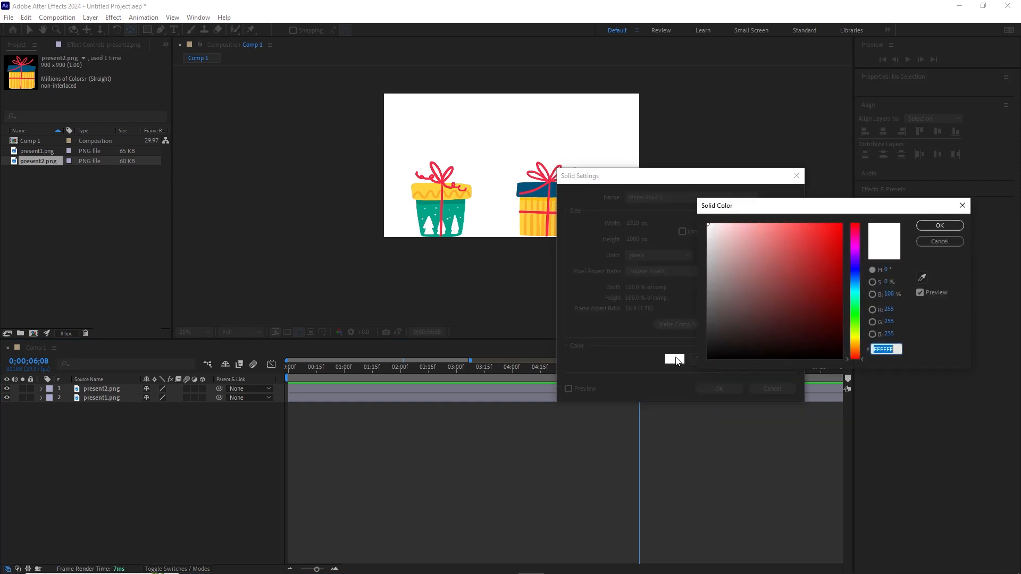
click(857, 344)
click(720, 222)
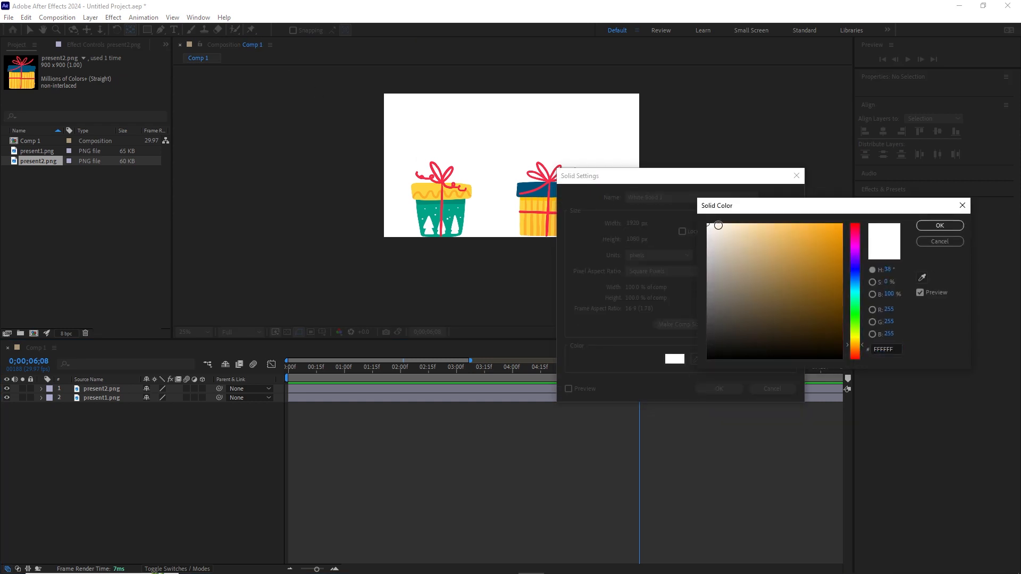
click(949, 226)
click(719, 389)
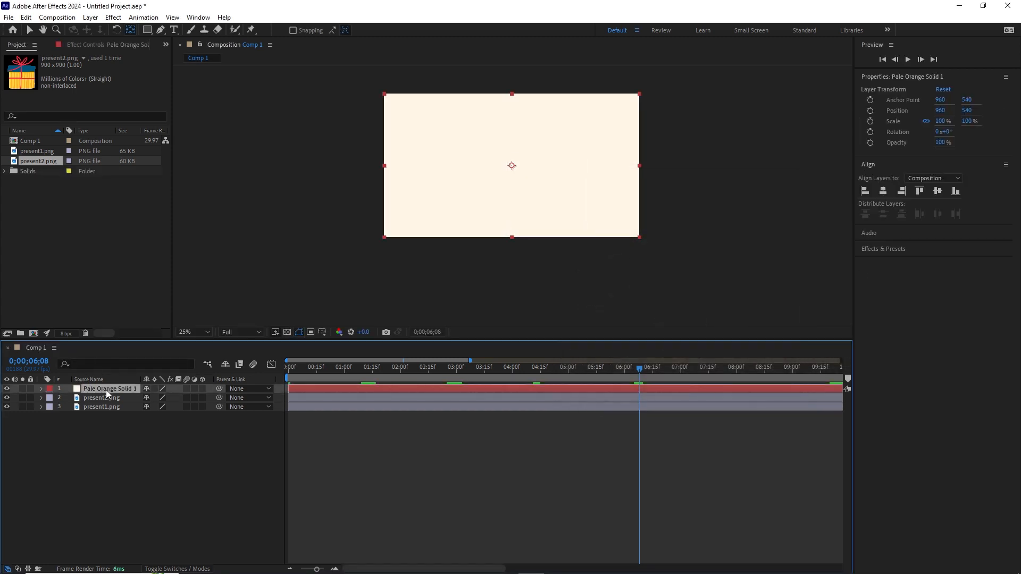
- Move the pale orange solid beneath both present layers and set the current time to 0;00;03;05
drag(118, 392, 120, 413)
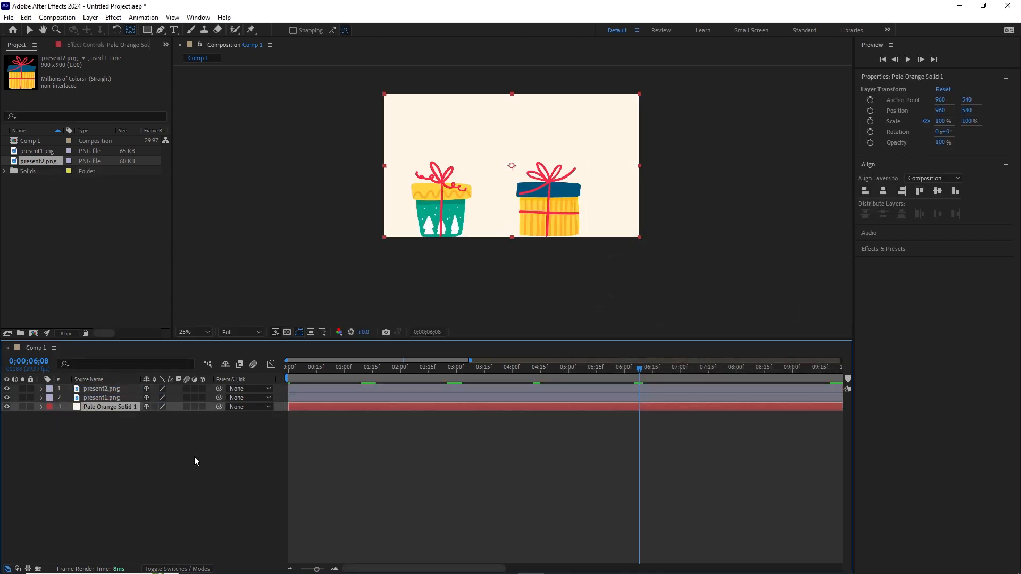
click(243, 466)
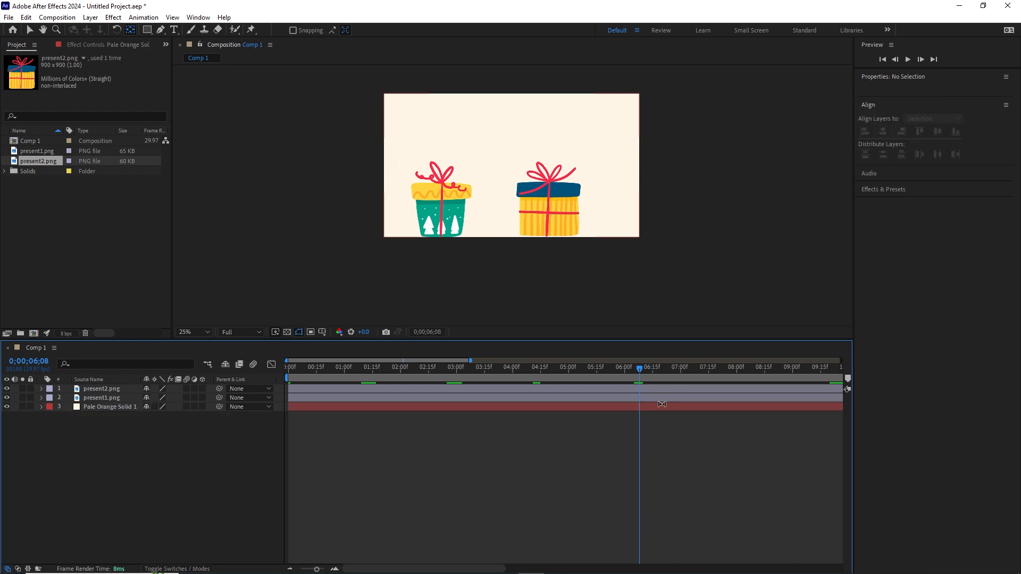
drag(639, 369, 466, 373)
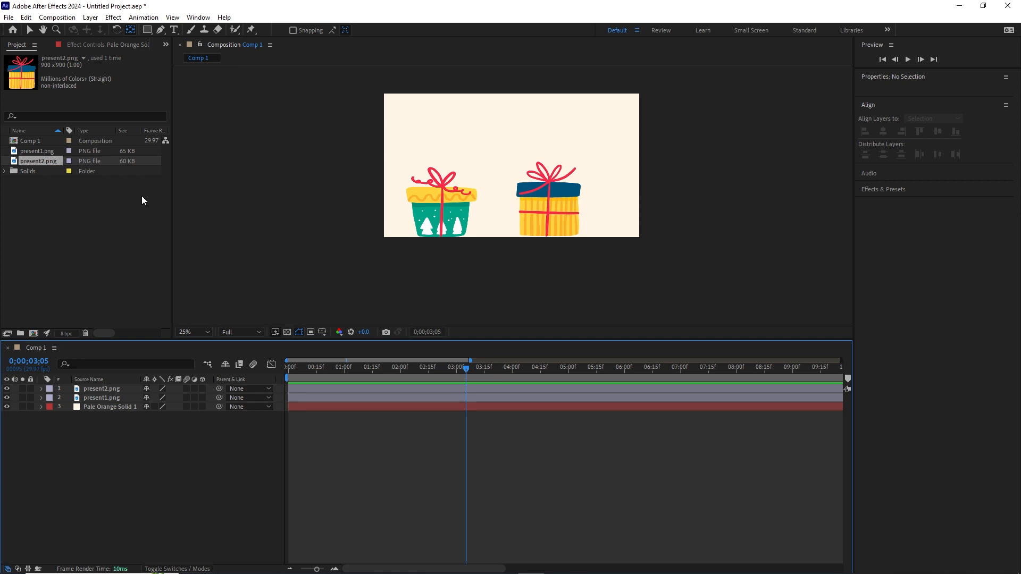
- Export Comp 1 to the Adobe Media Encoder queue
click(8, 19)
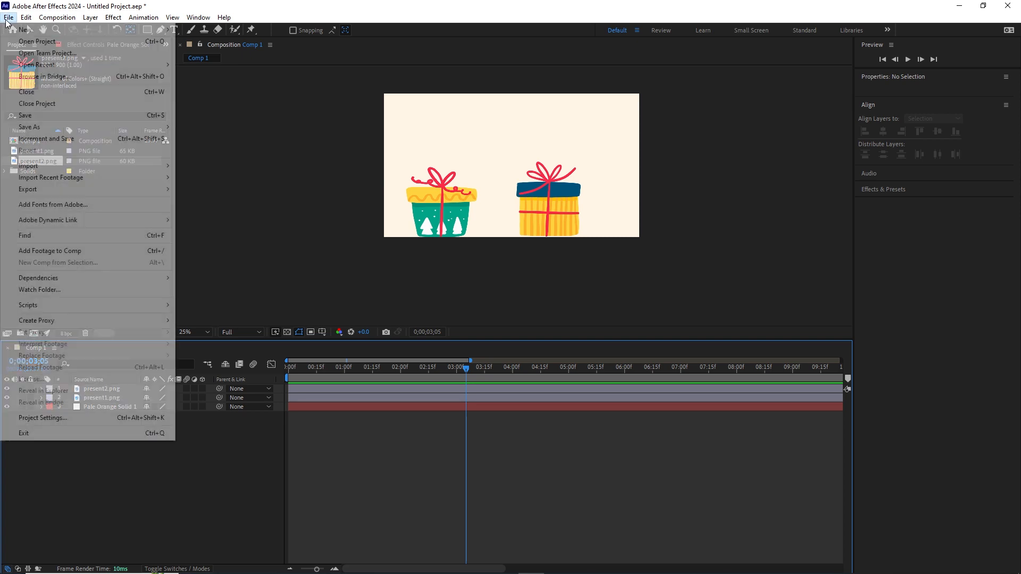
mouse_move(124, 184)
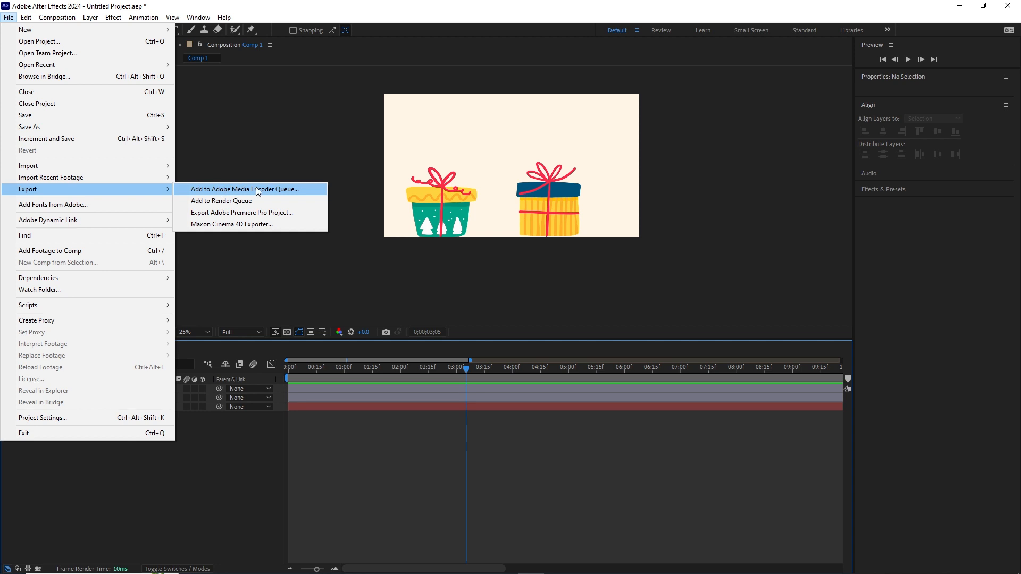
click(266, 188)
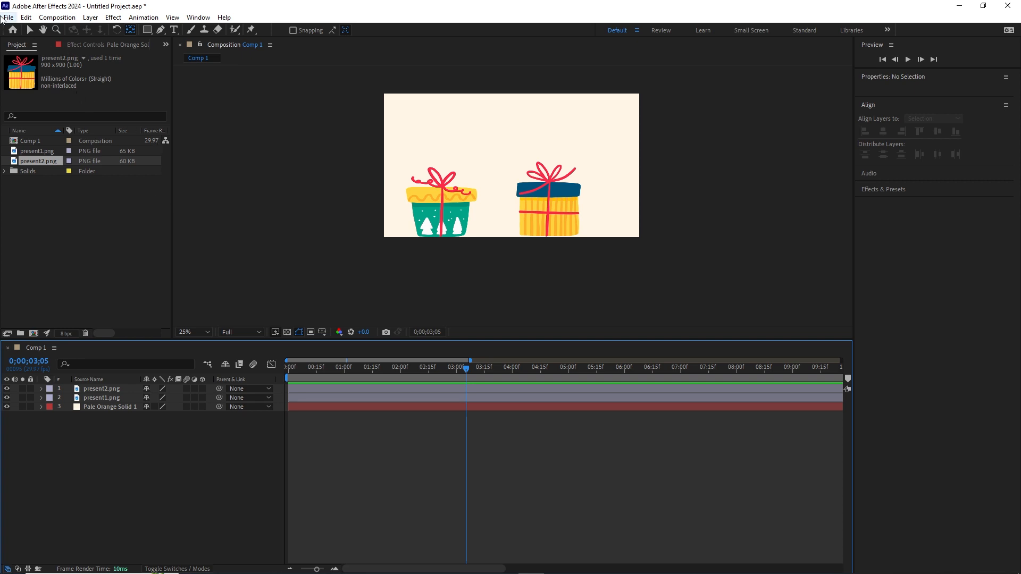
click(8, 18)
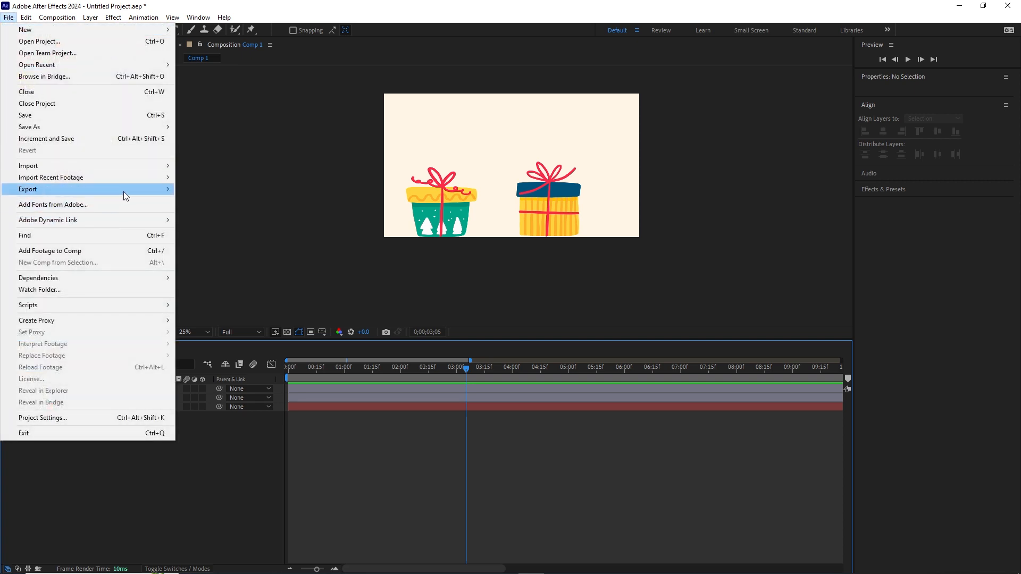
mouse_move(159, 197)
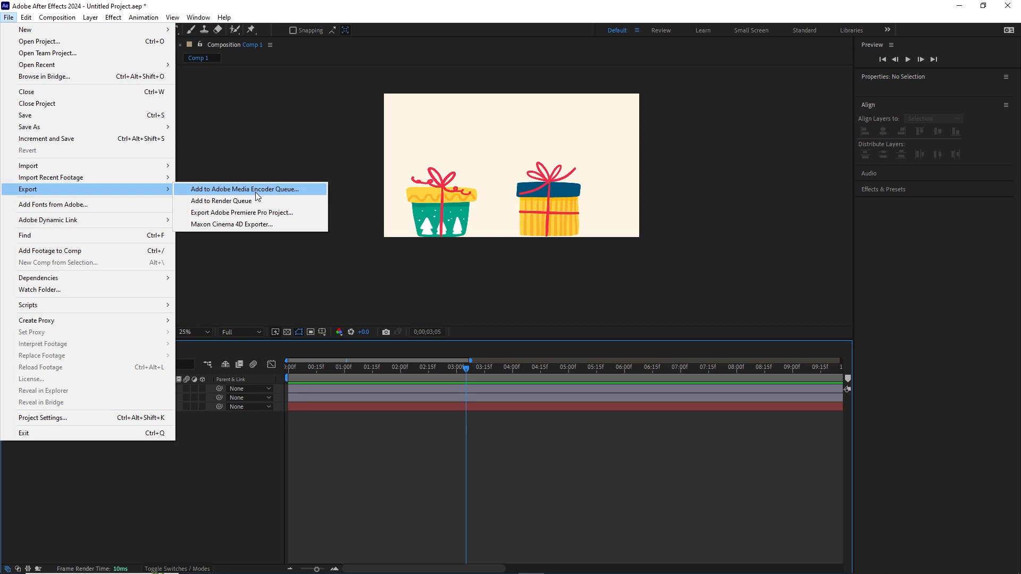
click(209, 476)
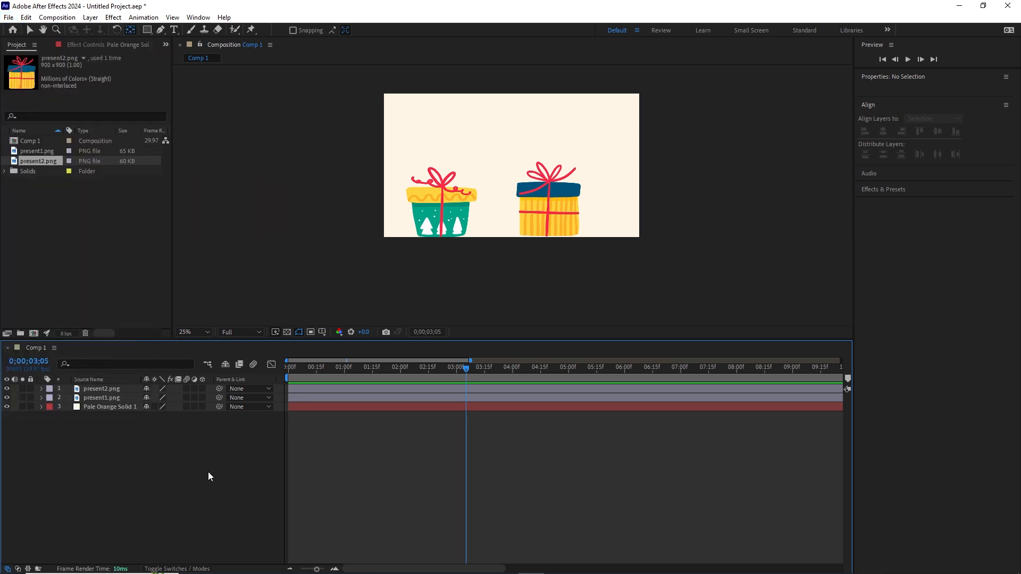
- Switch to Adobe Media Encoder and choose H.264 as the output format for Comp 1
mouse_move(309, 572)
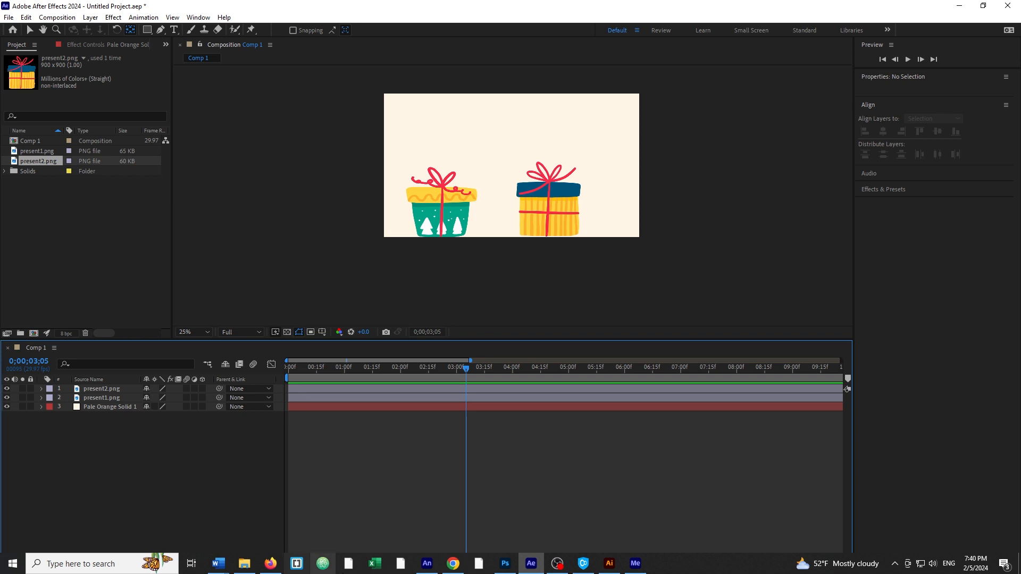
click(636, 564)
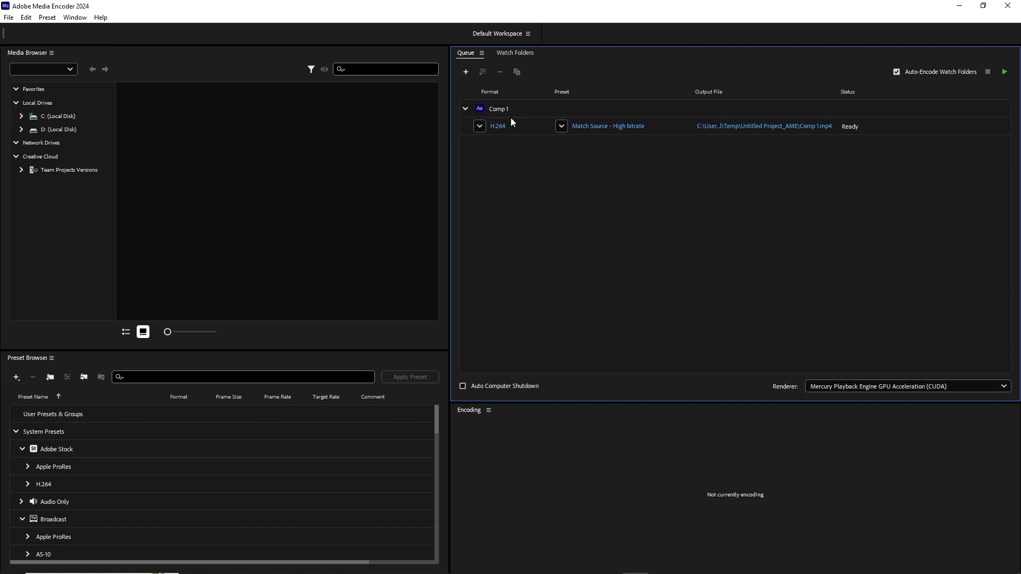
click(481, 131)
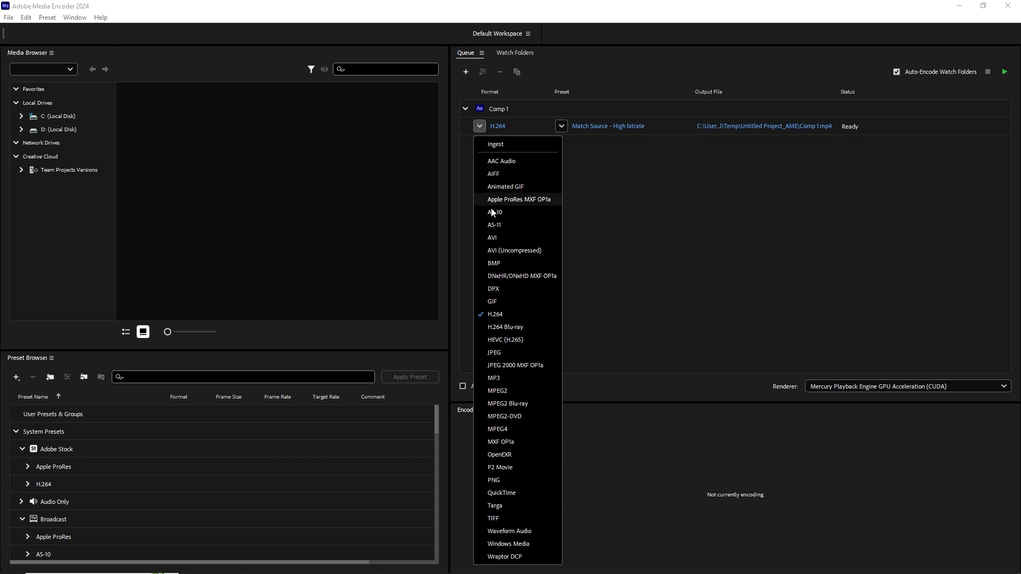
click(502, 315)
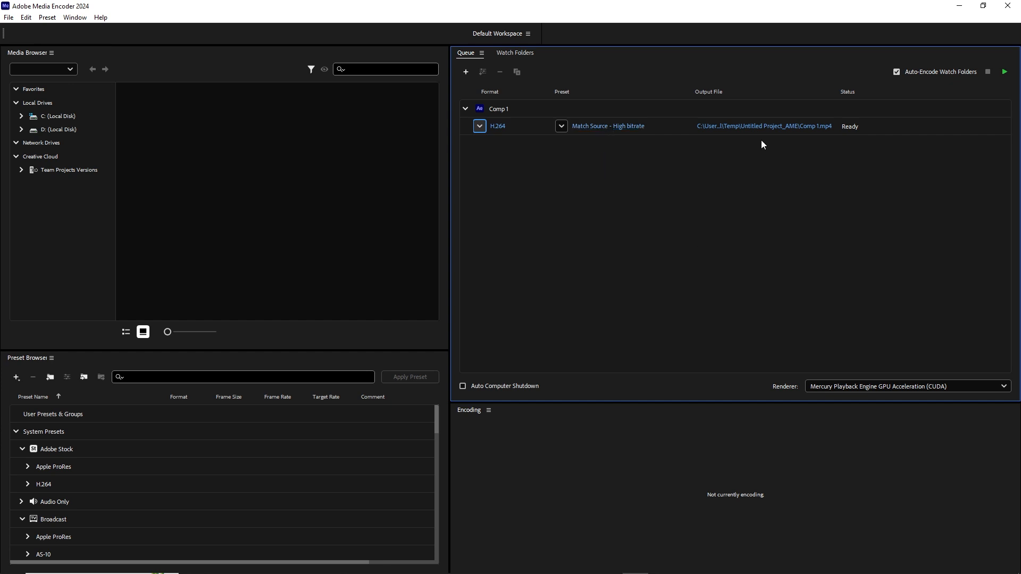
- Open Comp 1's output file location and browse on drive D: to Tutorials Record's "14 presents stretch after effects" folder
click(743, 128)
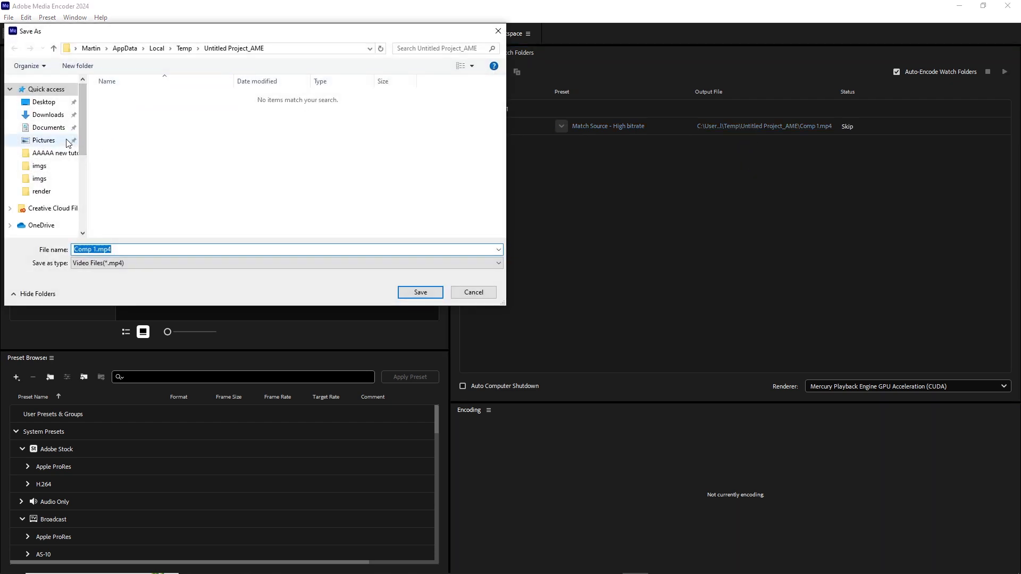
scroll(51, 180, down, 2)
click(48, 187)
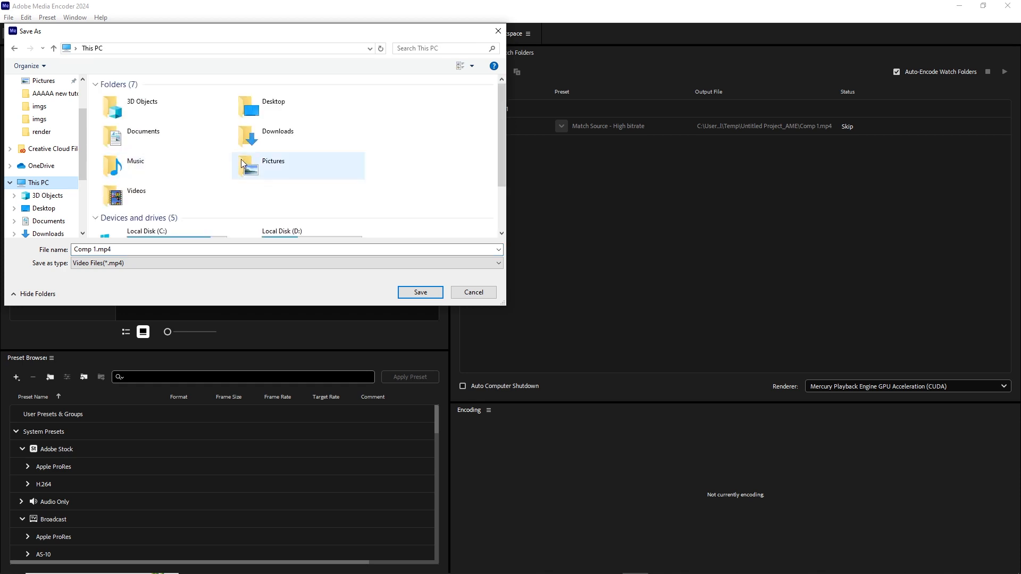
scroll(250, 181, down, 3)
click(254, 171)
double_click(254, 171)
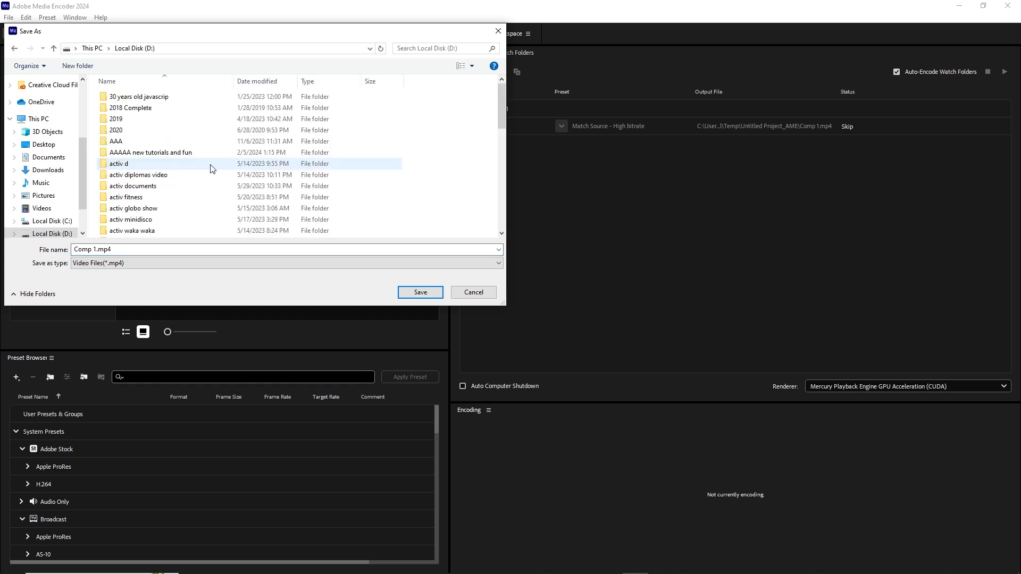
double_click(170, 154)
double_click(141, 165)
scroll(149, 181, down, 5)
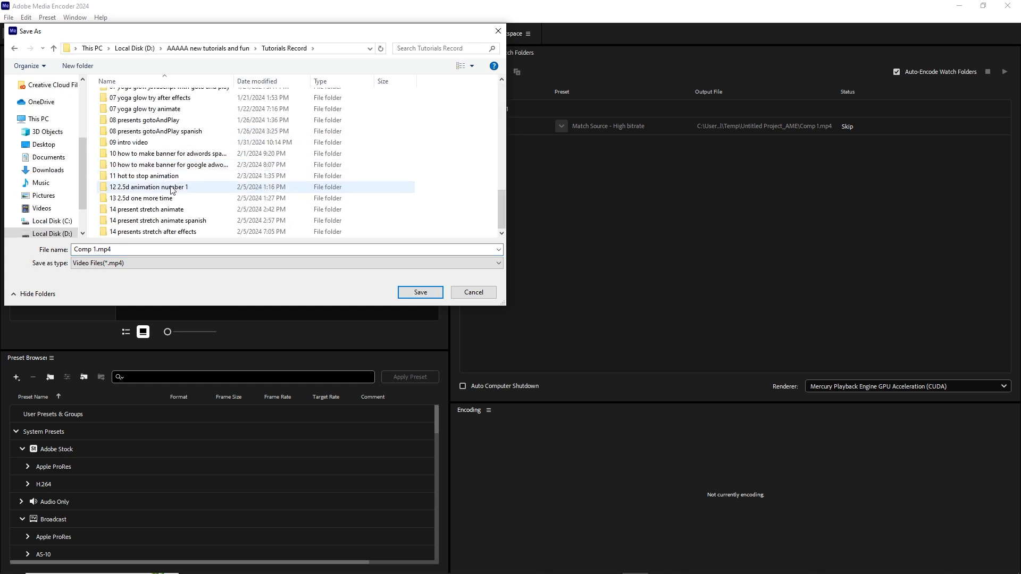
click(161, 231)
double_click(161, 231)
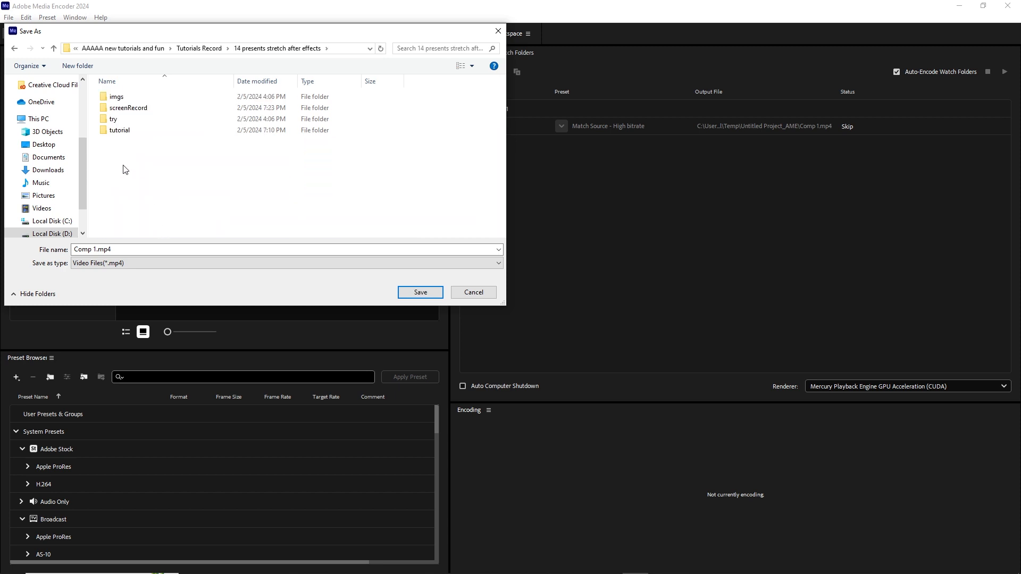
- Create a folder named render in the "14 presents stretch after effects" folder and cancel choosing the output file
right_click(125, 169)
mouse_move(226, 302)
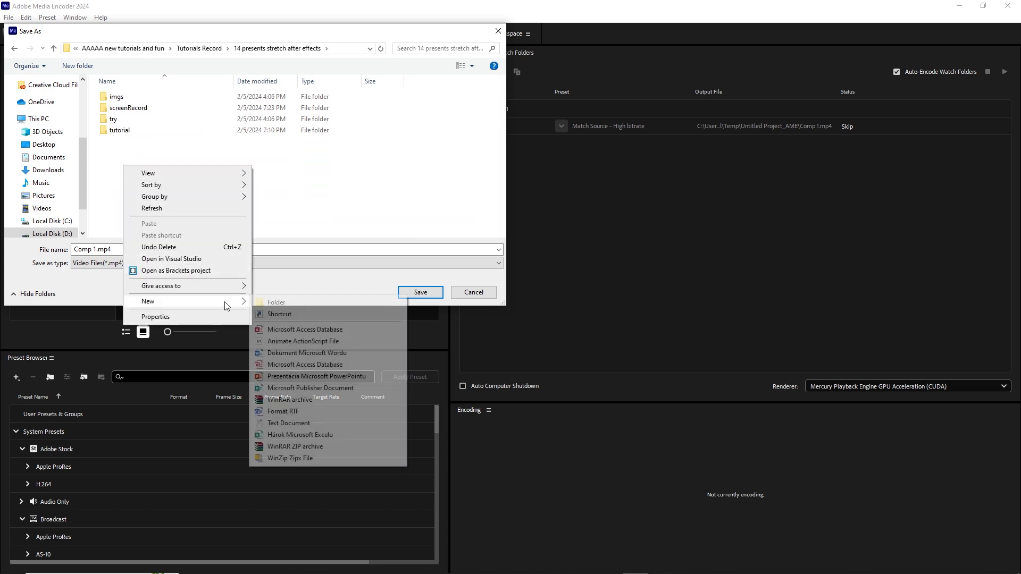
click(262, 302)
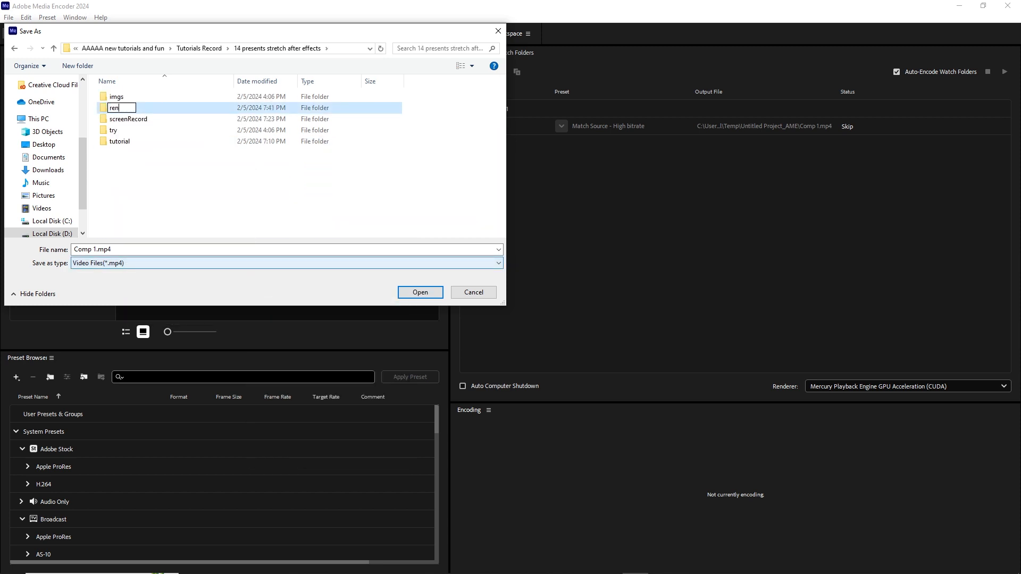
text(render)
click(229, 218)
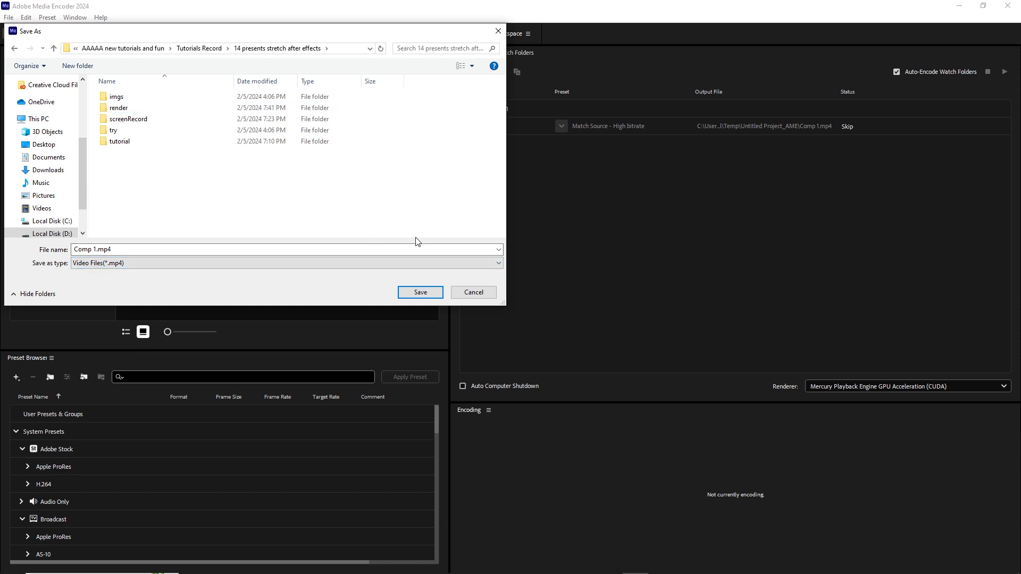
click(473, 293)
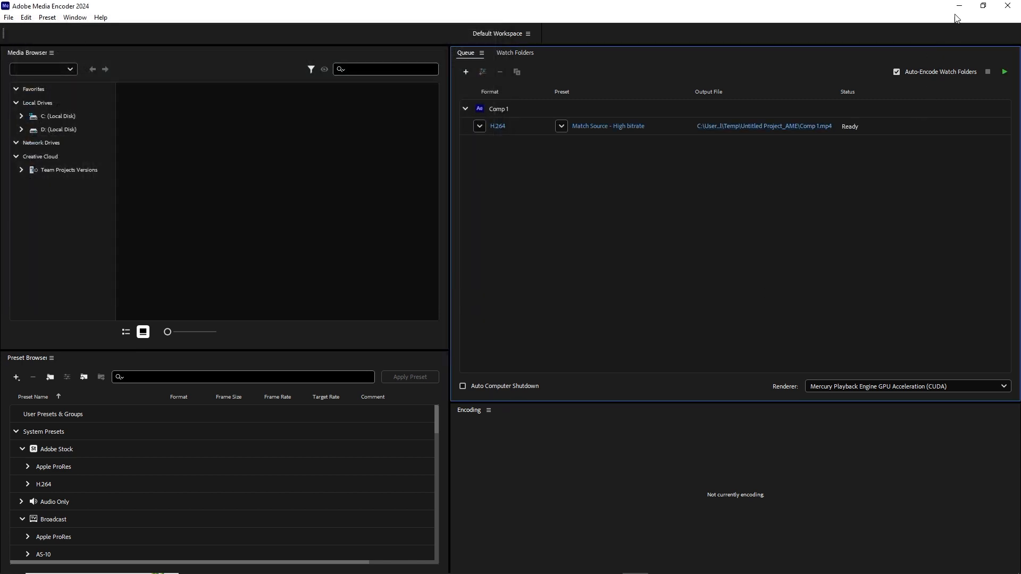
- Return to After Effects and reveal the scale keyframes of present1.png and present2.png
click(962, 7)
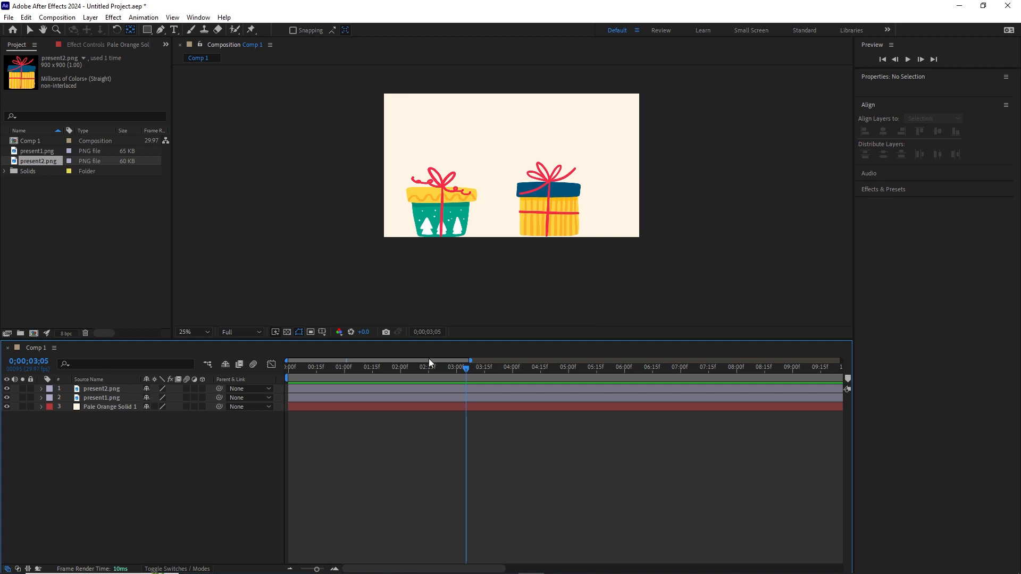
click(104, 400)
shift+click(104, 392)
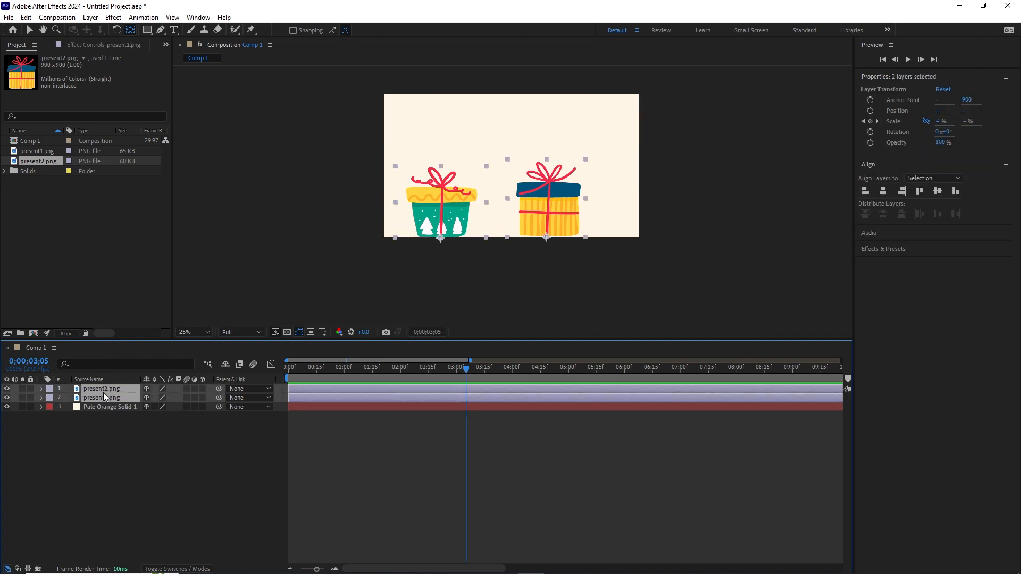
key(u)
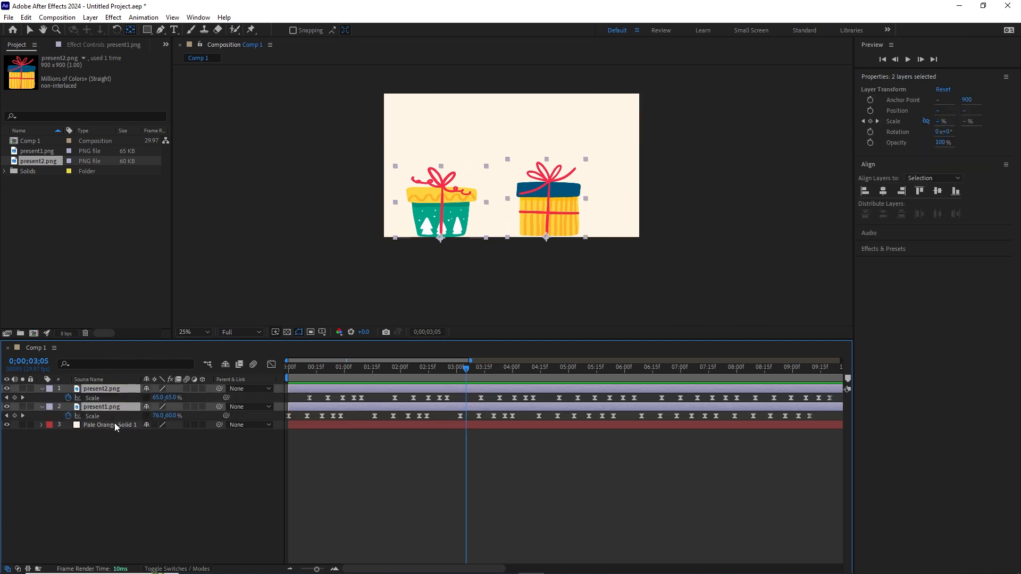
- Set the current time to 0;00;10;05, after the last scale keyframe, and end the work area there
drag(317, 569, 299, 570)
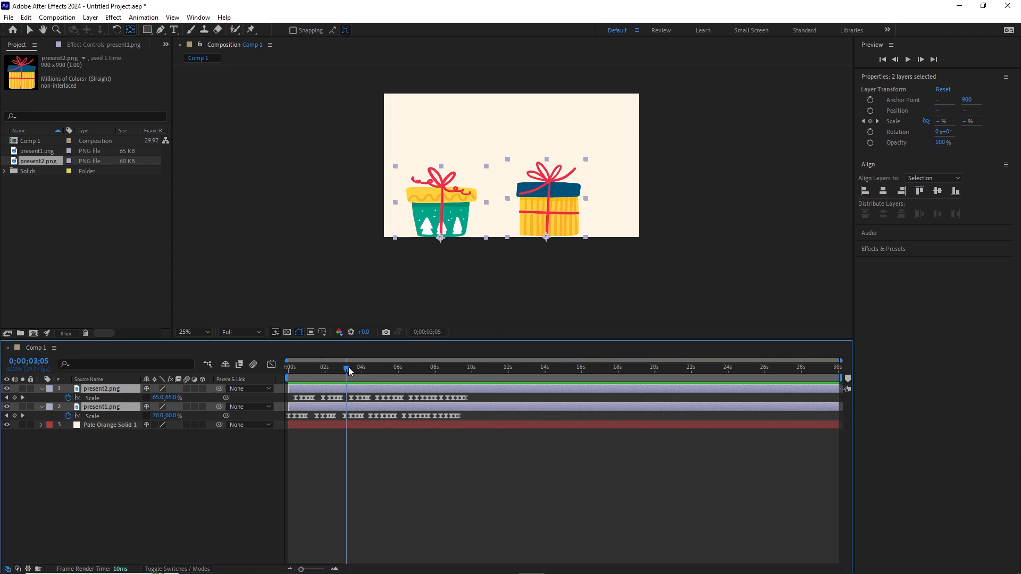
drag(349, 367, 476, 371)
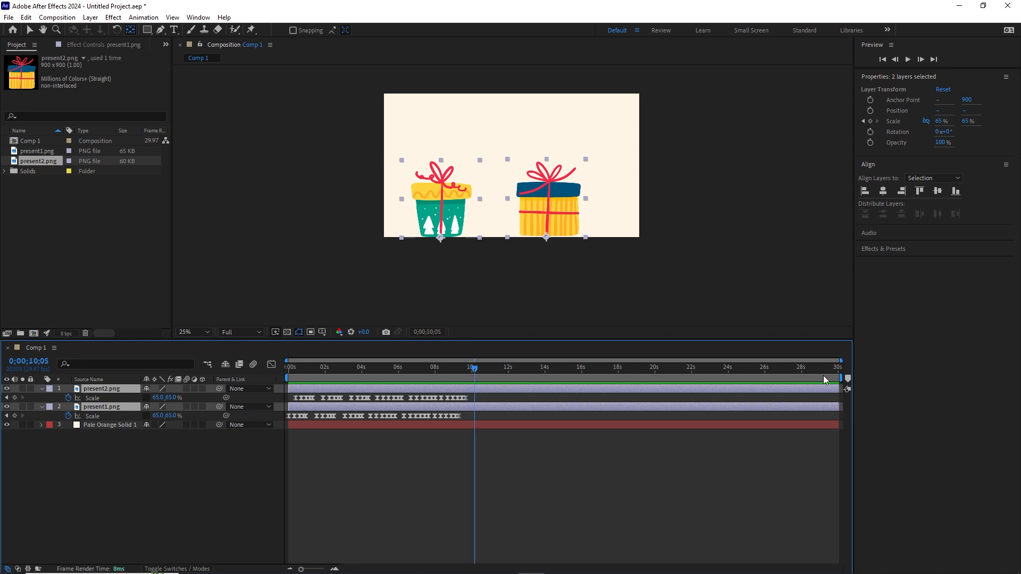
drag(842, 378, 477, 378)
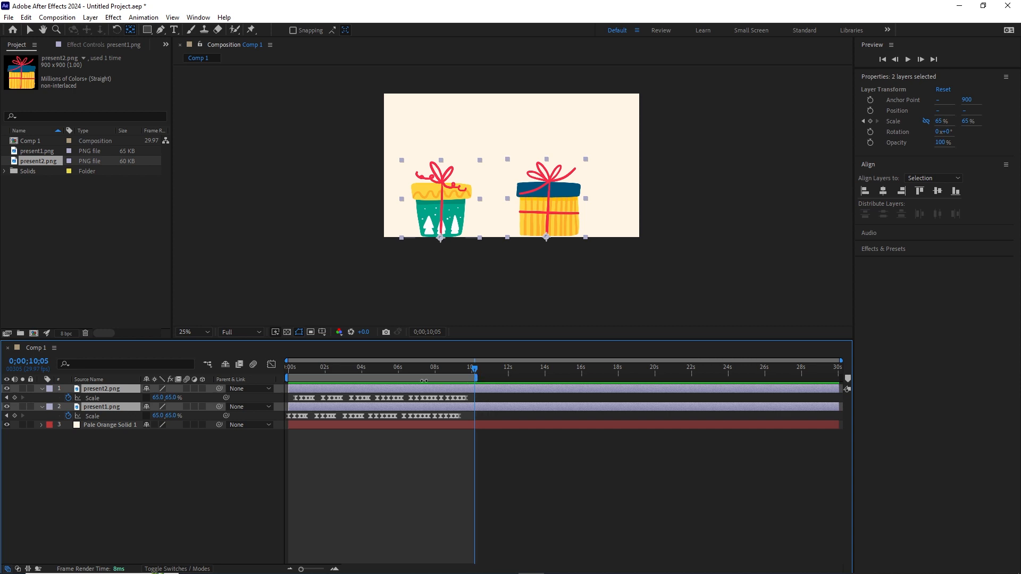
- Trim Comp 1 to the work area and move the current time to 0;00;05;02
right_click(404, 378)
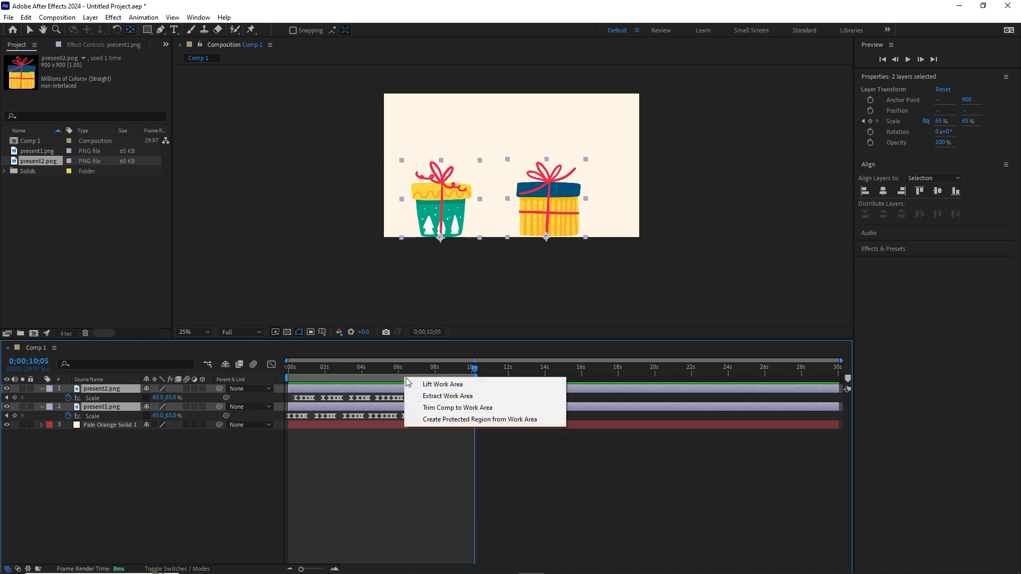
click(464, 408)
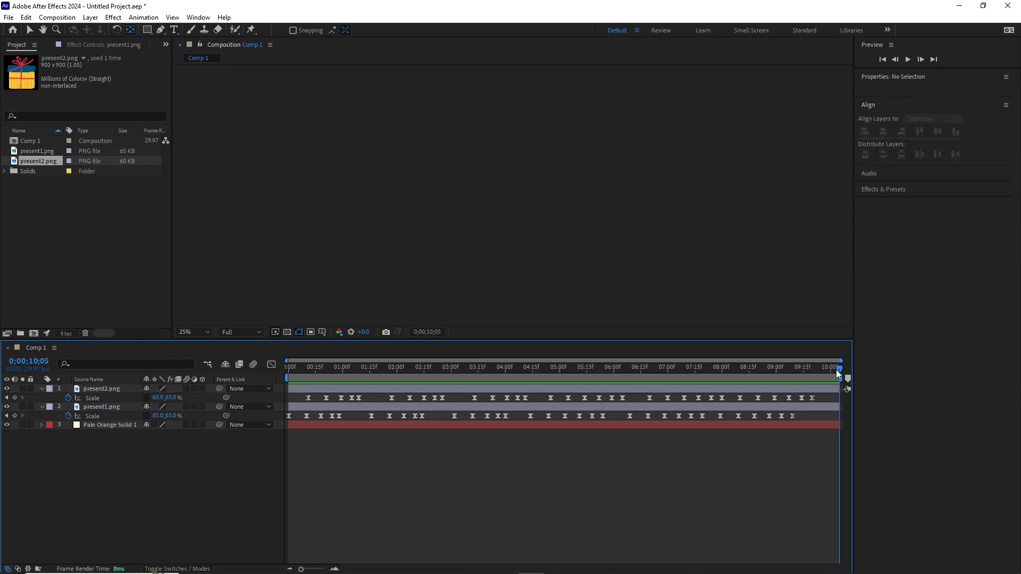
drag(835, 368, 563, 381)
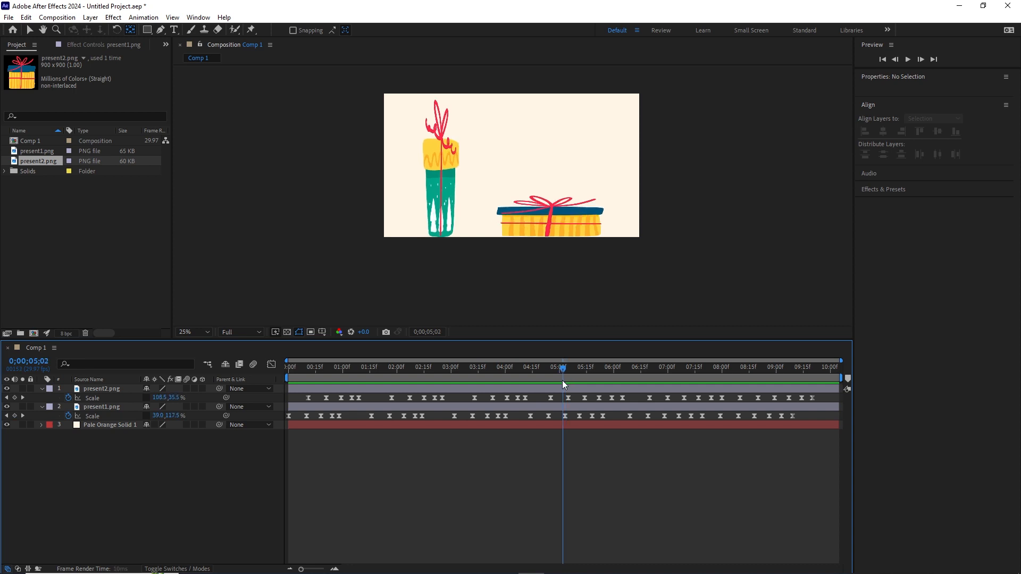
- Collapse the two present layers, turn on motion blur for present2.png and present1.png, and check it at 0;00;02;06
click(43, 407)
click(42, 389)
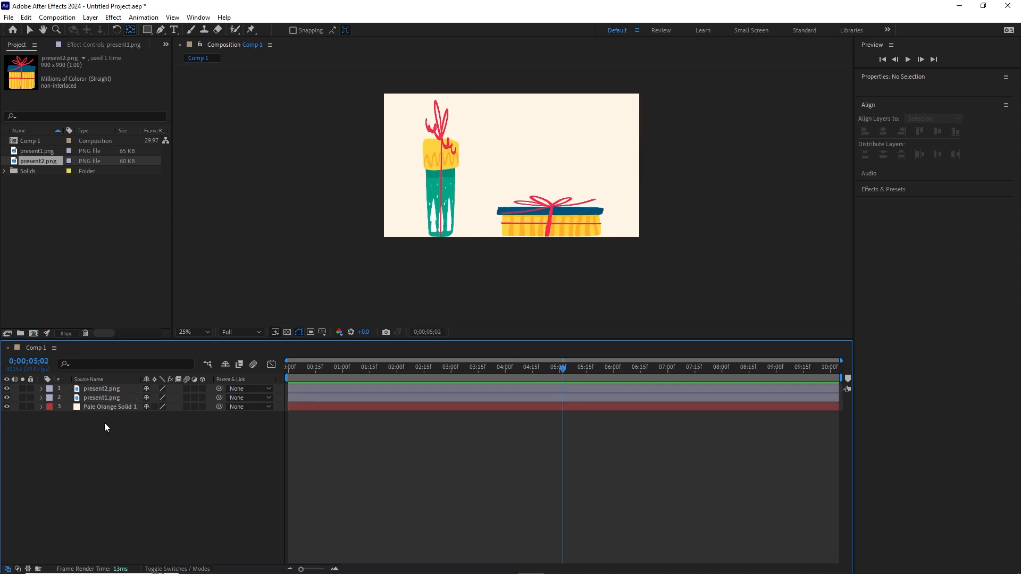
click(187, 389)
click(188, 397)
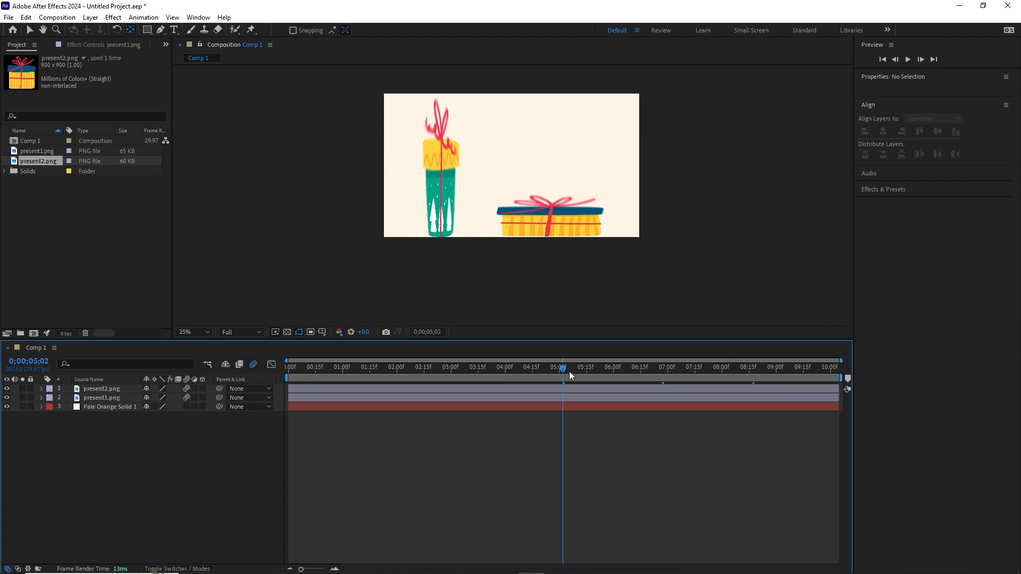
drag(563, 368, 407, 371)
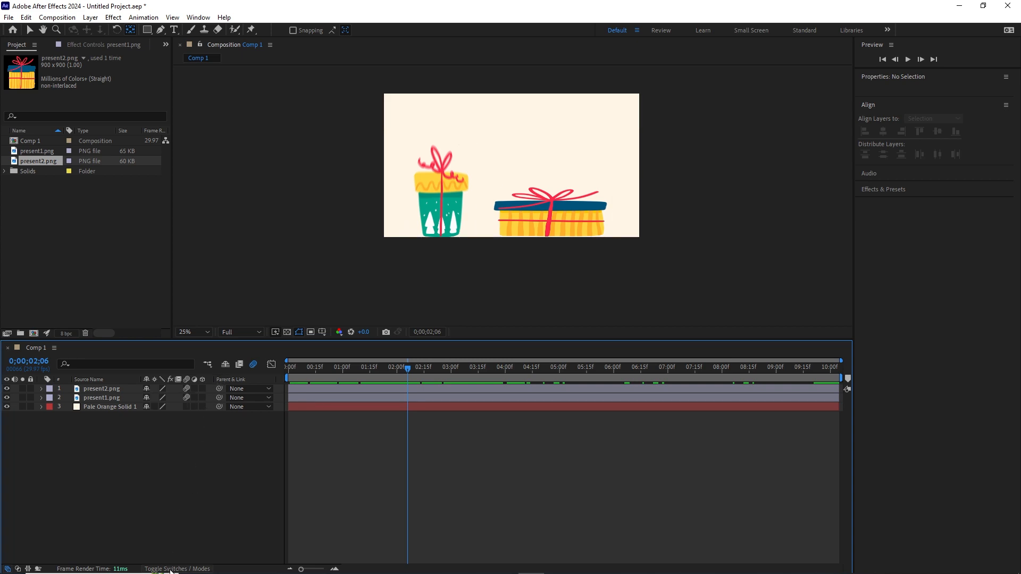
click(171, 569)
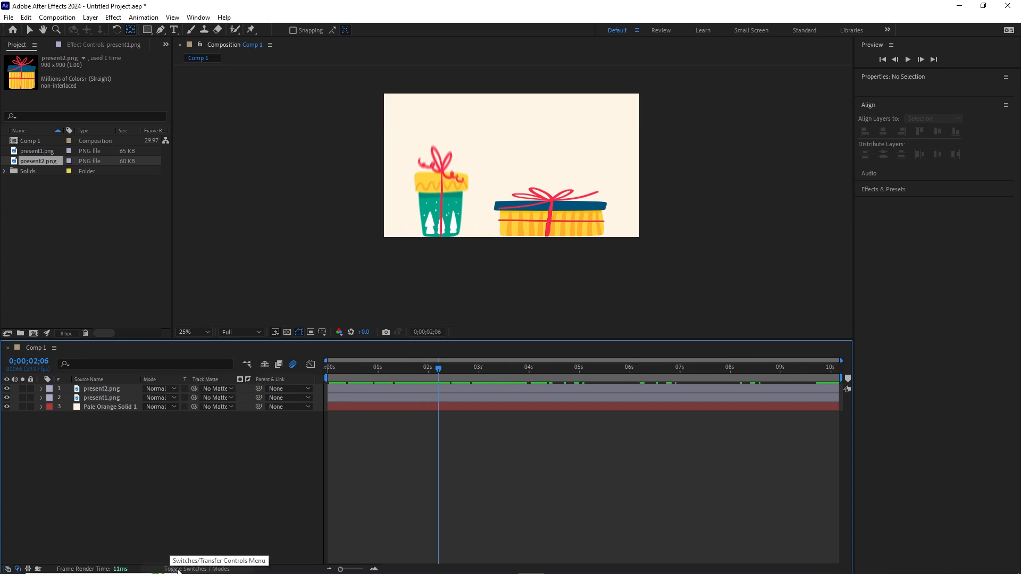
click(178, 570)
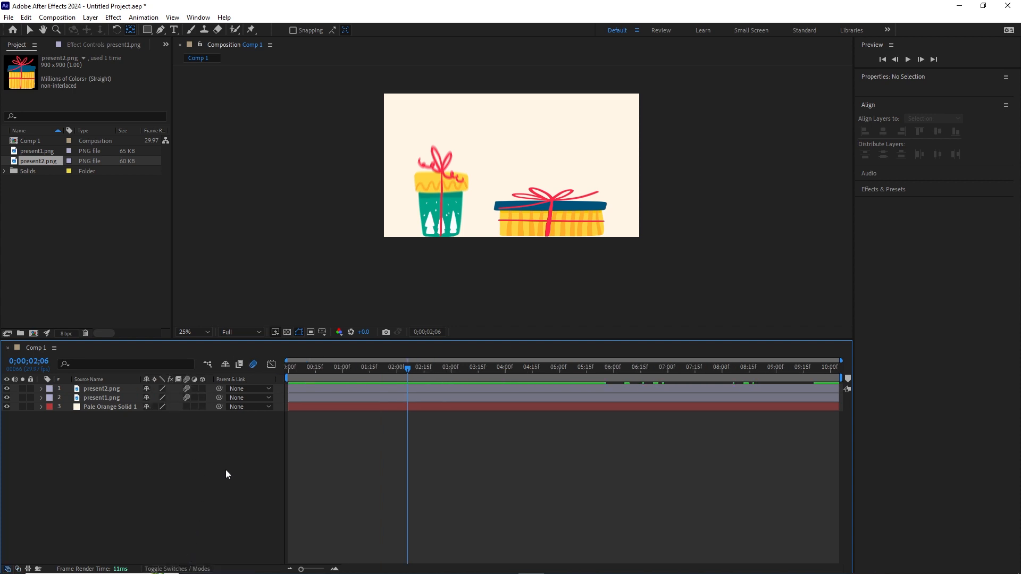
- Send the trimmed Comp 1 to the Adobe Media Encoder queue and remove the older Comp 1 entry there
click(9, 17)
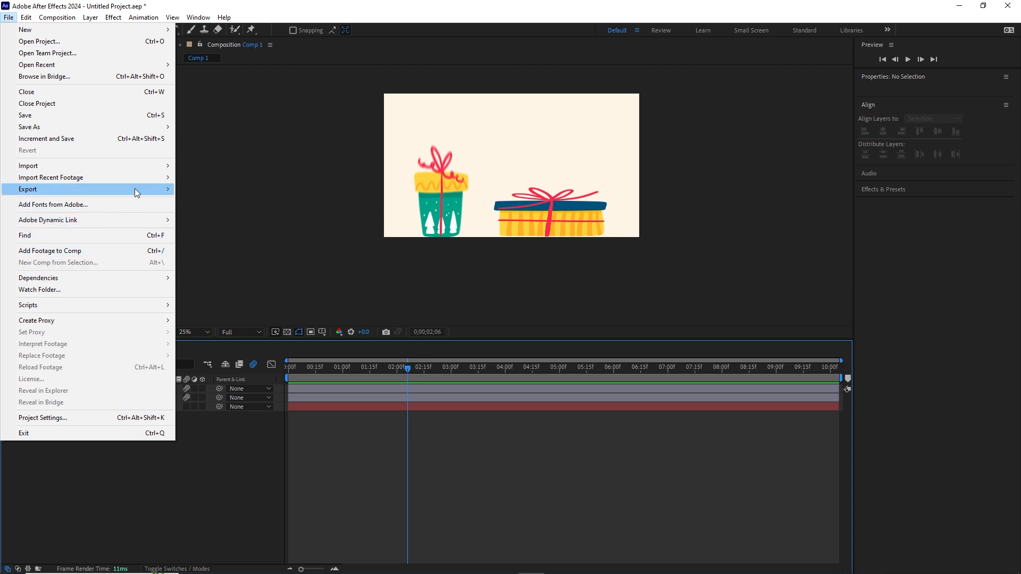
mouse_move(135, 189)
click(234, 188)
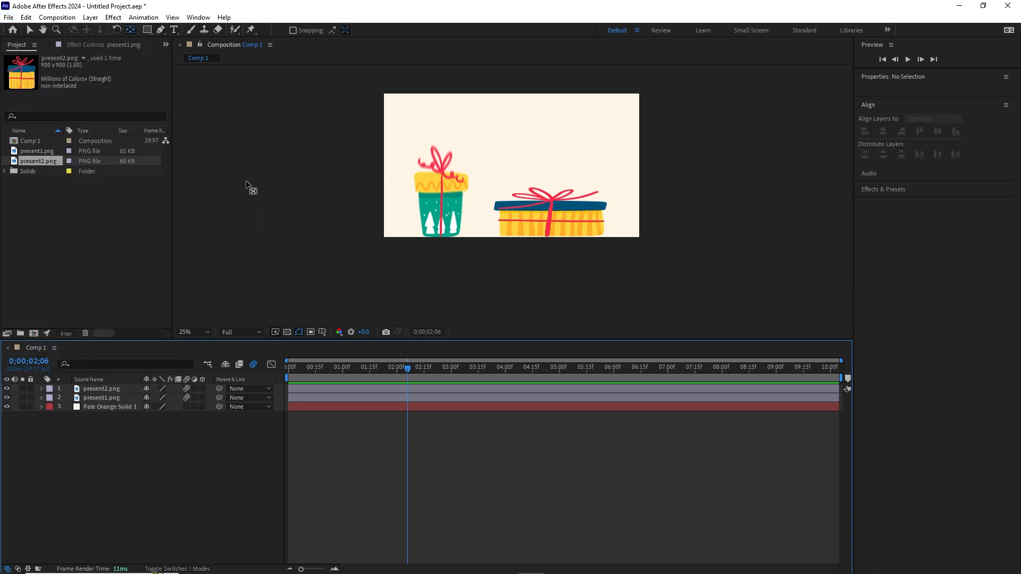
click(635, 563)
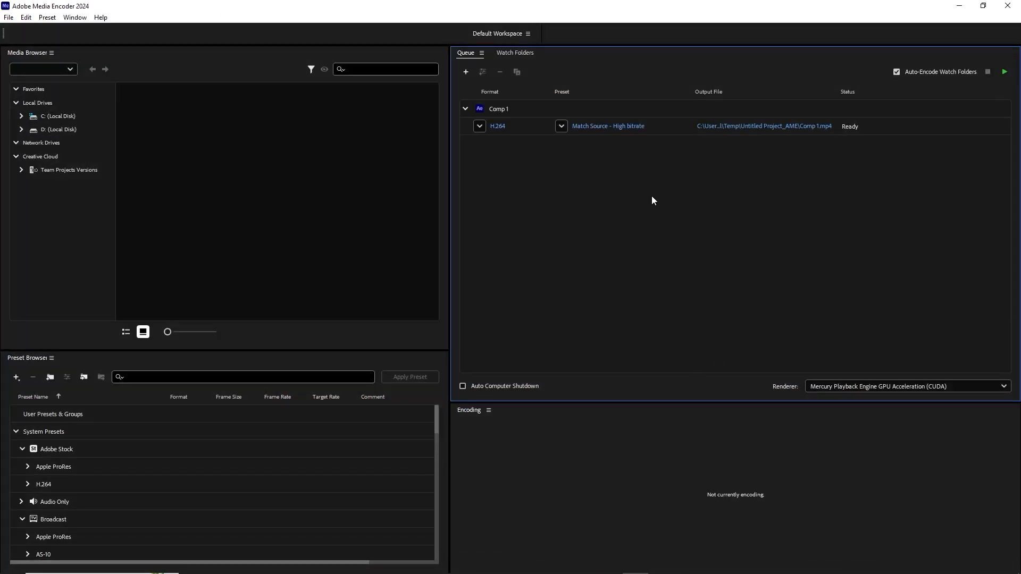
right_click(505, 110)
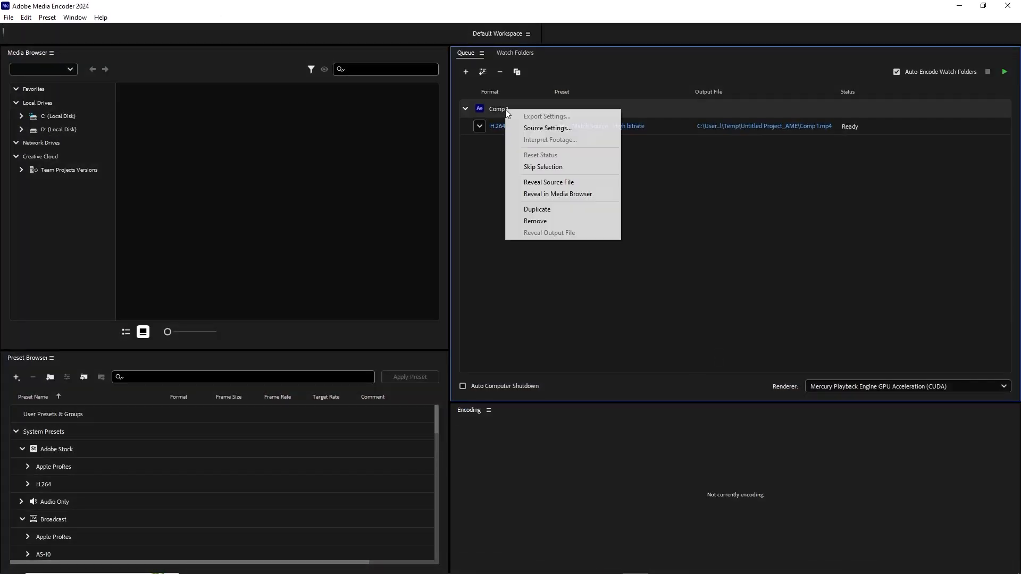
click(556, 219)
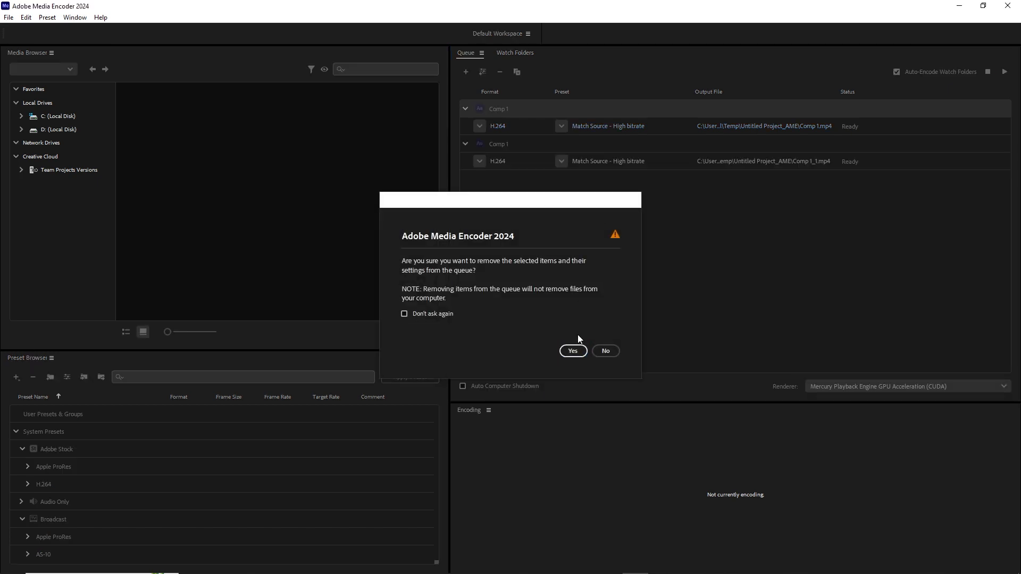
click(573, 350)
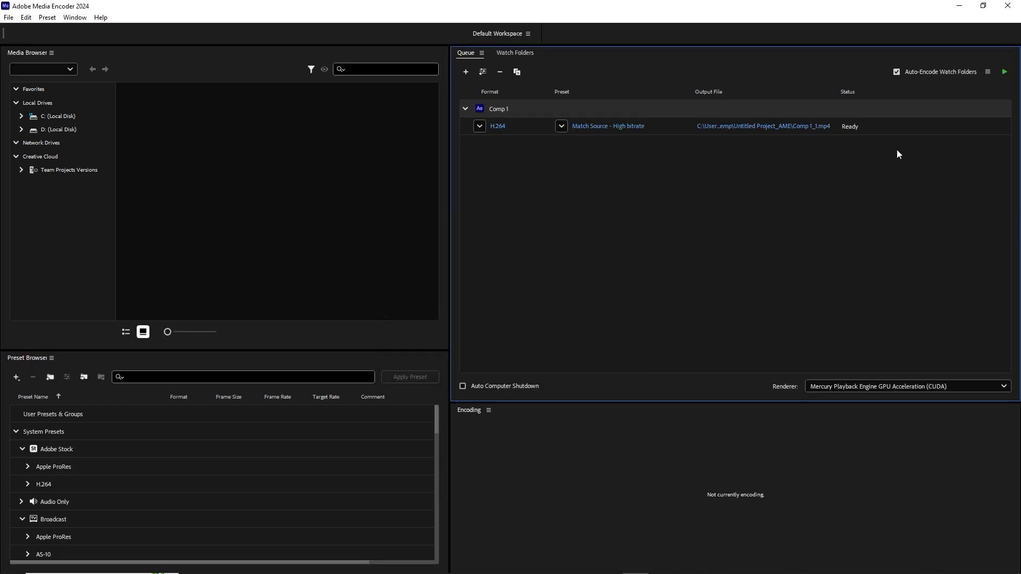
- Open Comp 1's output file location and browse on drive D: to the "14 presents stretch after effects" folder in Tutorials Record
click(766, 127)
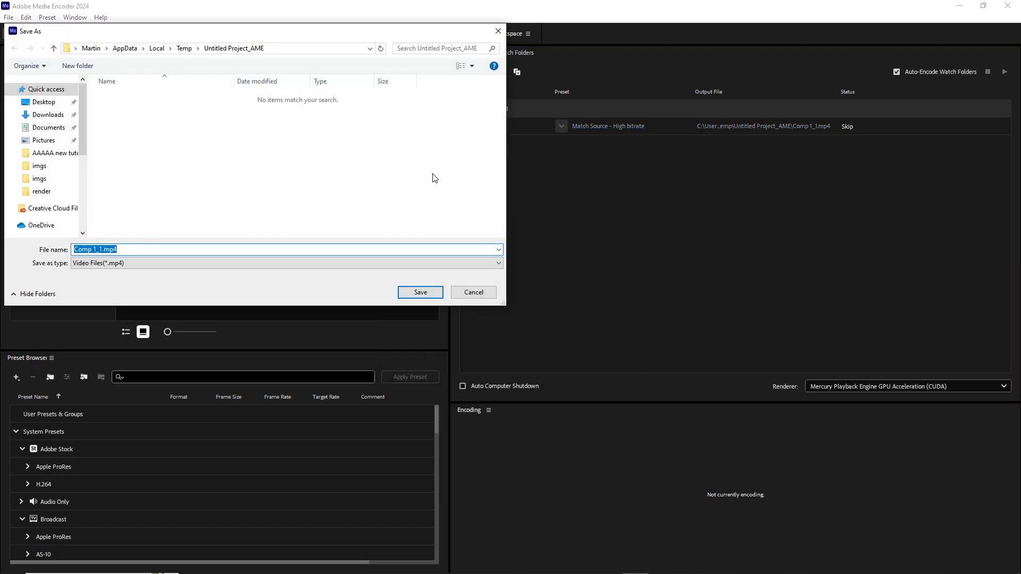
scroll(53, 210, down, 2)
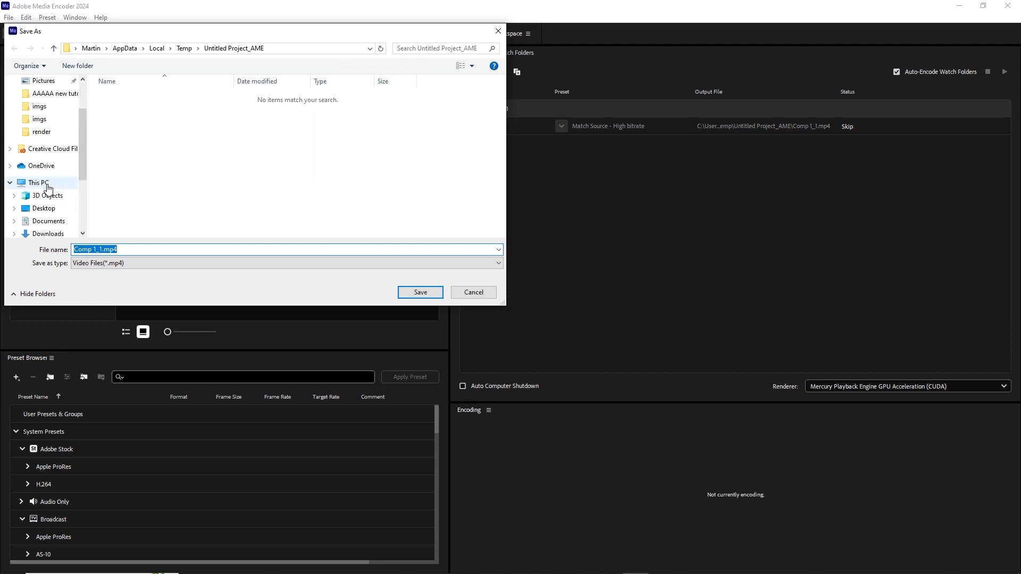
click(46, 184)
scroll(266, 181, down, 2)
double_click(266, 173)
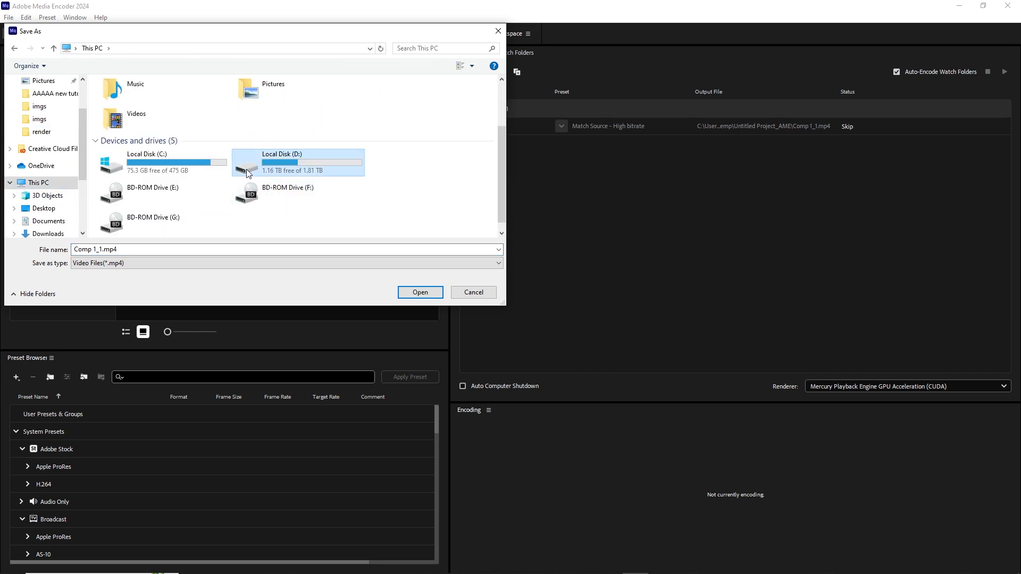
double_click(157, 153)
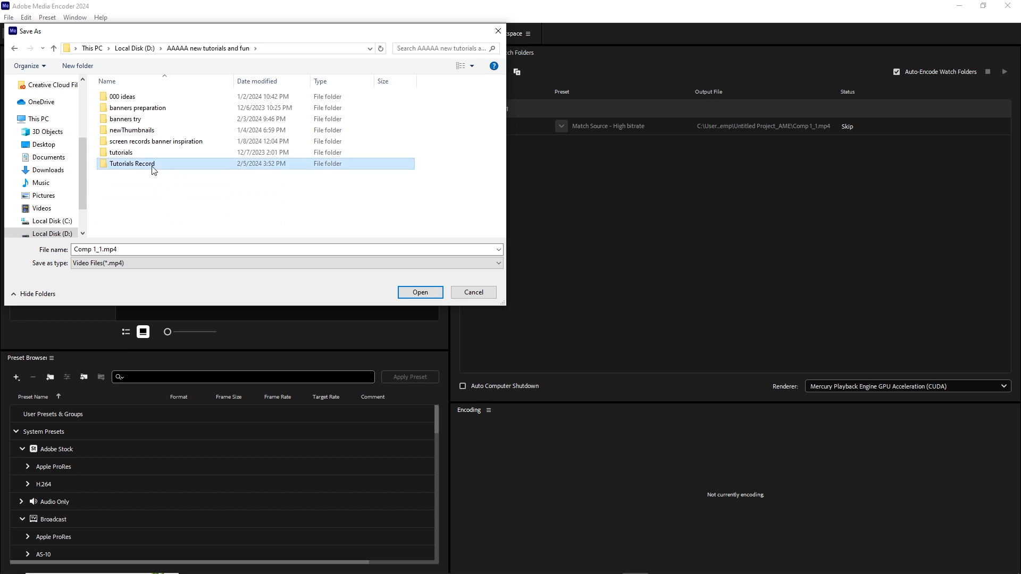
double_click(154, 166)
scroll(153, 181, down, 5)
double_click(155, 230)
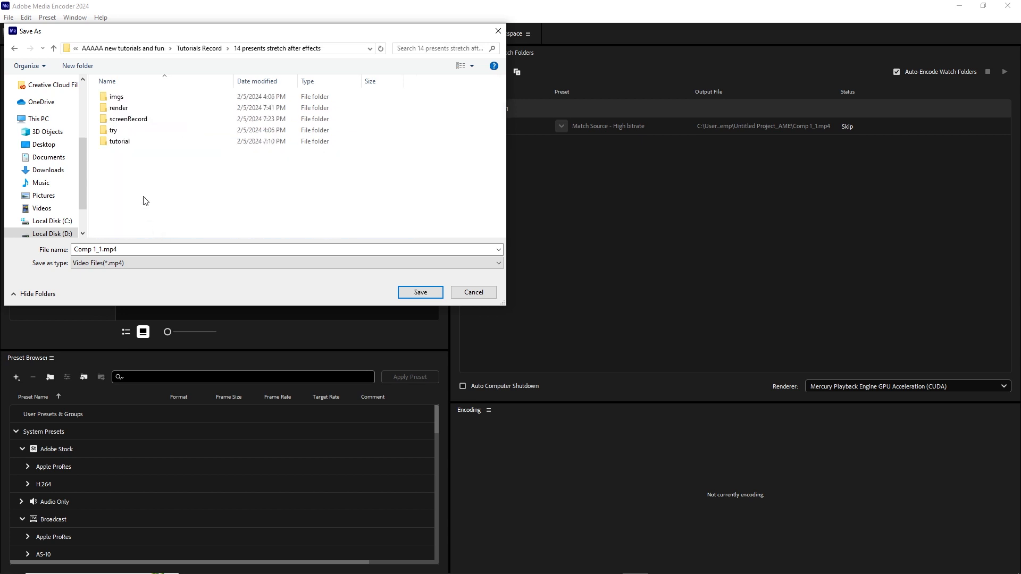
- Set the output file to Comp 1_1.mp4 in the render folder and start encoding the queue
right_click(113, 171)
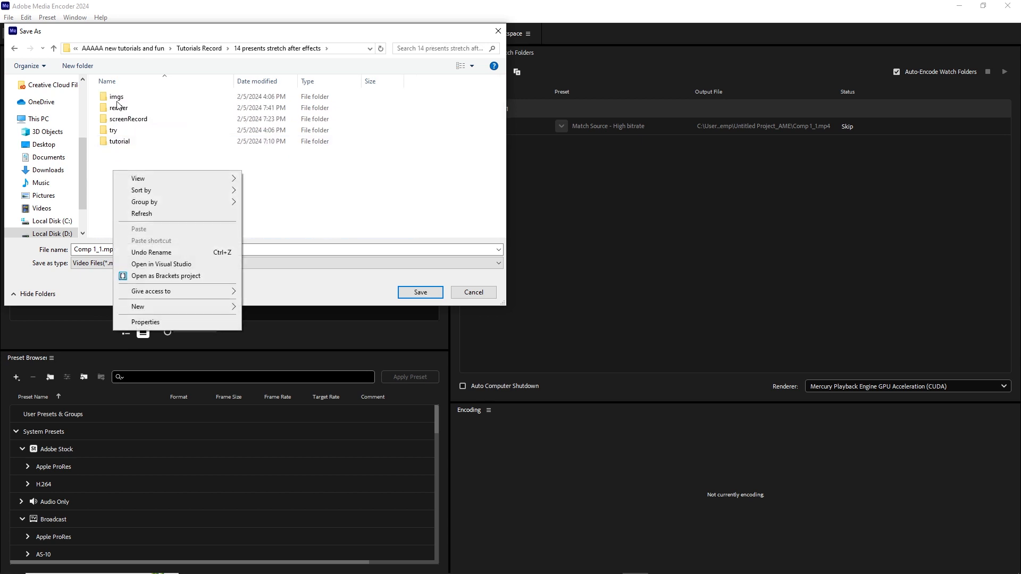
click(132, 109)
double_click(126, 110)
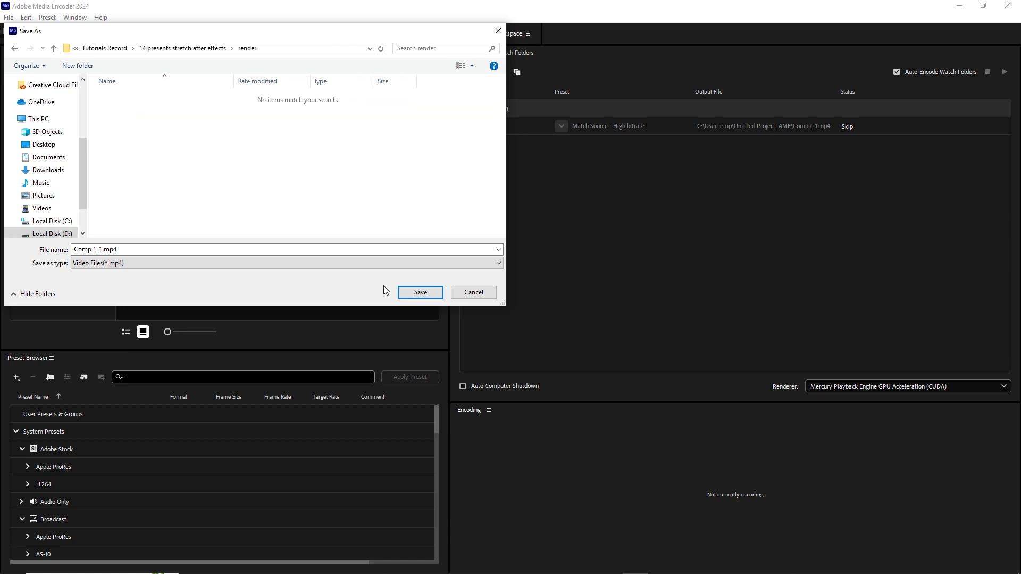
click(421, 293)
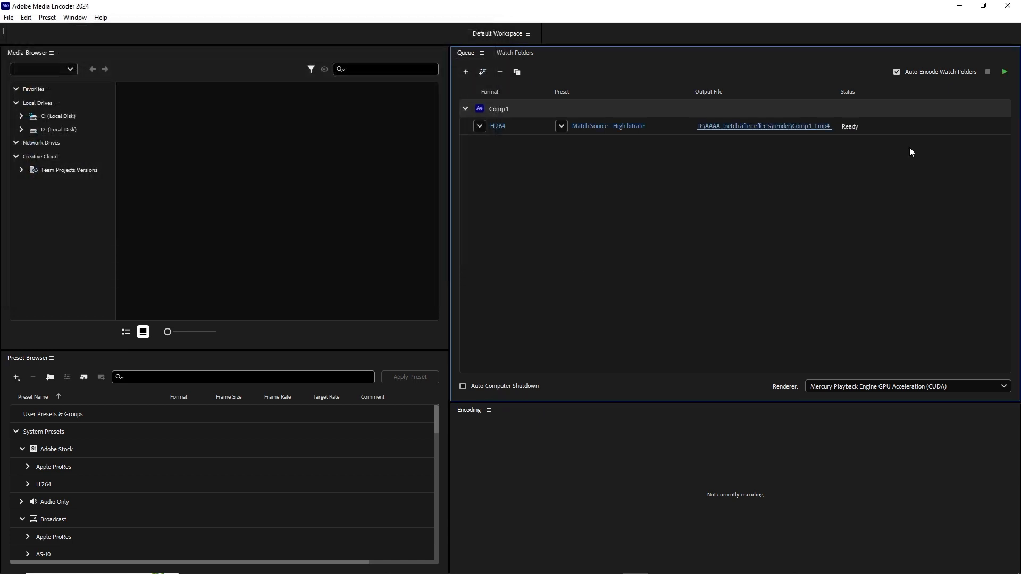
click(1006, 73)
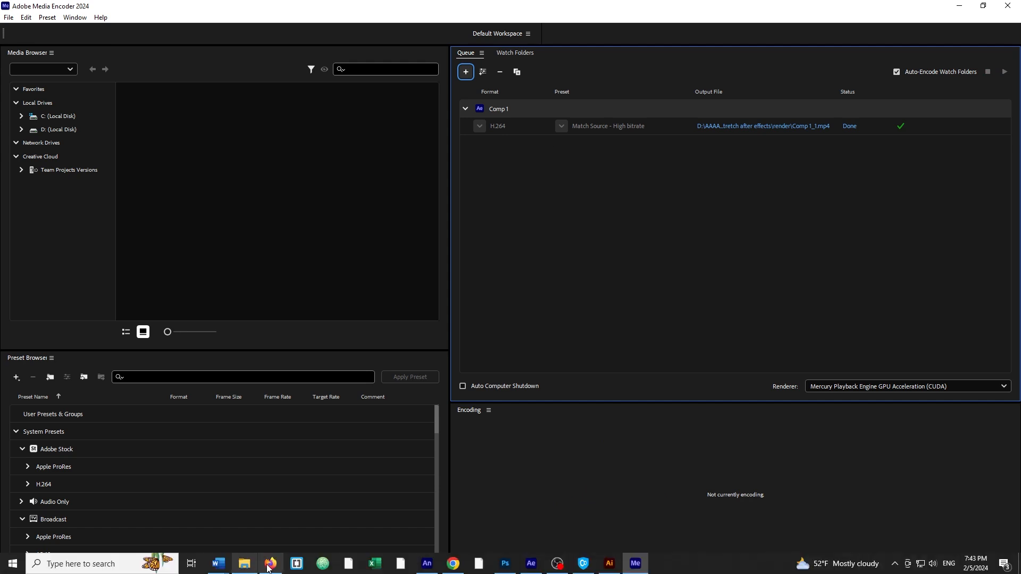
- Switch to File Explorer and open the render folder inside "14 presents stretch after effects"
click(247, 564)
click(529, 347)
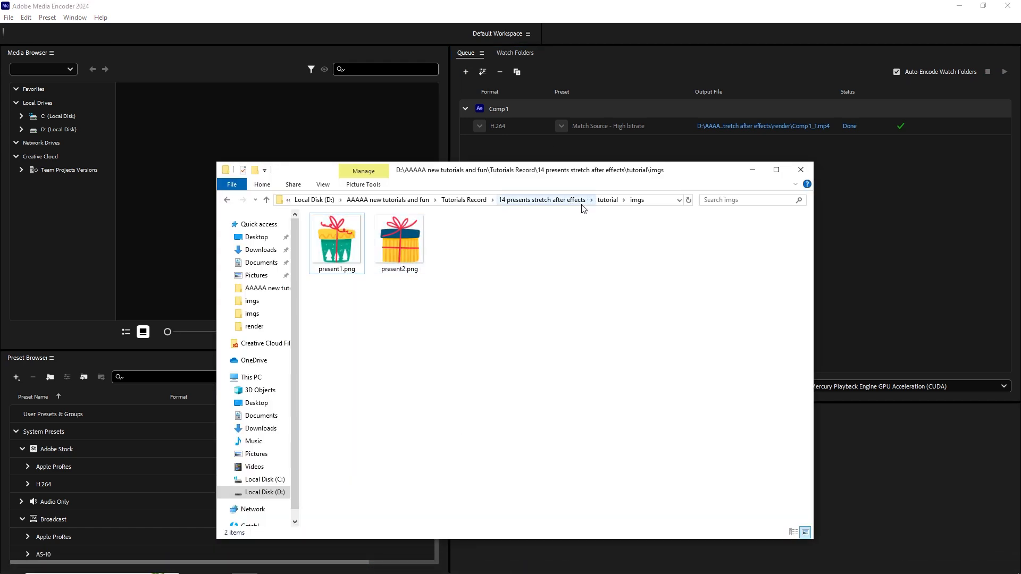
click(605, 201)
click(568, 203)
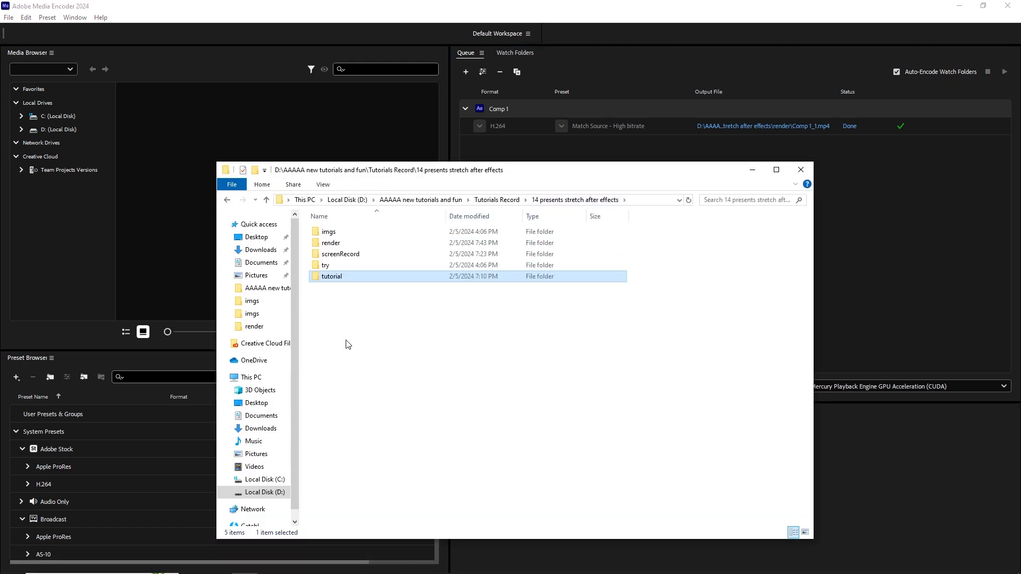
double_click(325, 243)
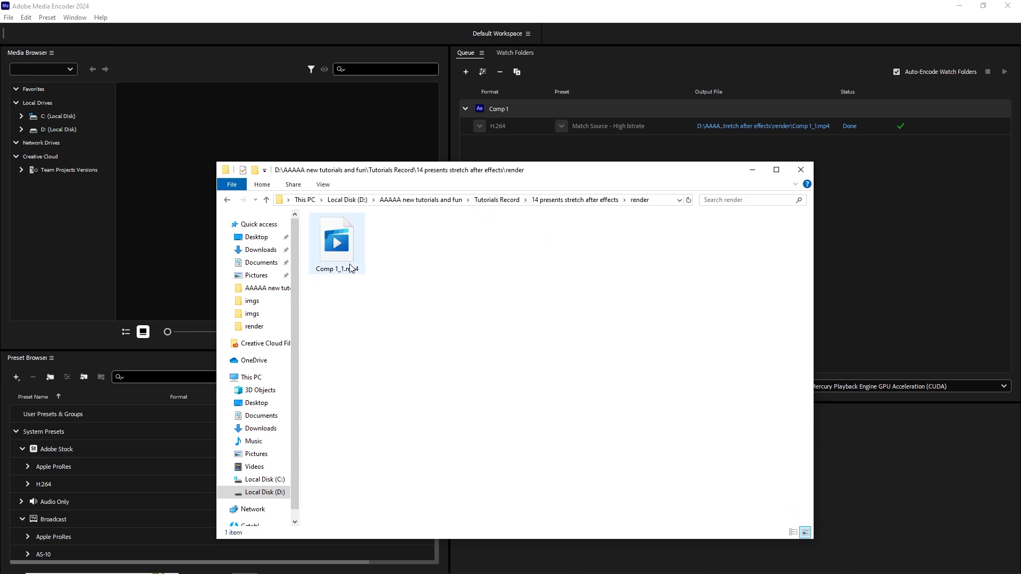
- Play the exported Comp 1_1.mp4 in the video player to review the animation
double_click(341, 242)
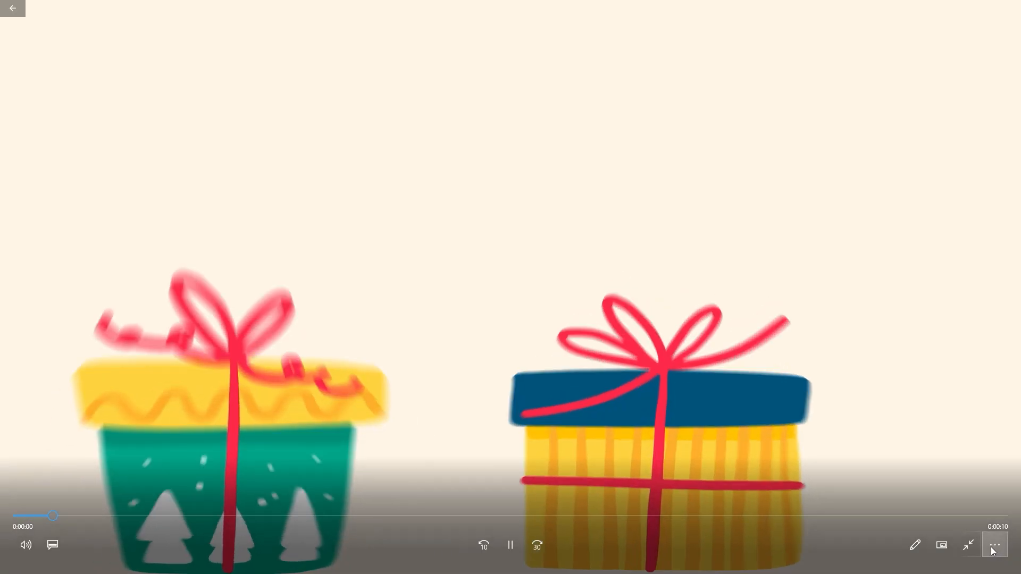
click(991, 548)
click(959, 500)
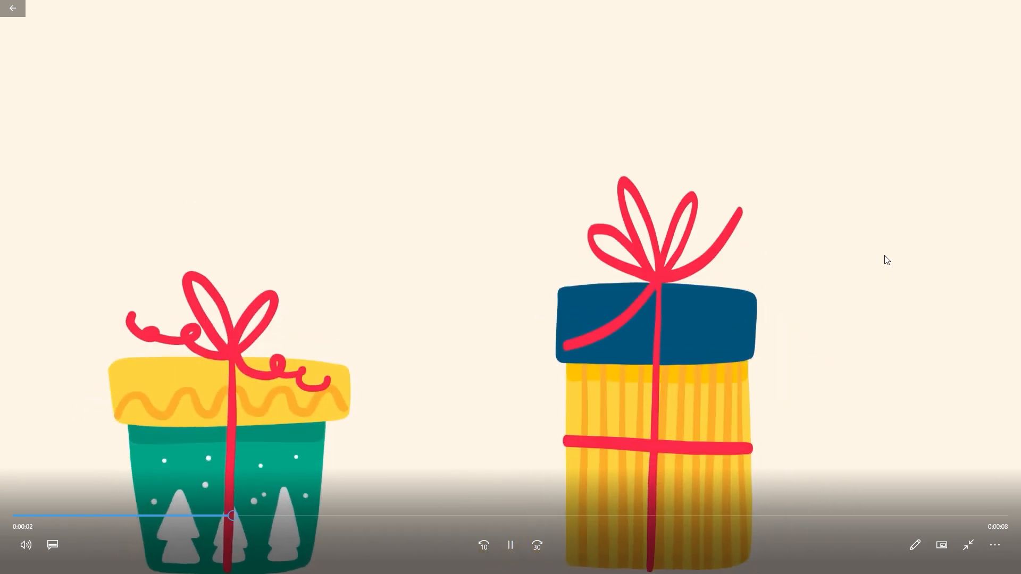